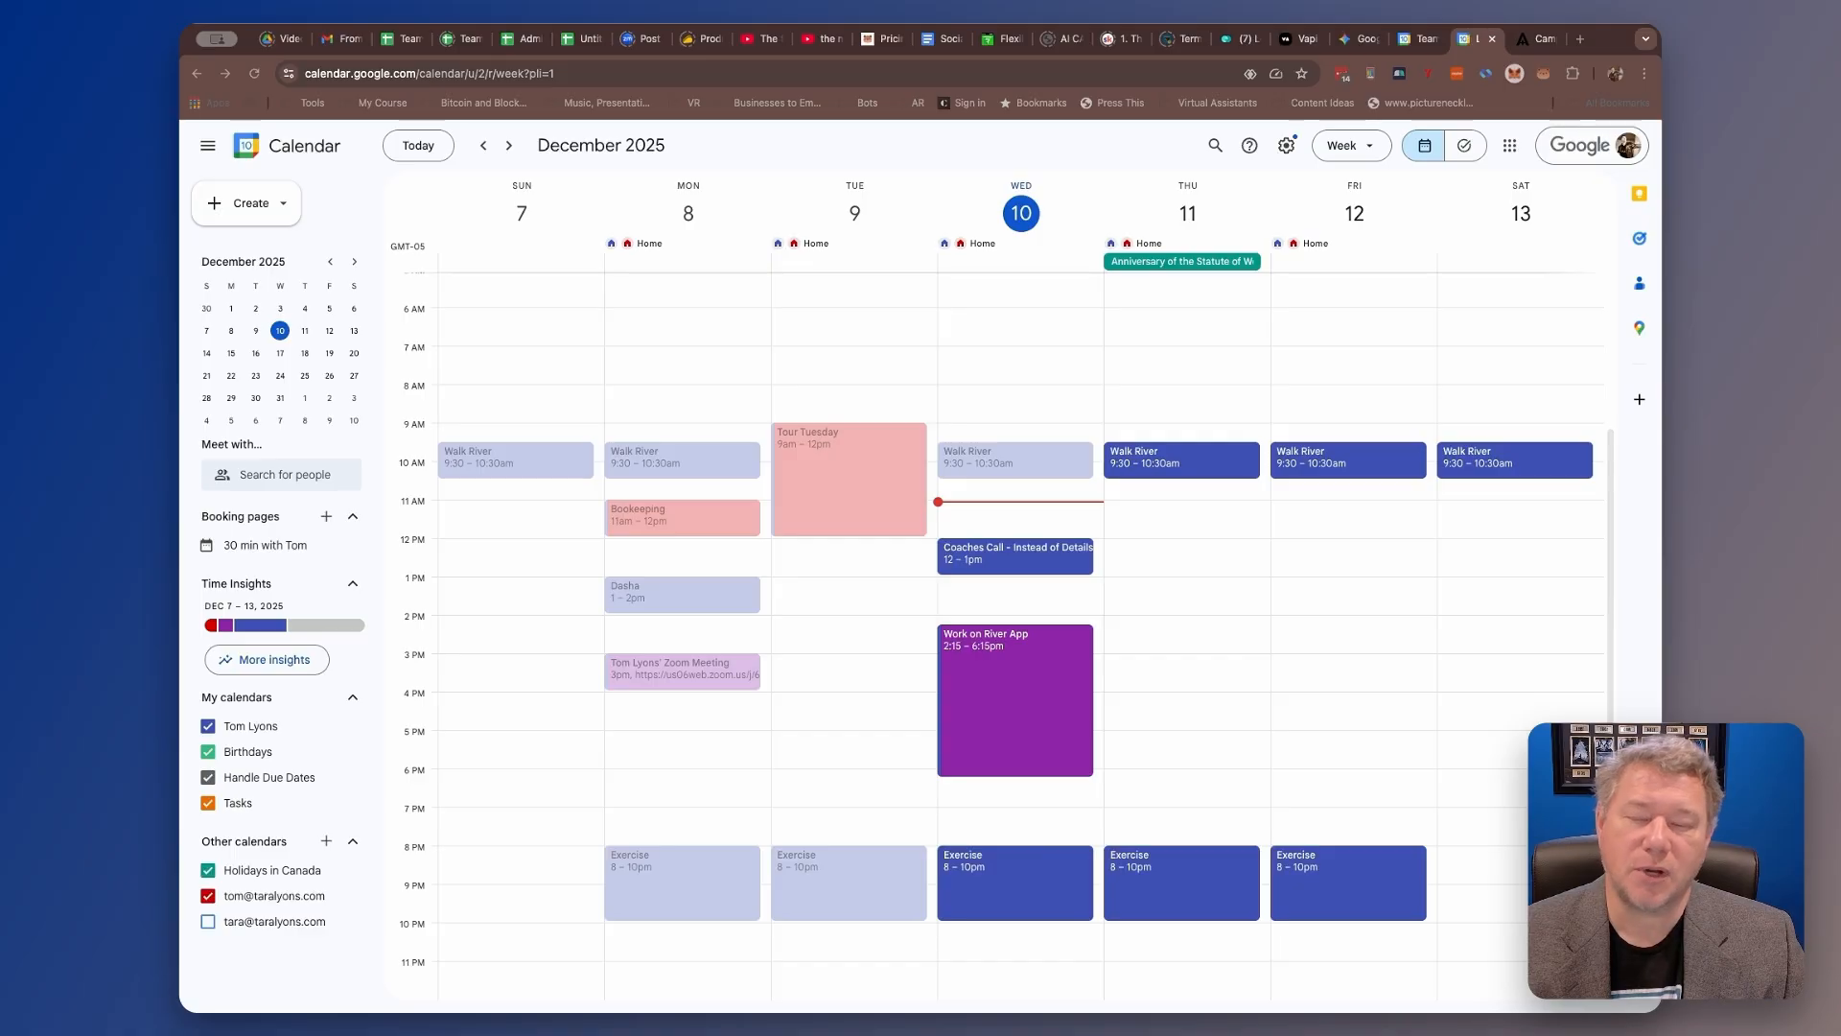
left_click(1518, 150)
left_click(1513, 146)
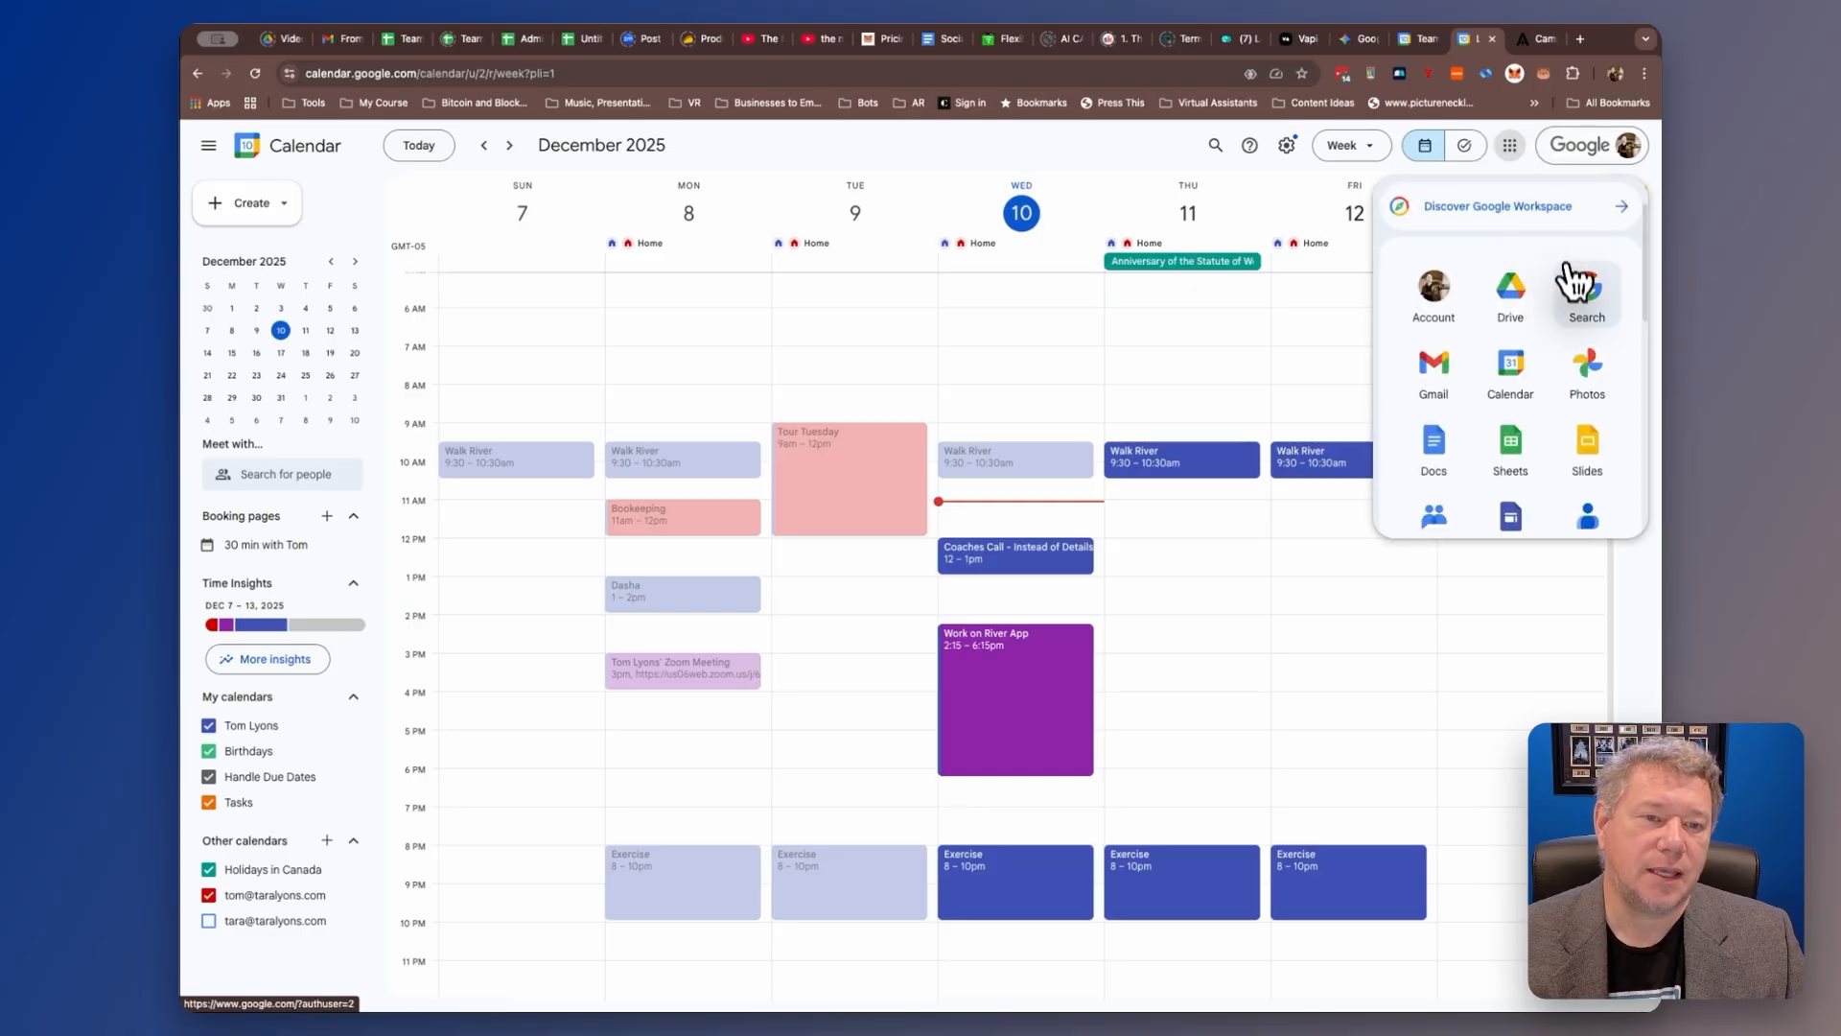
left_click(674, 376)
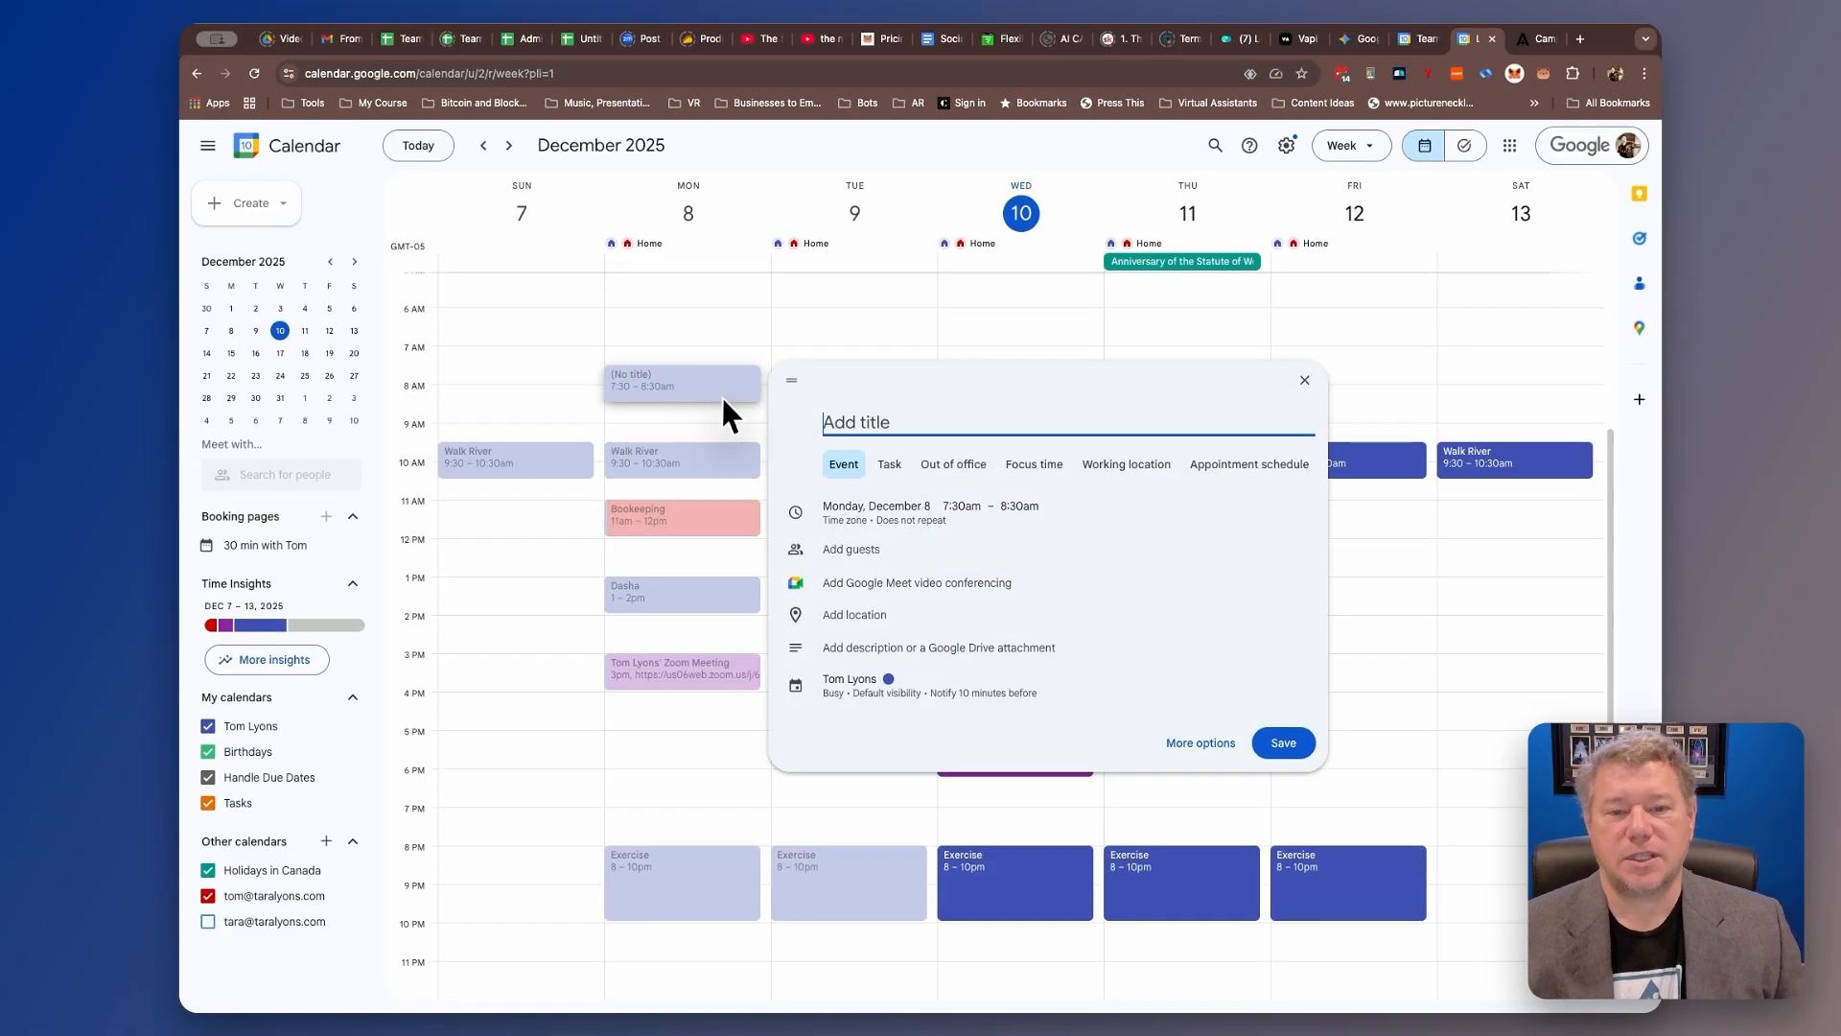
left_click(1304, 380)
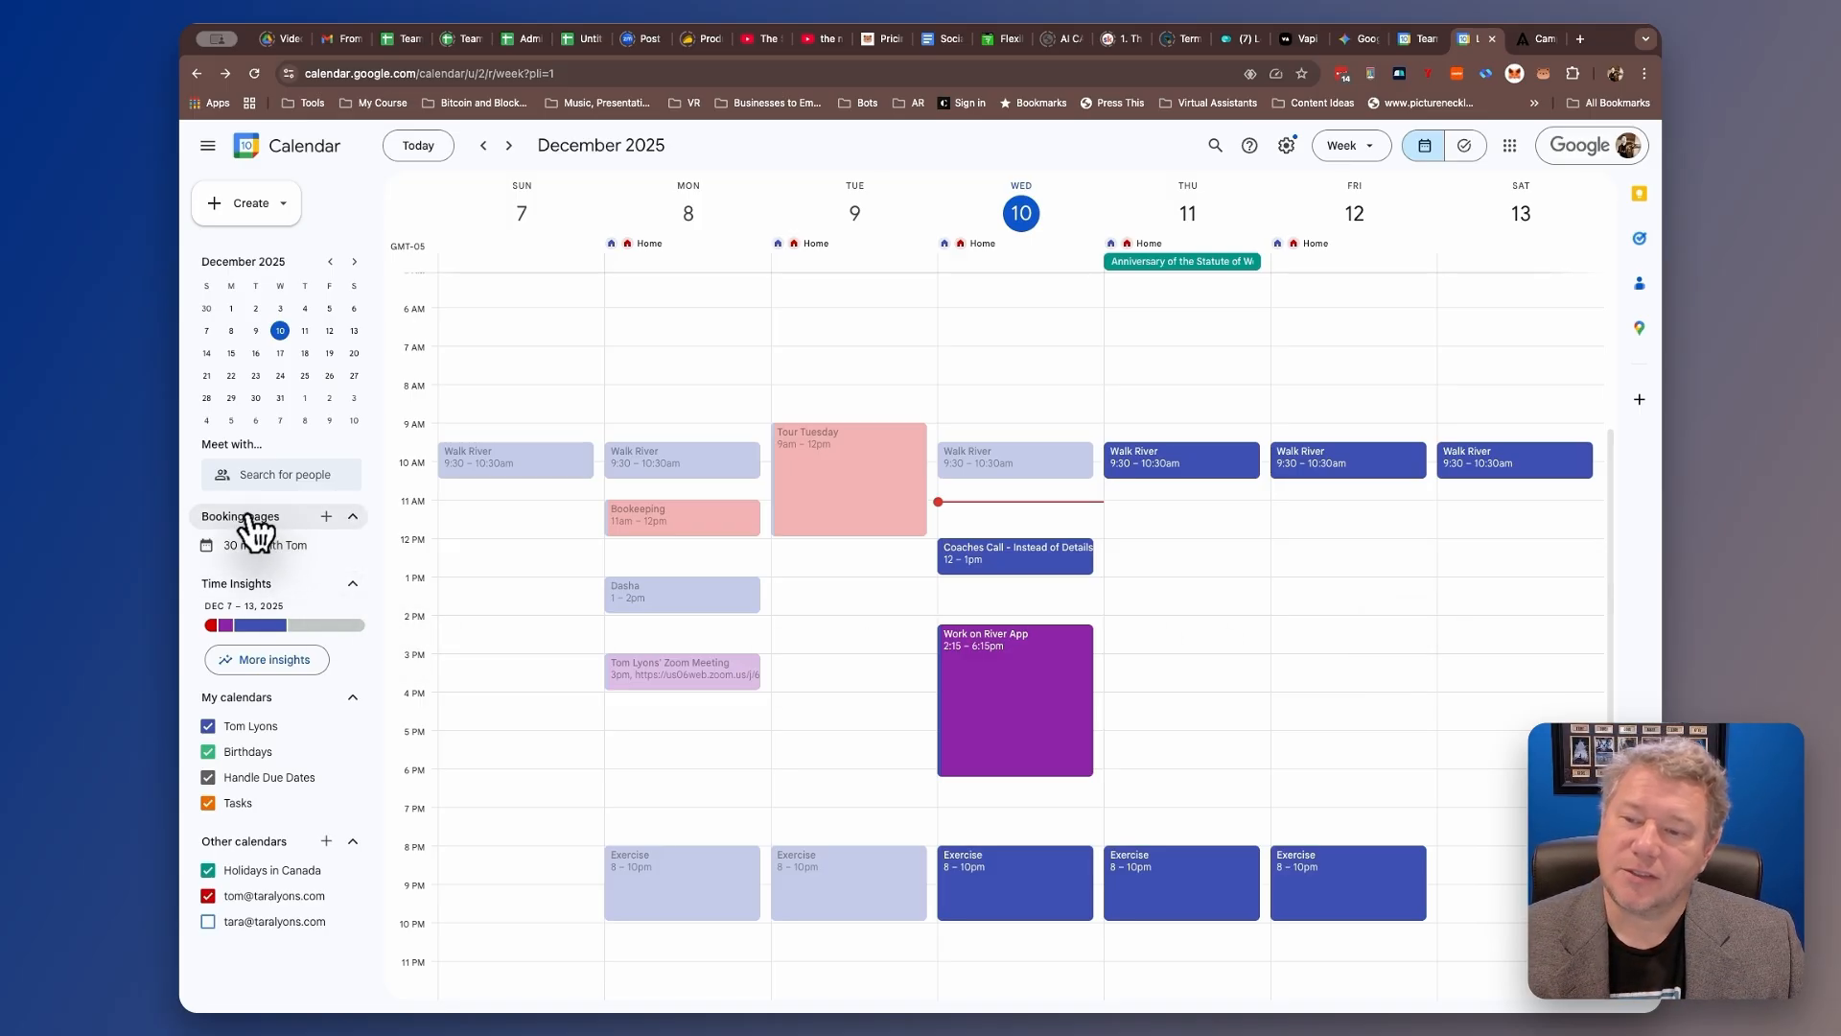
Create a new bookable appointment schedule and set the appointment duration to 30 minutes.
left_click(328, 516)
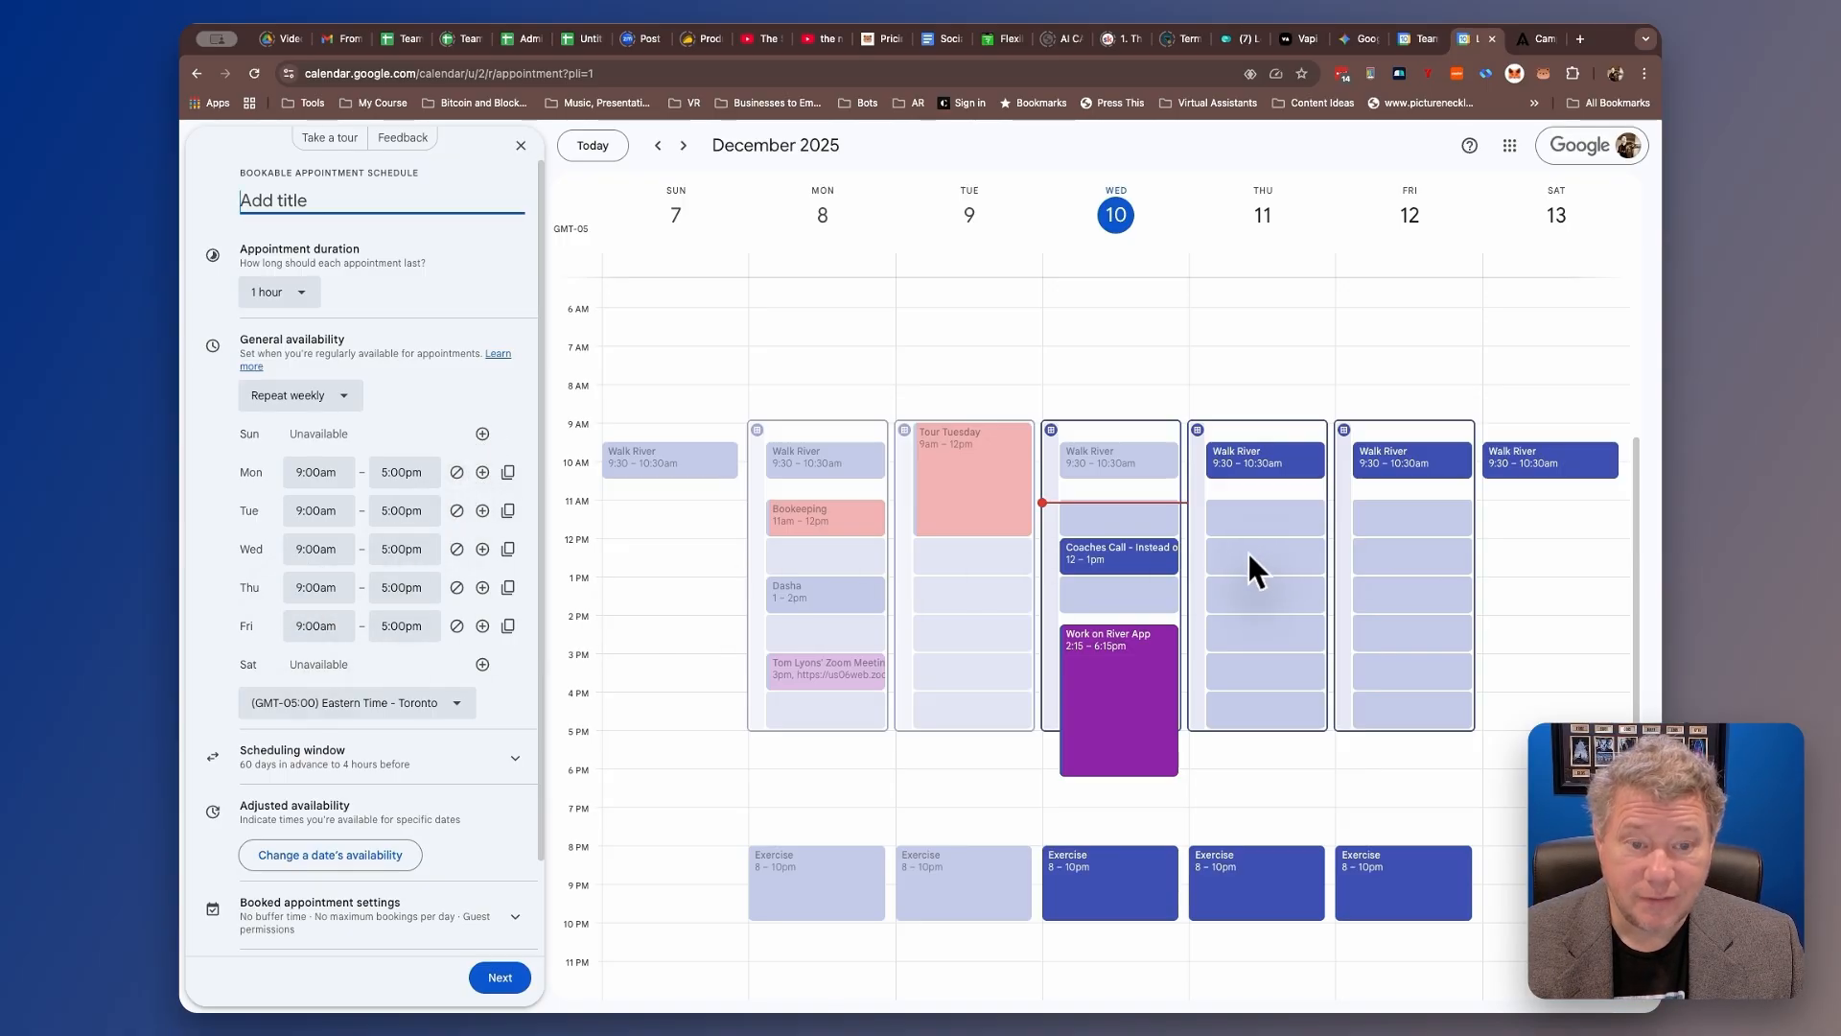
left_click(290, 297)
left_click(292, 367)
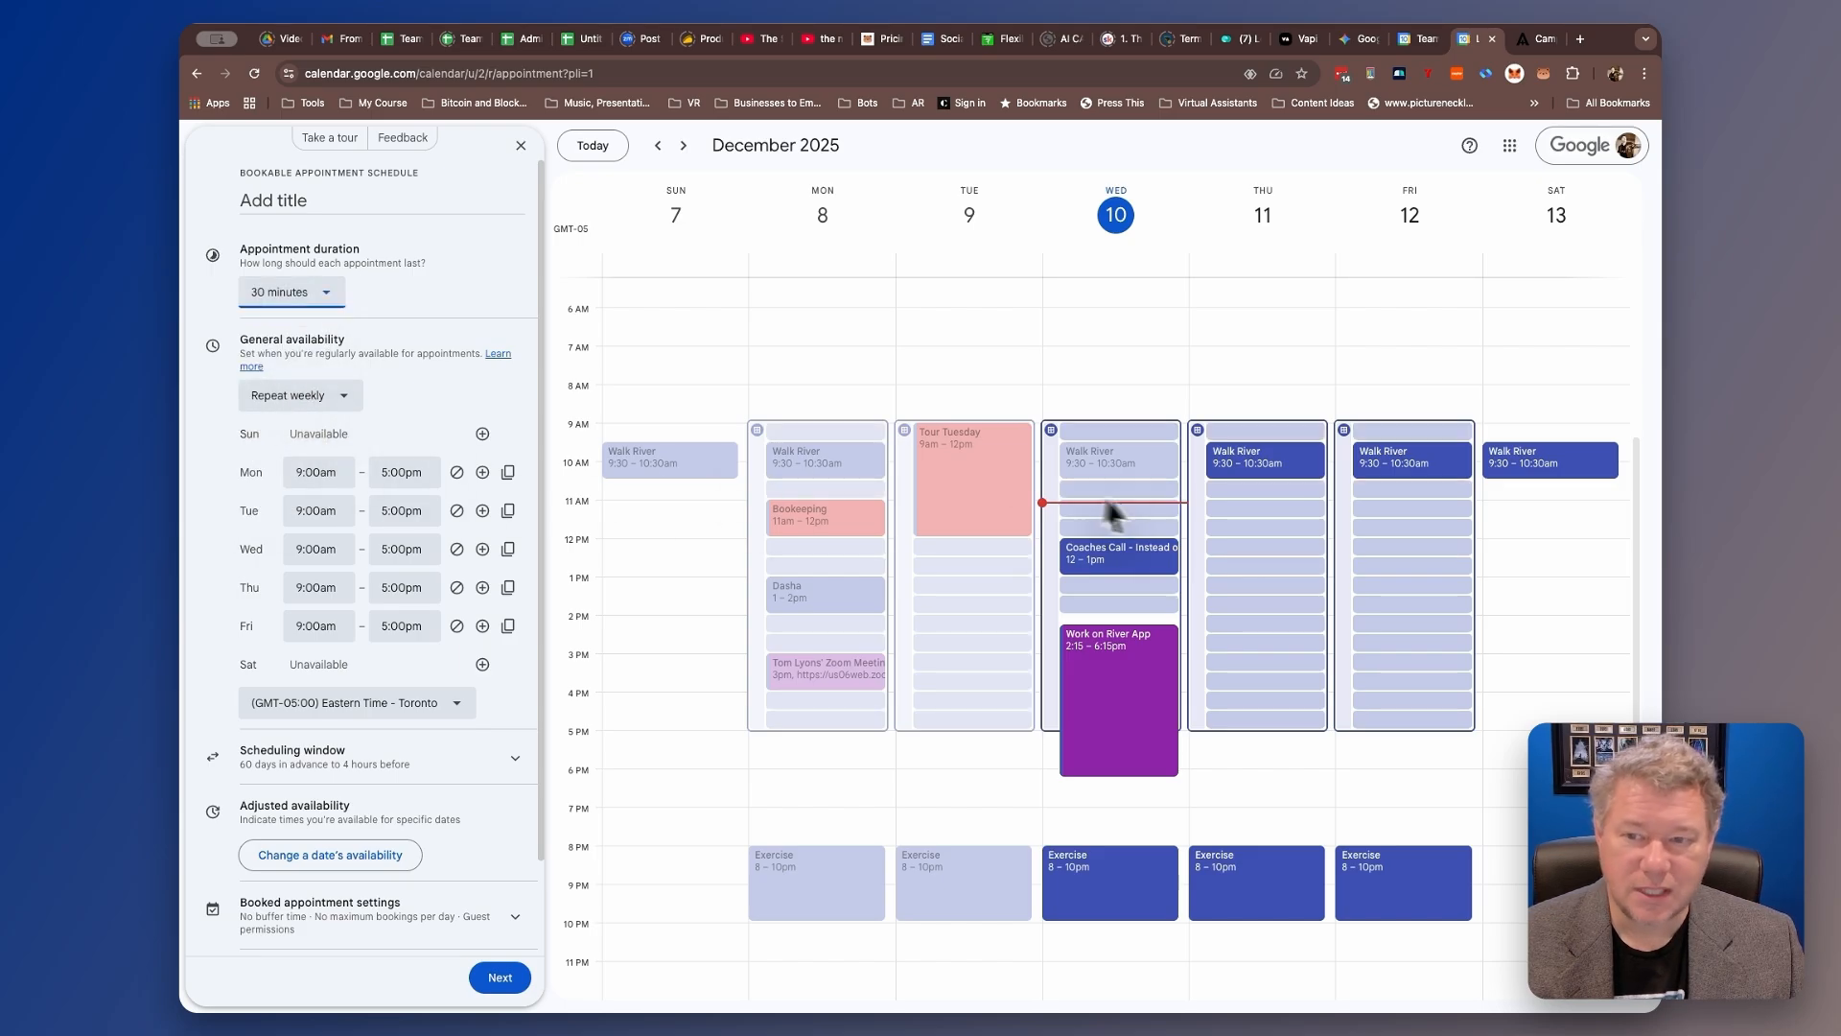
Set Thursday's general availability from 11:00am to 3:00pm.
left_click(293, 585)
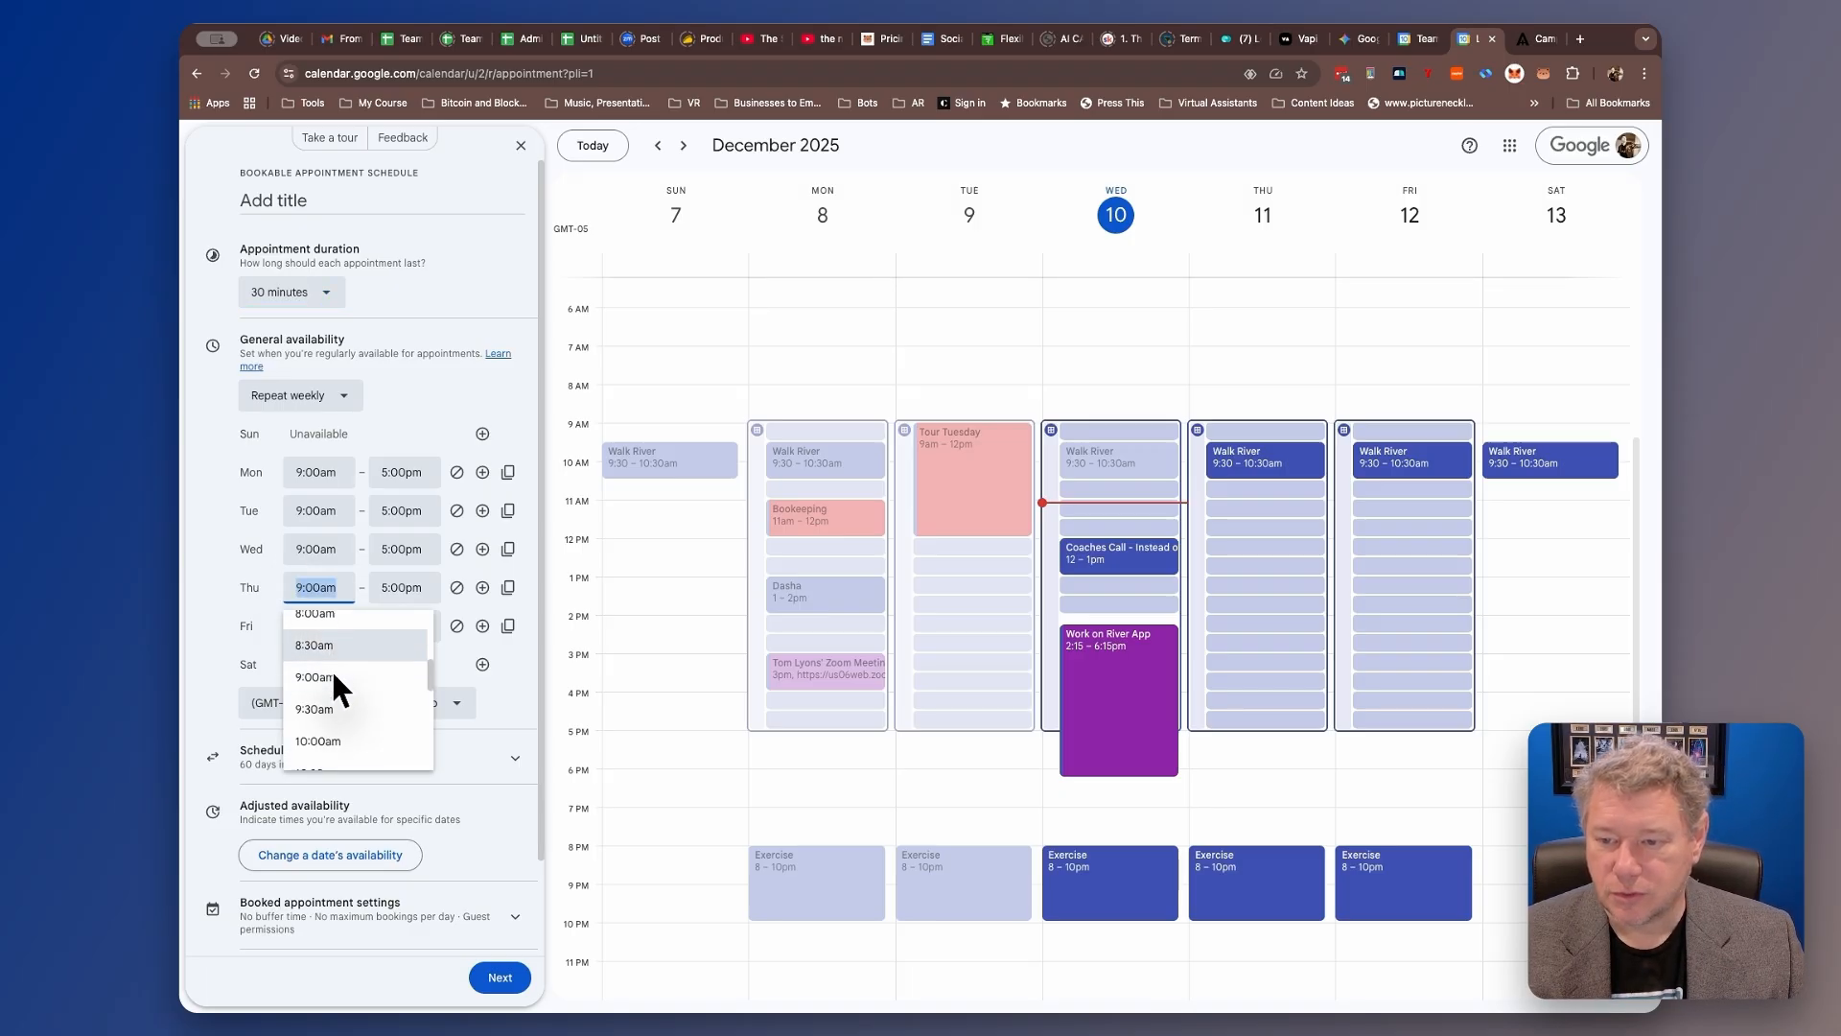
scroll(330, 683, "down", 2)
left_click(321, 709)
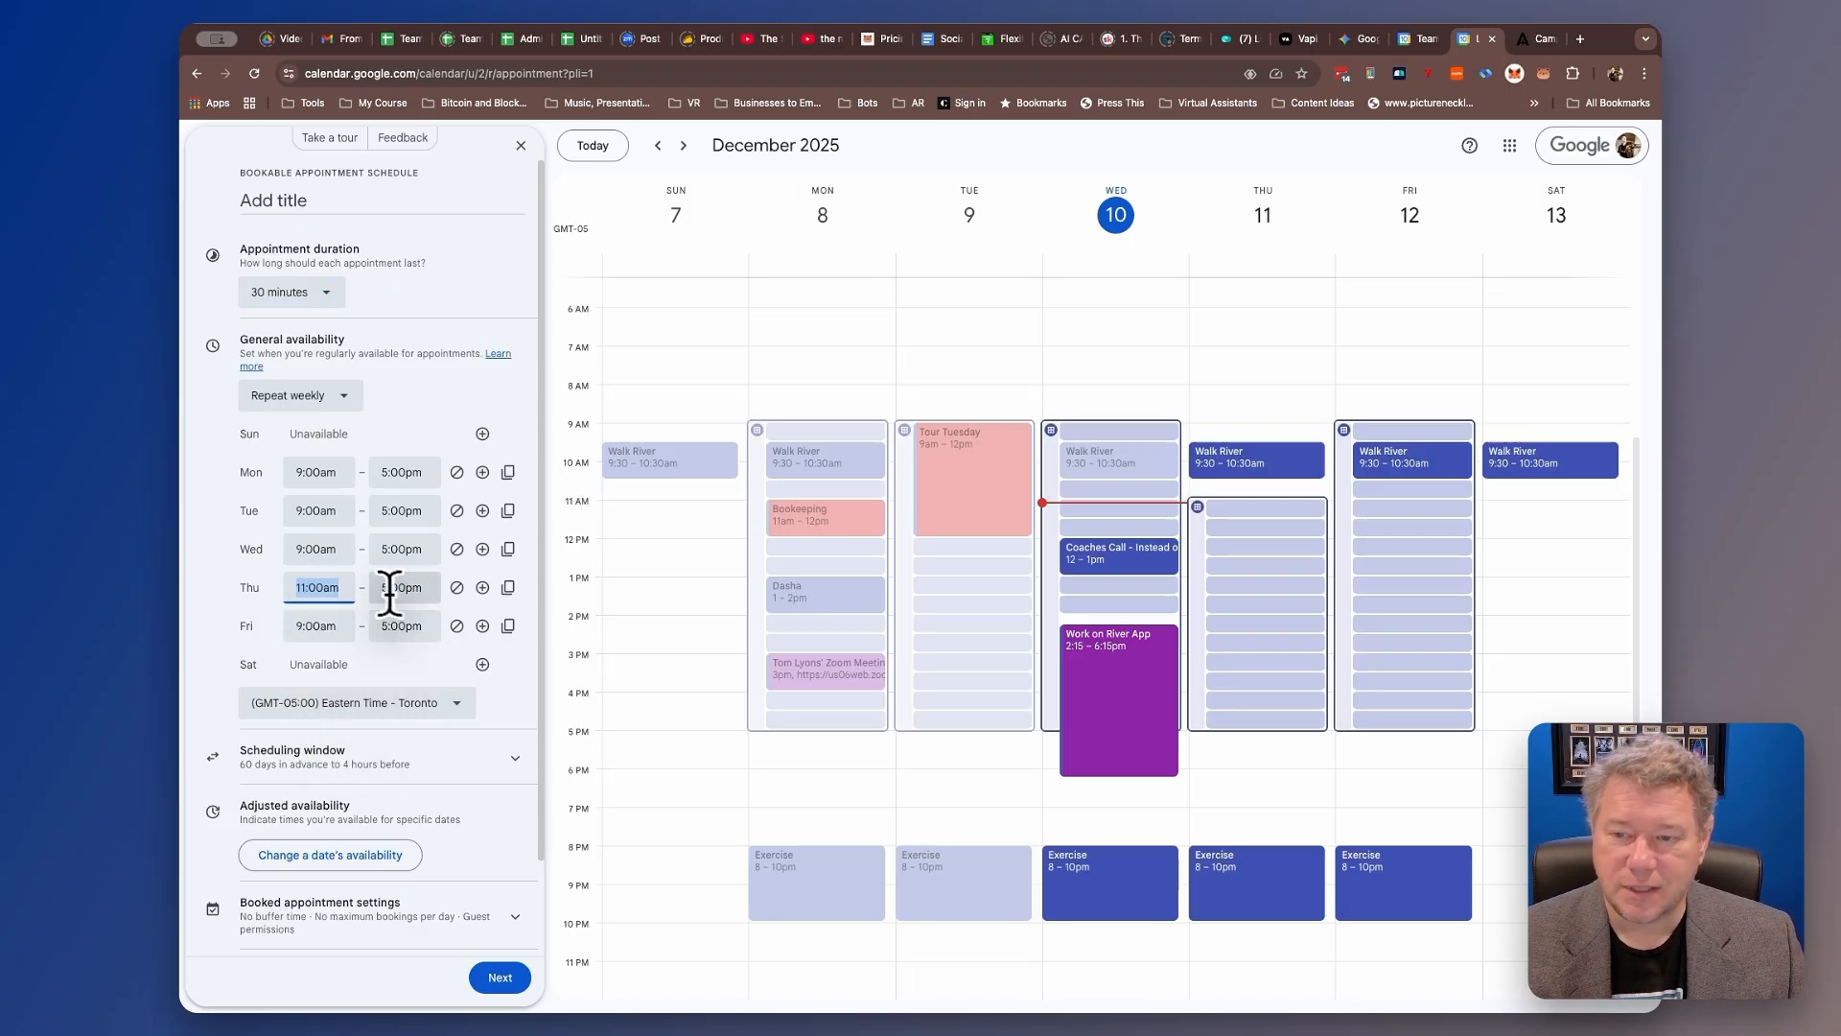
left_click(390, 591)
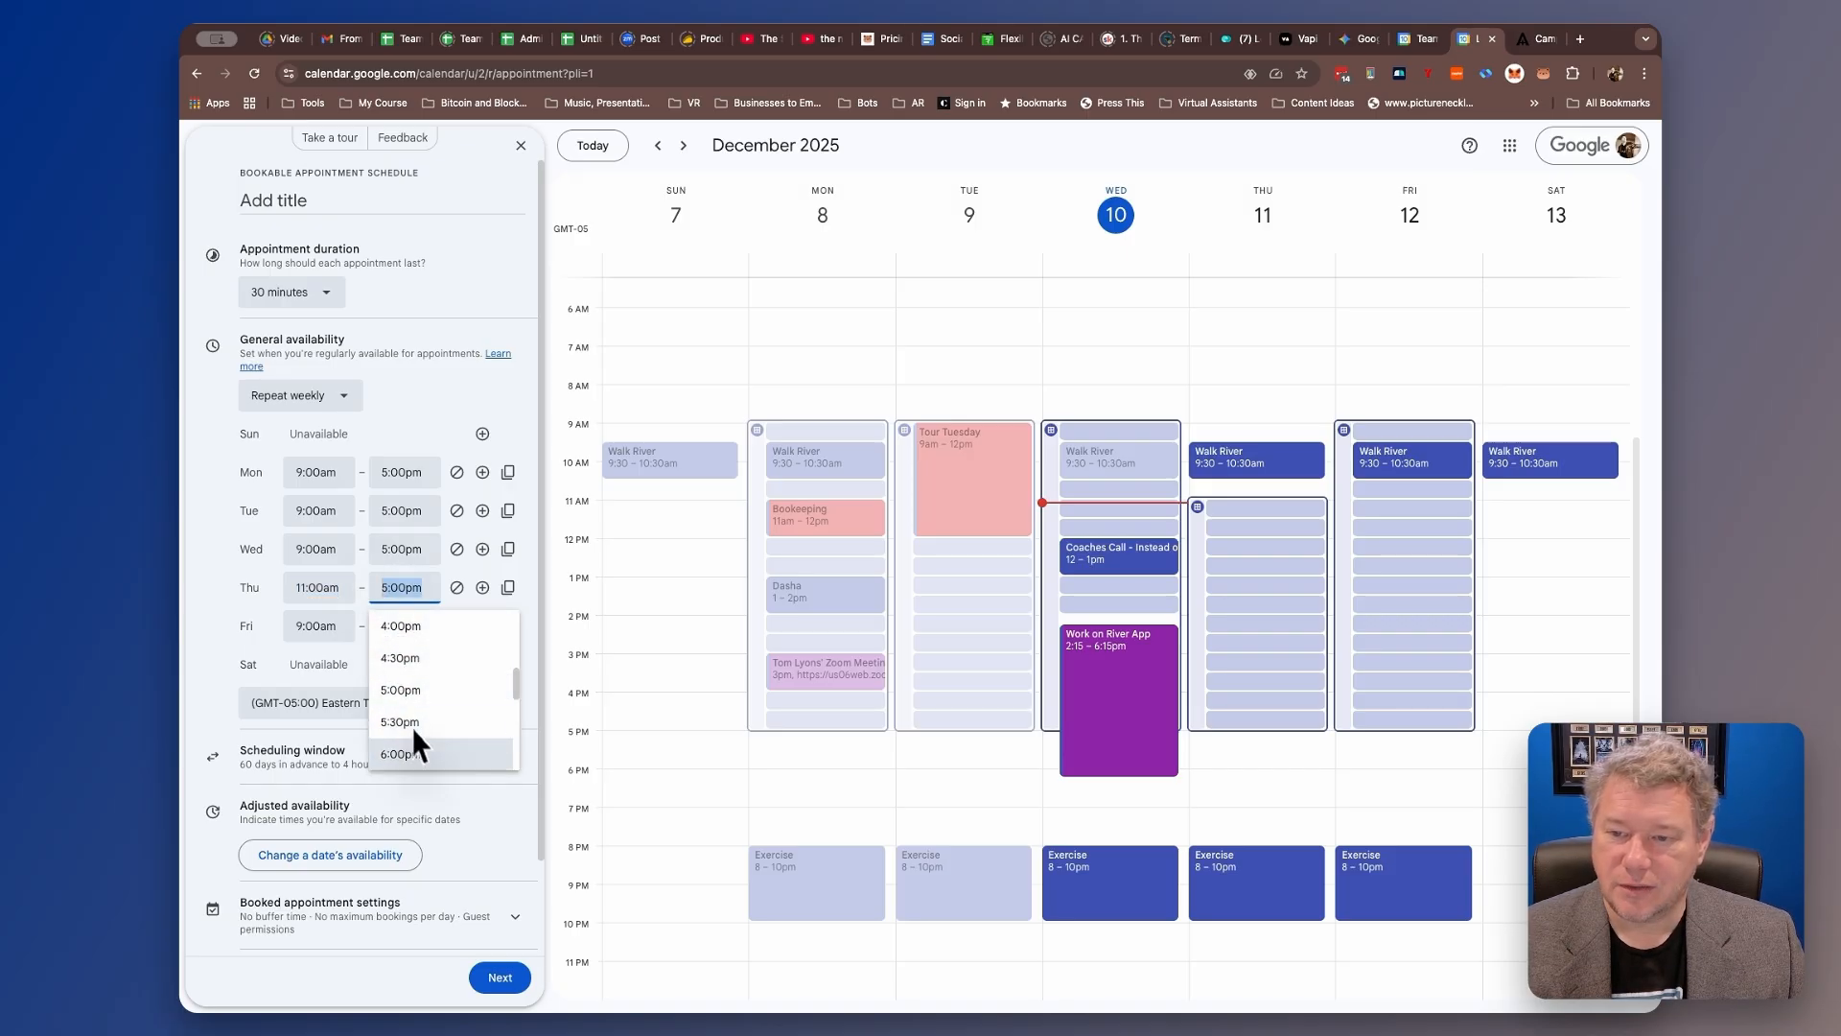
scroll(411, 738, "up", 3)
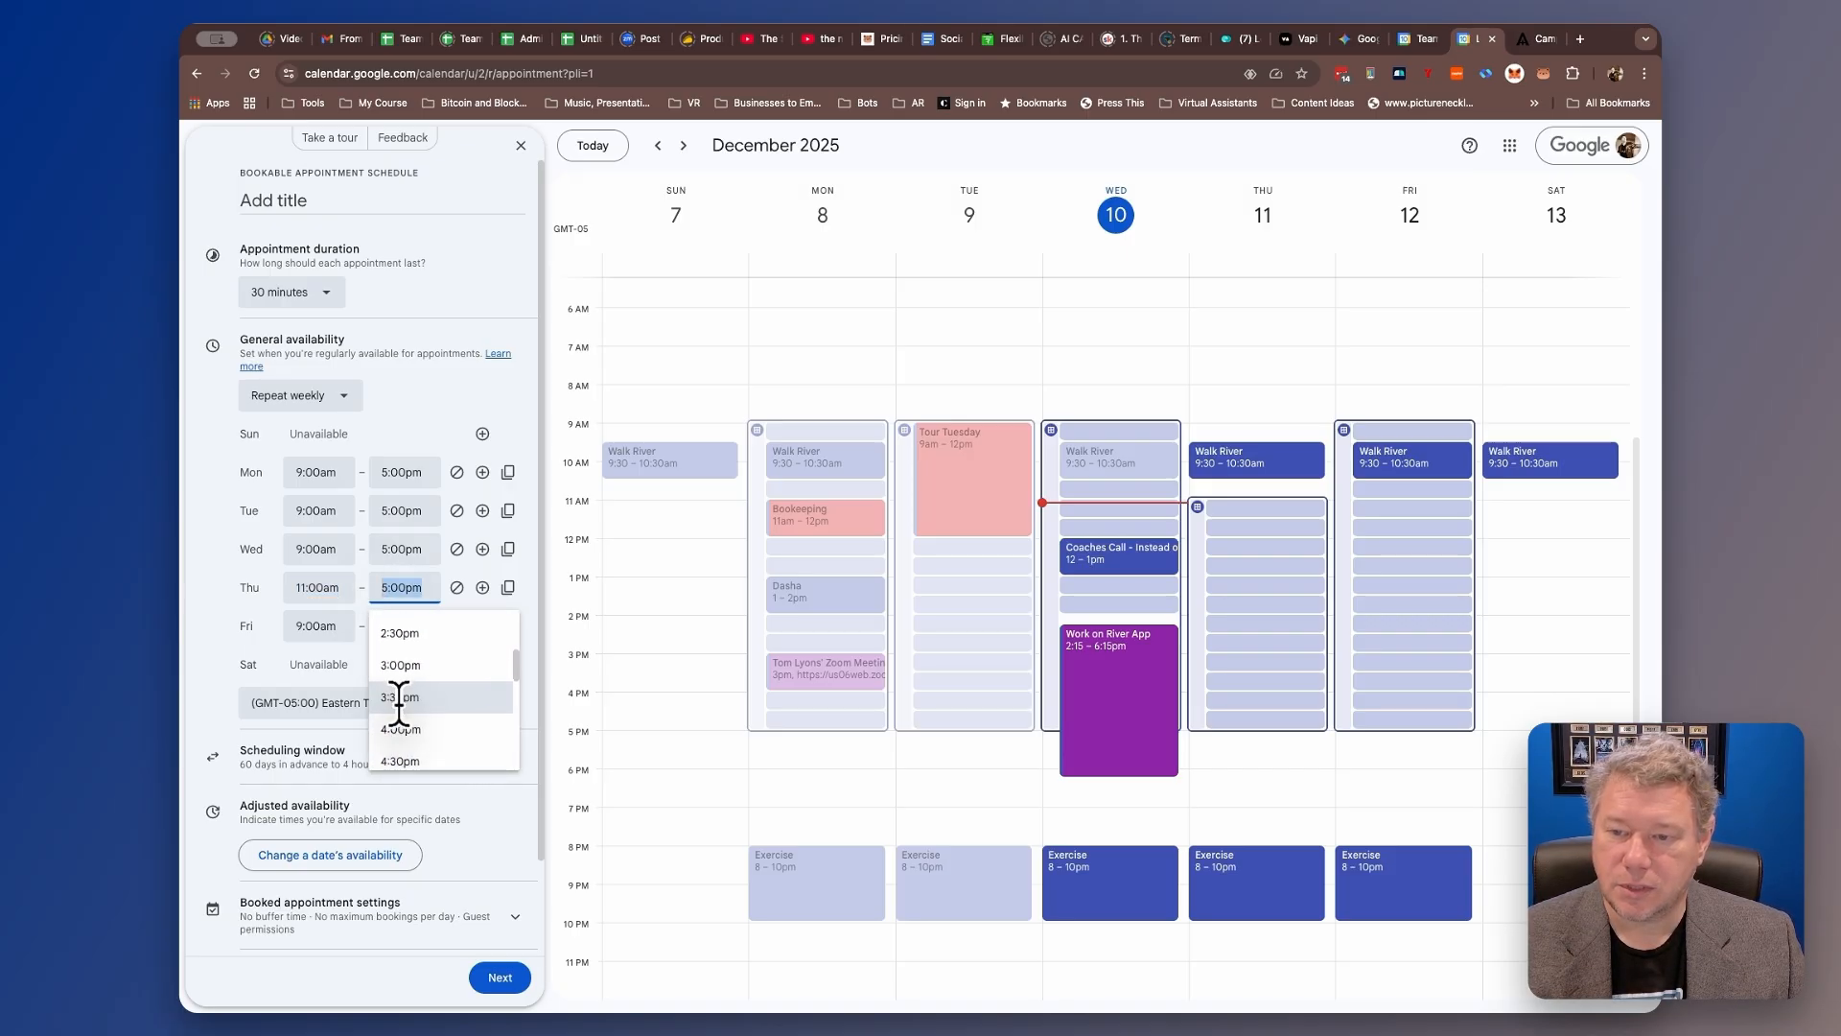
left_click(389, 662)
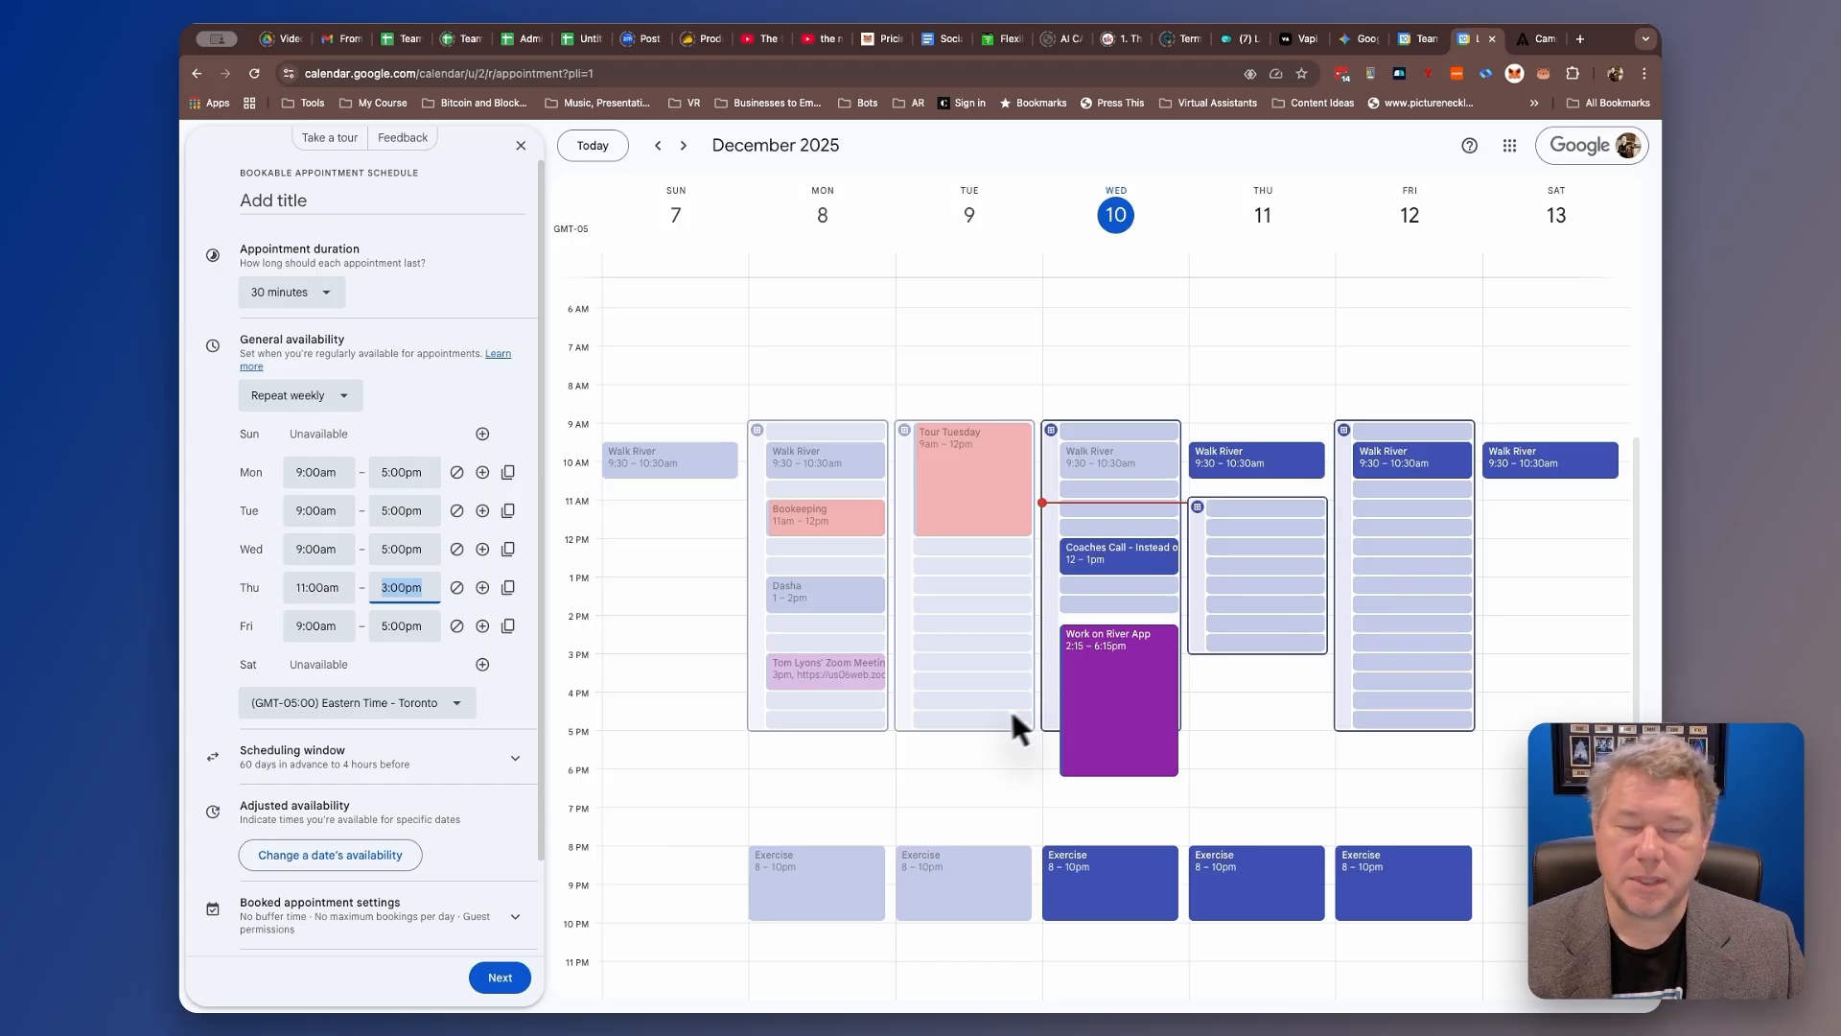
Set Friday's general availability from 11:00am to 2:00pm.
left_click(297, 625)
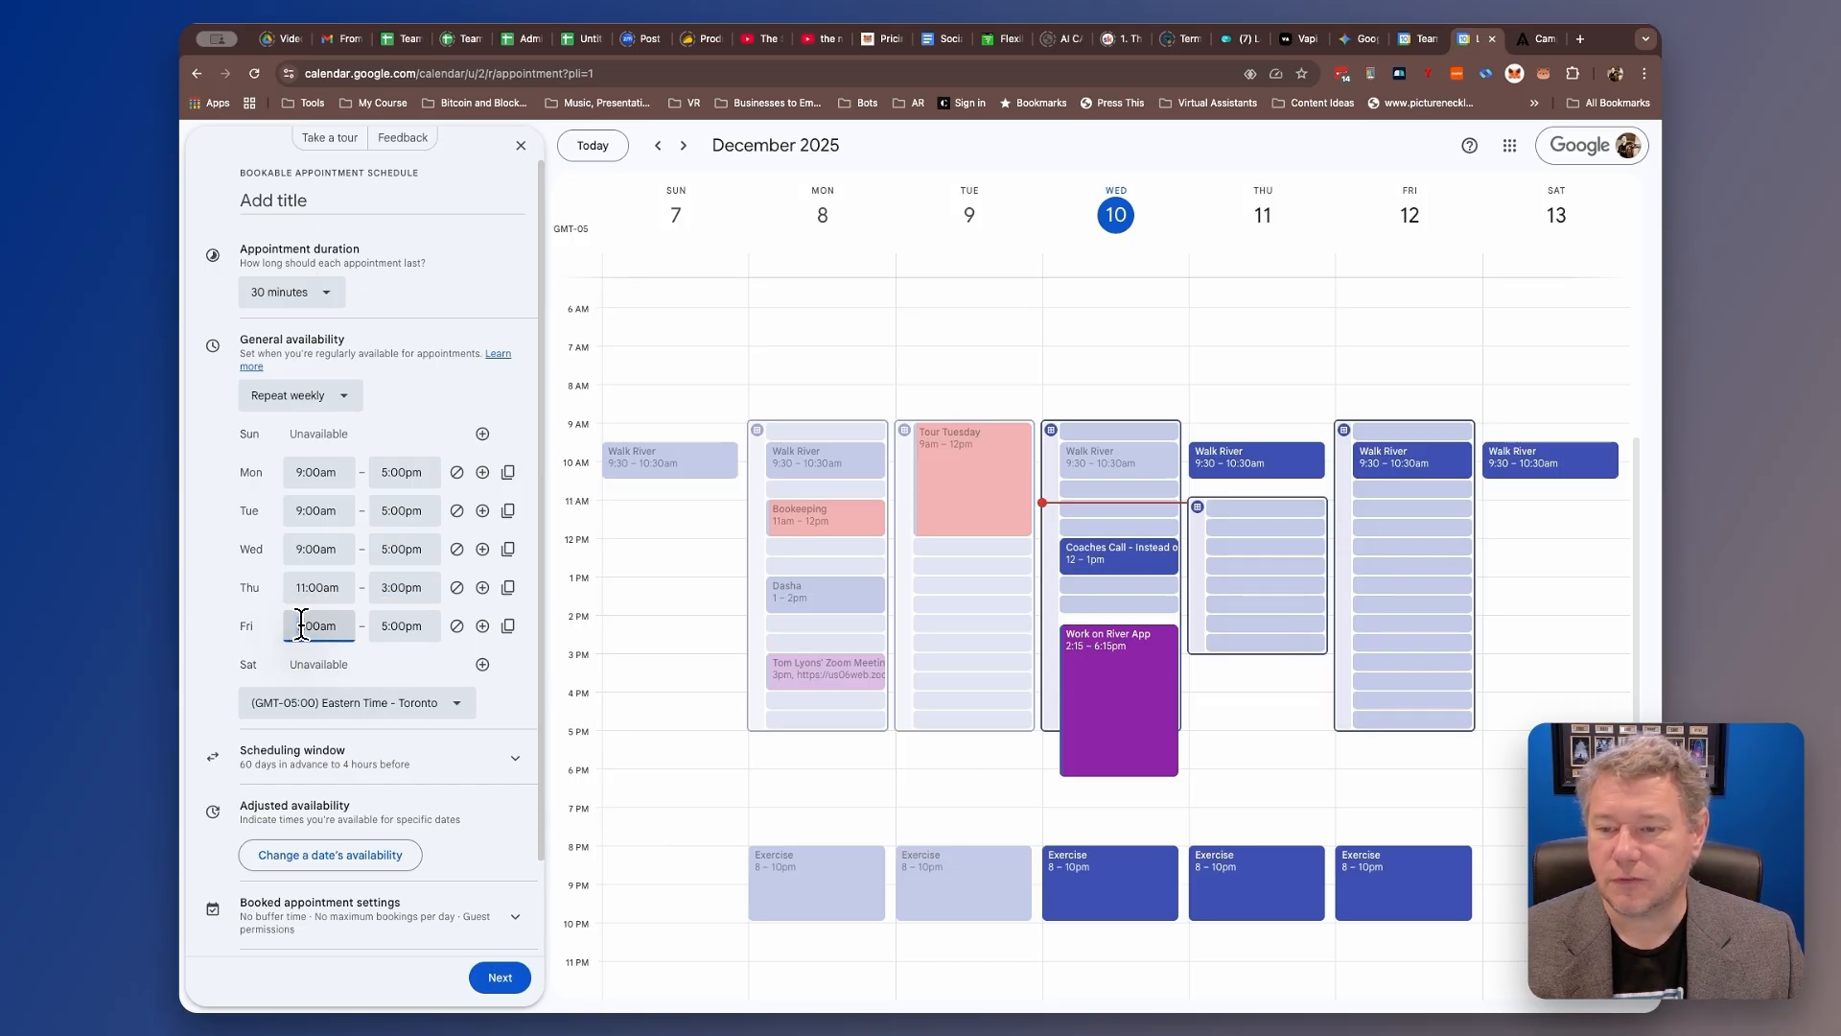
left_click(301, 625)
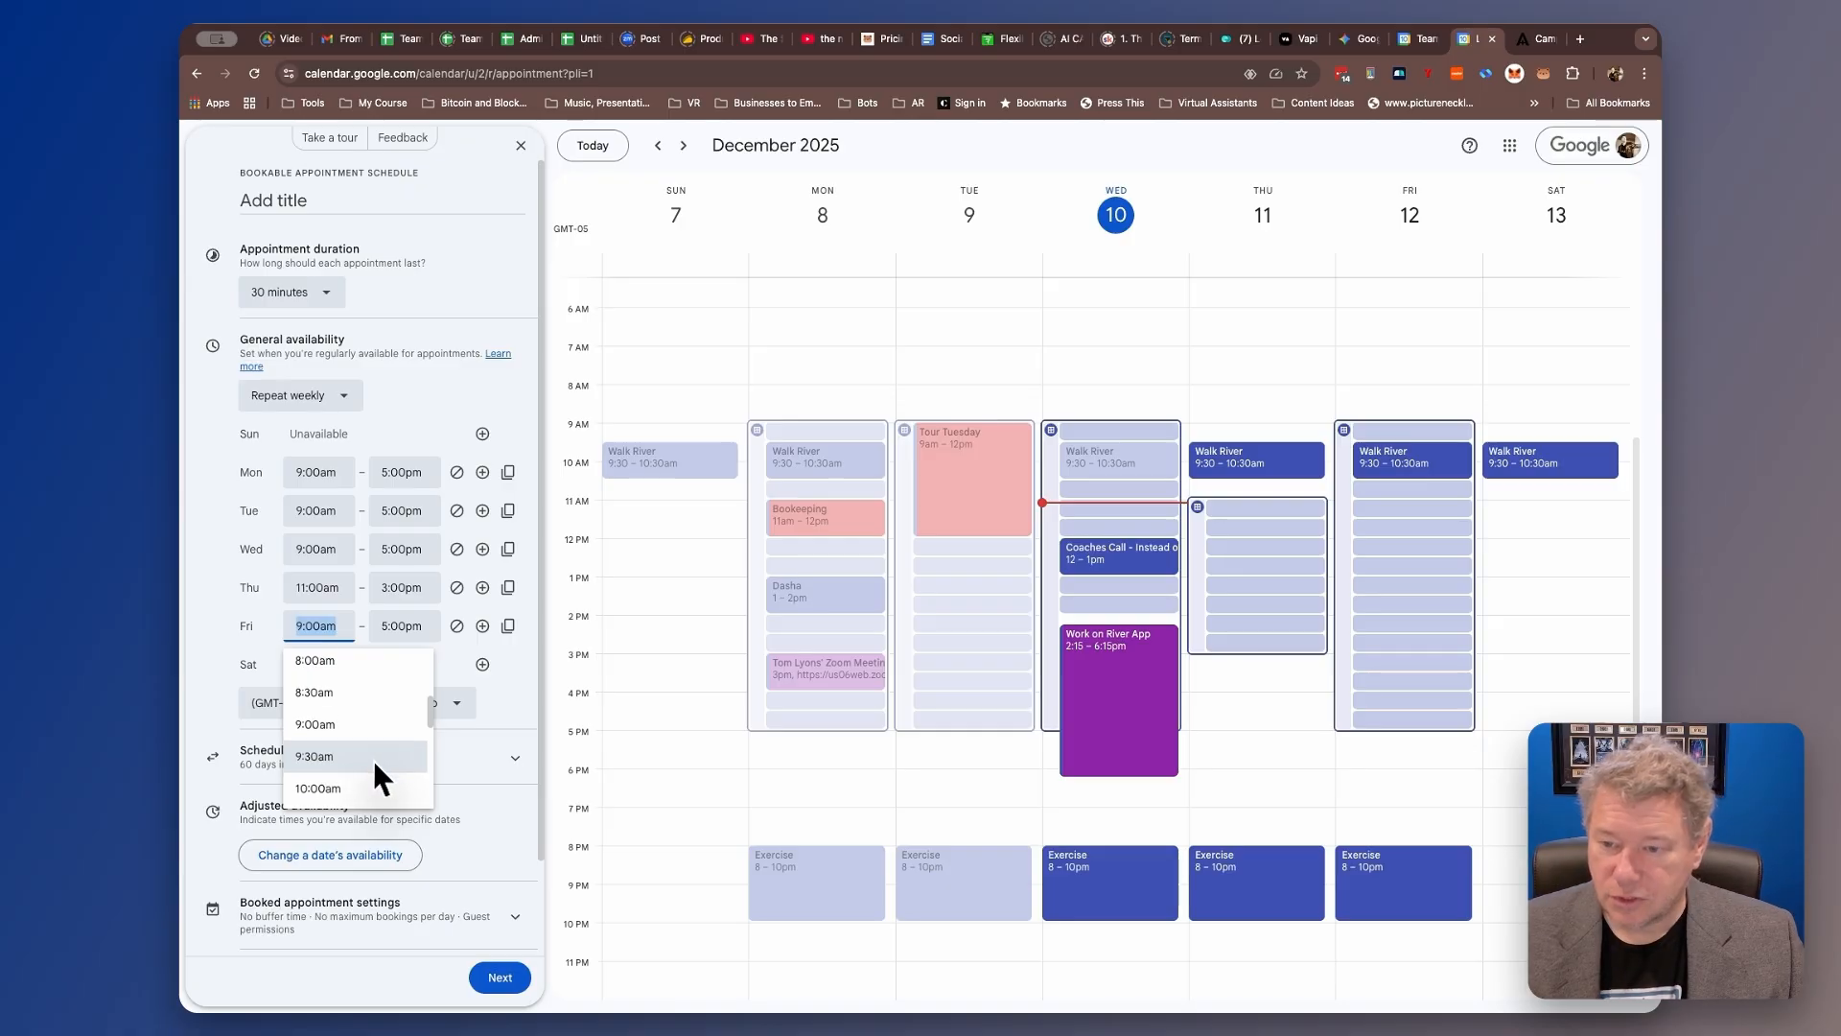
scroll(365, 754, "down", 2)
left_click(335, 723)
left_click(398, 626)
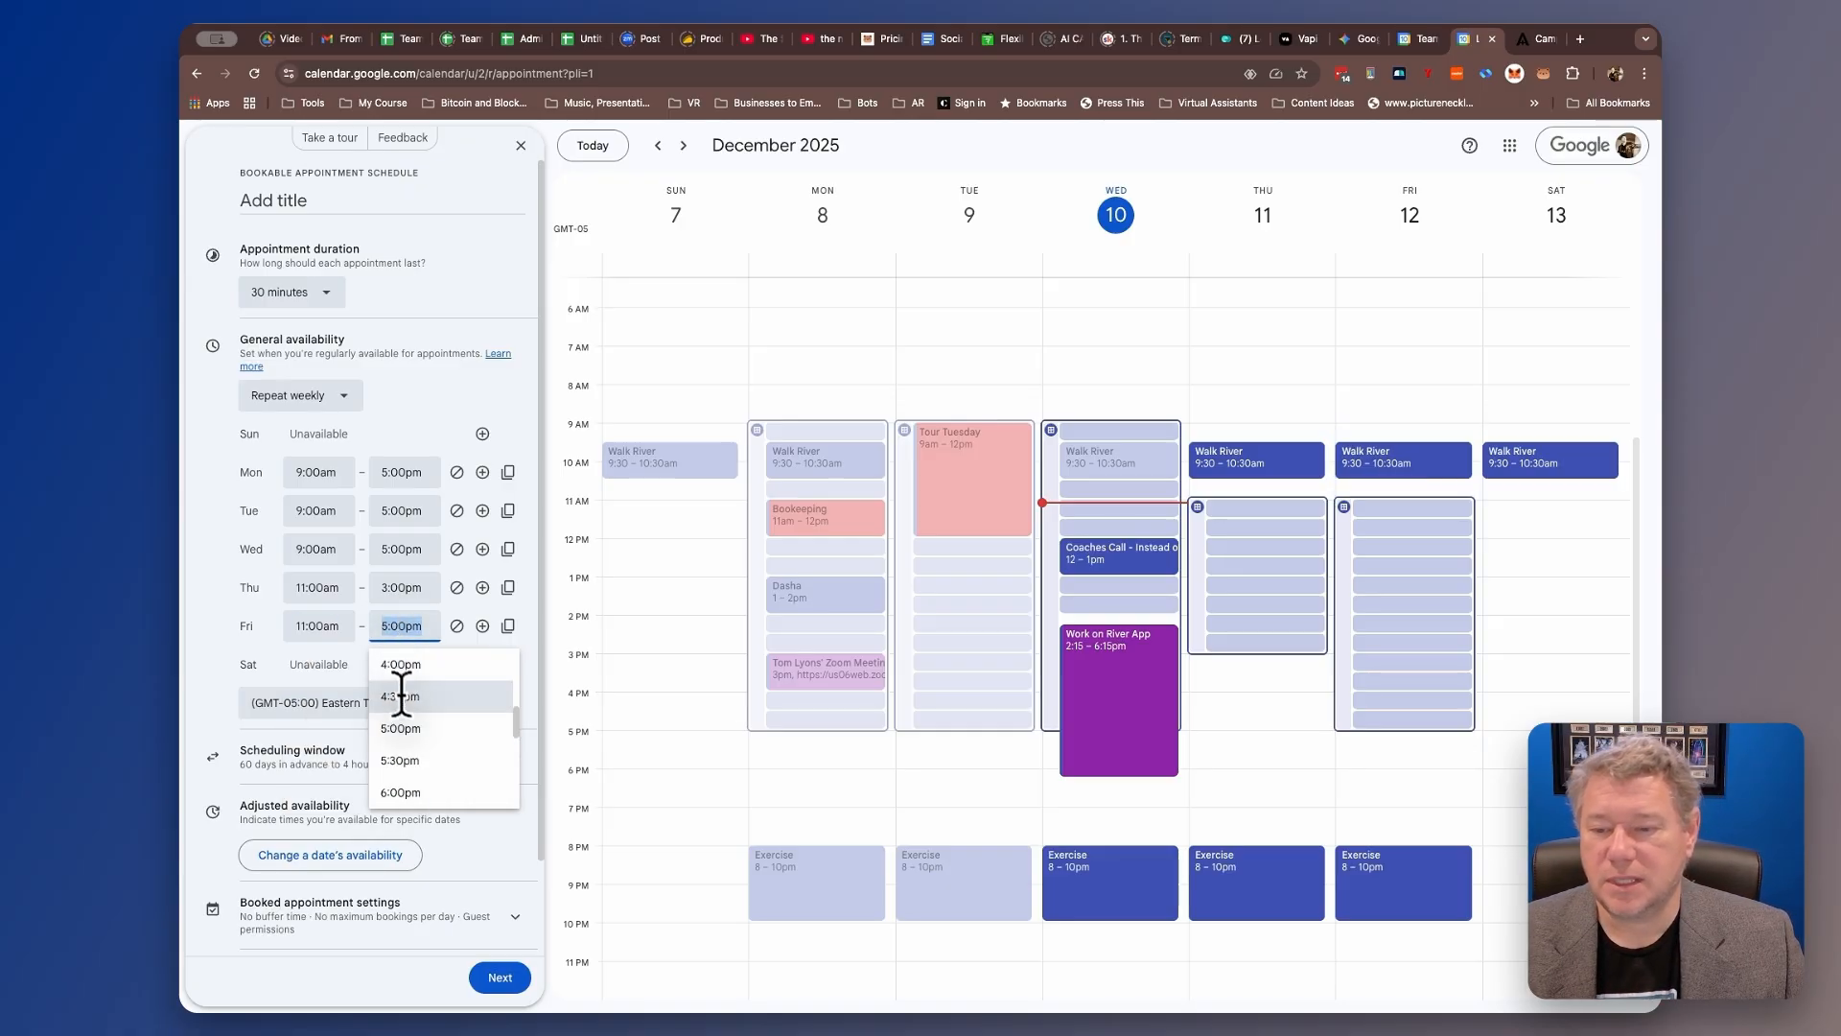
scroll(401, 696, "up", 3)
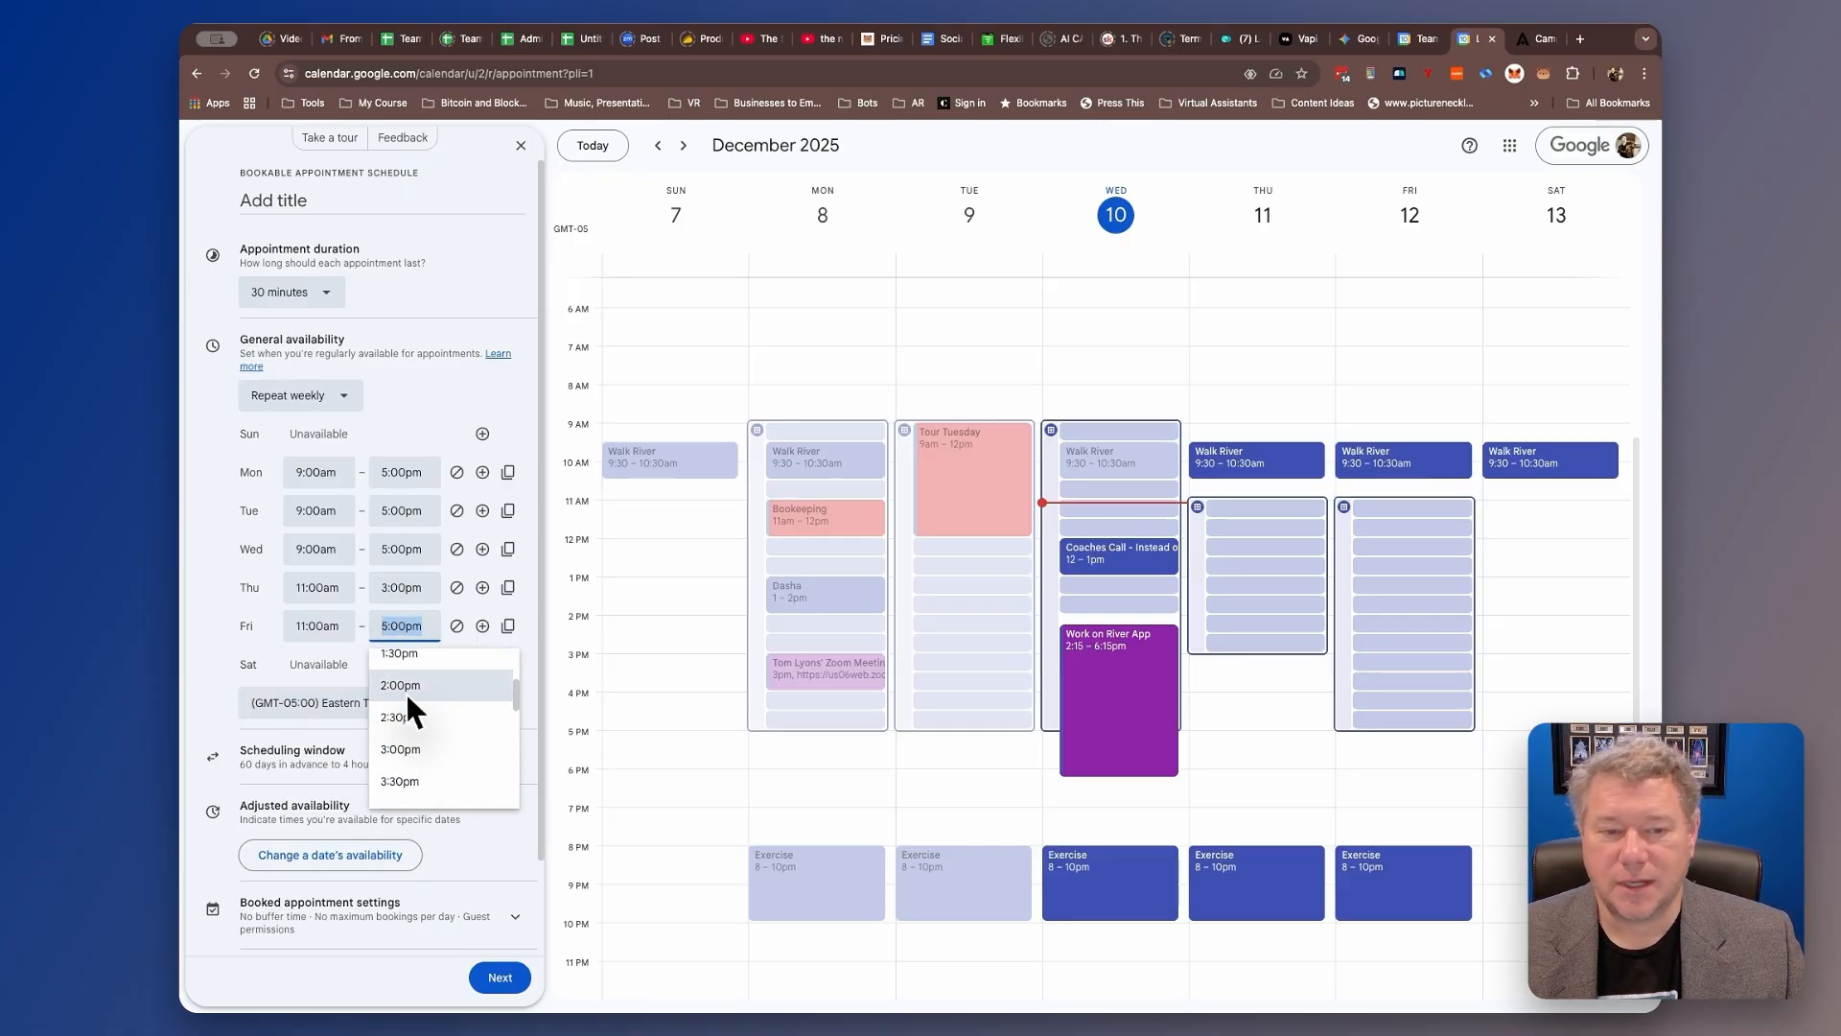
left_click(405, 691)
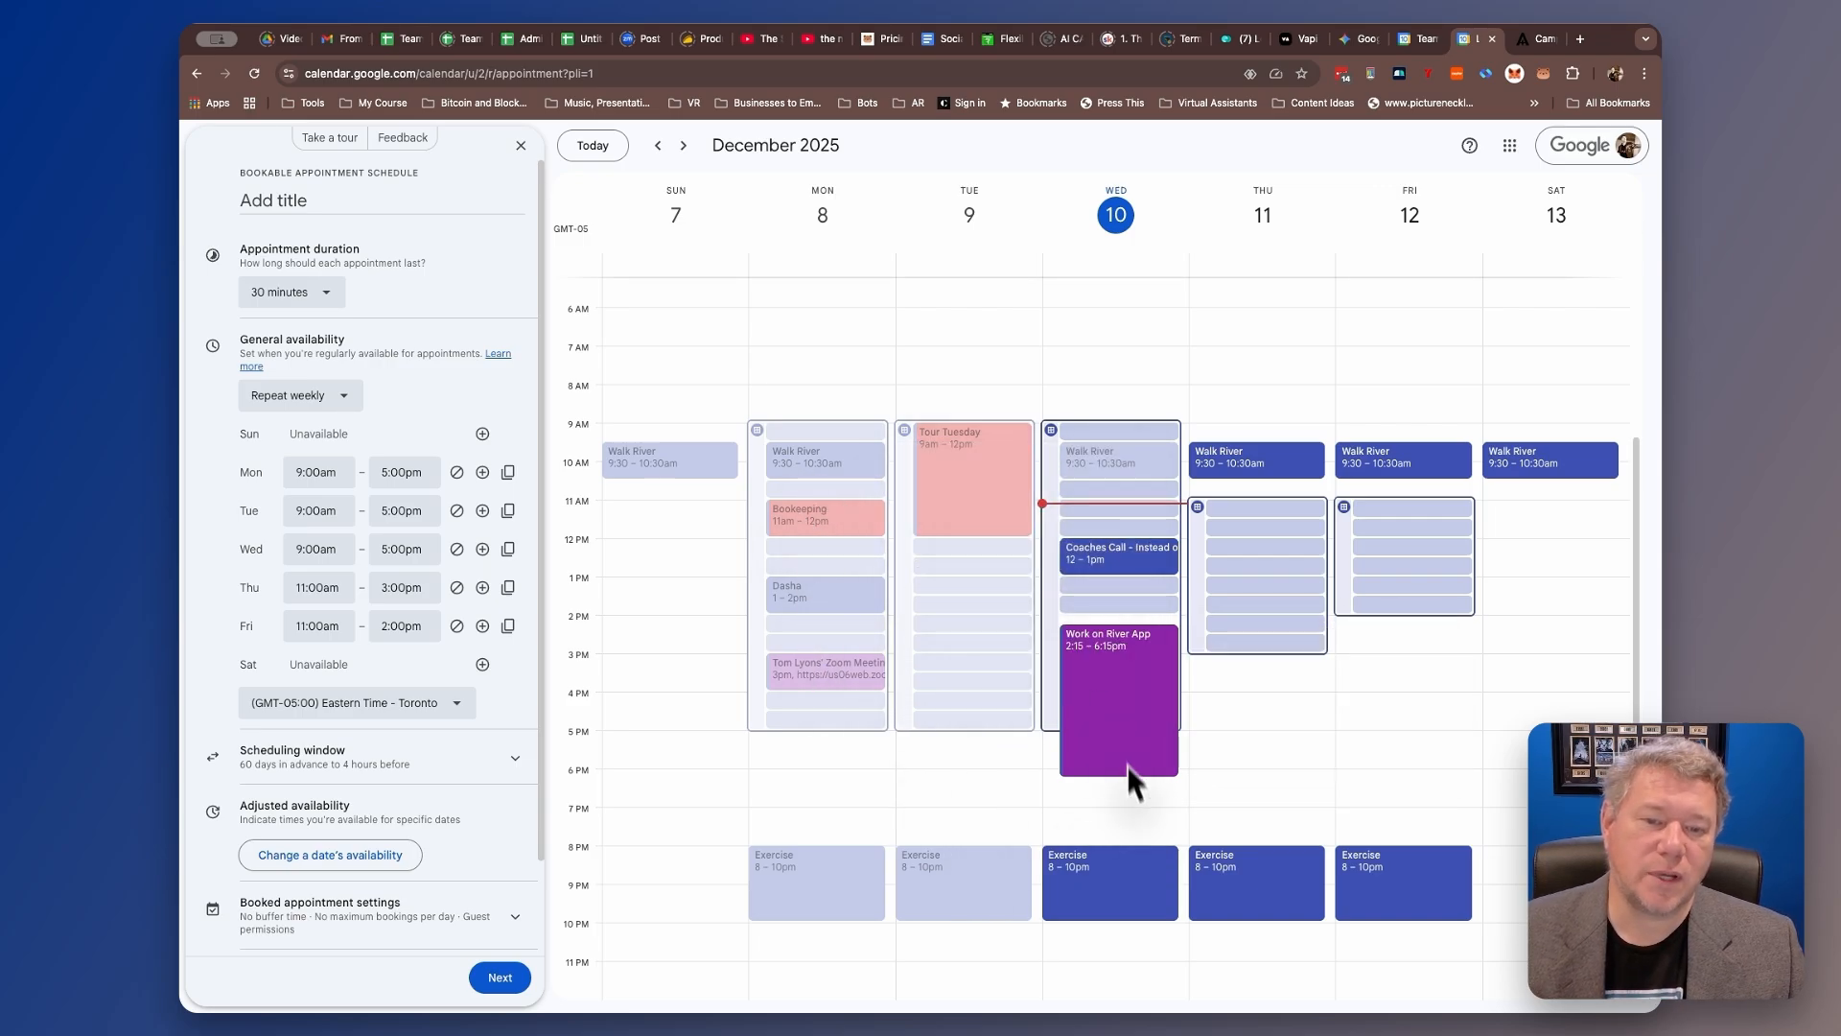
Set Wednesday's general availability from 10:30am to 2:00pm.
mouse_move(1113, 681)
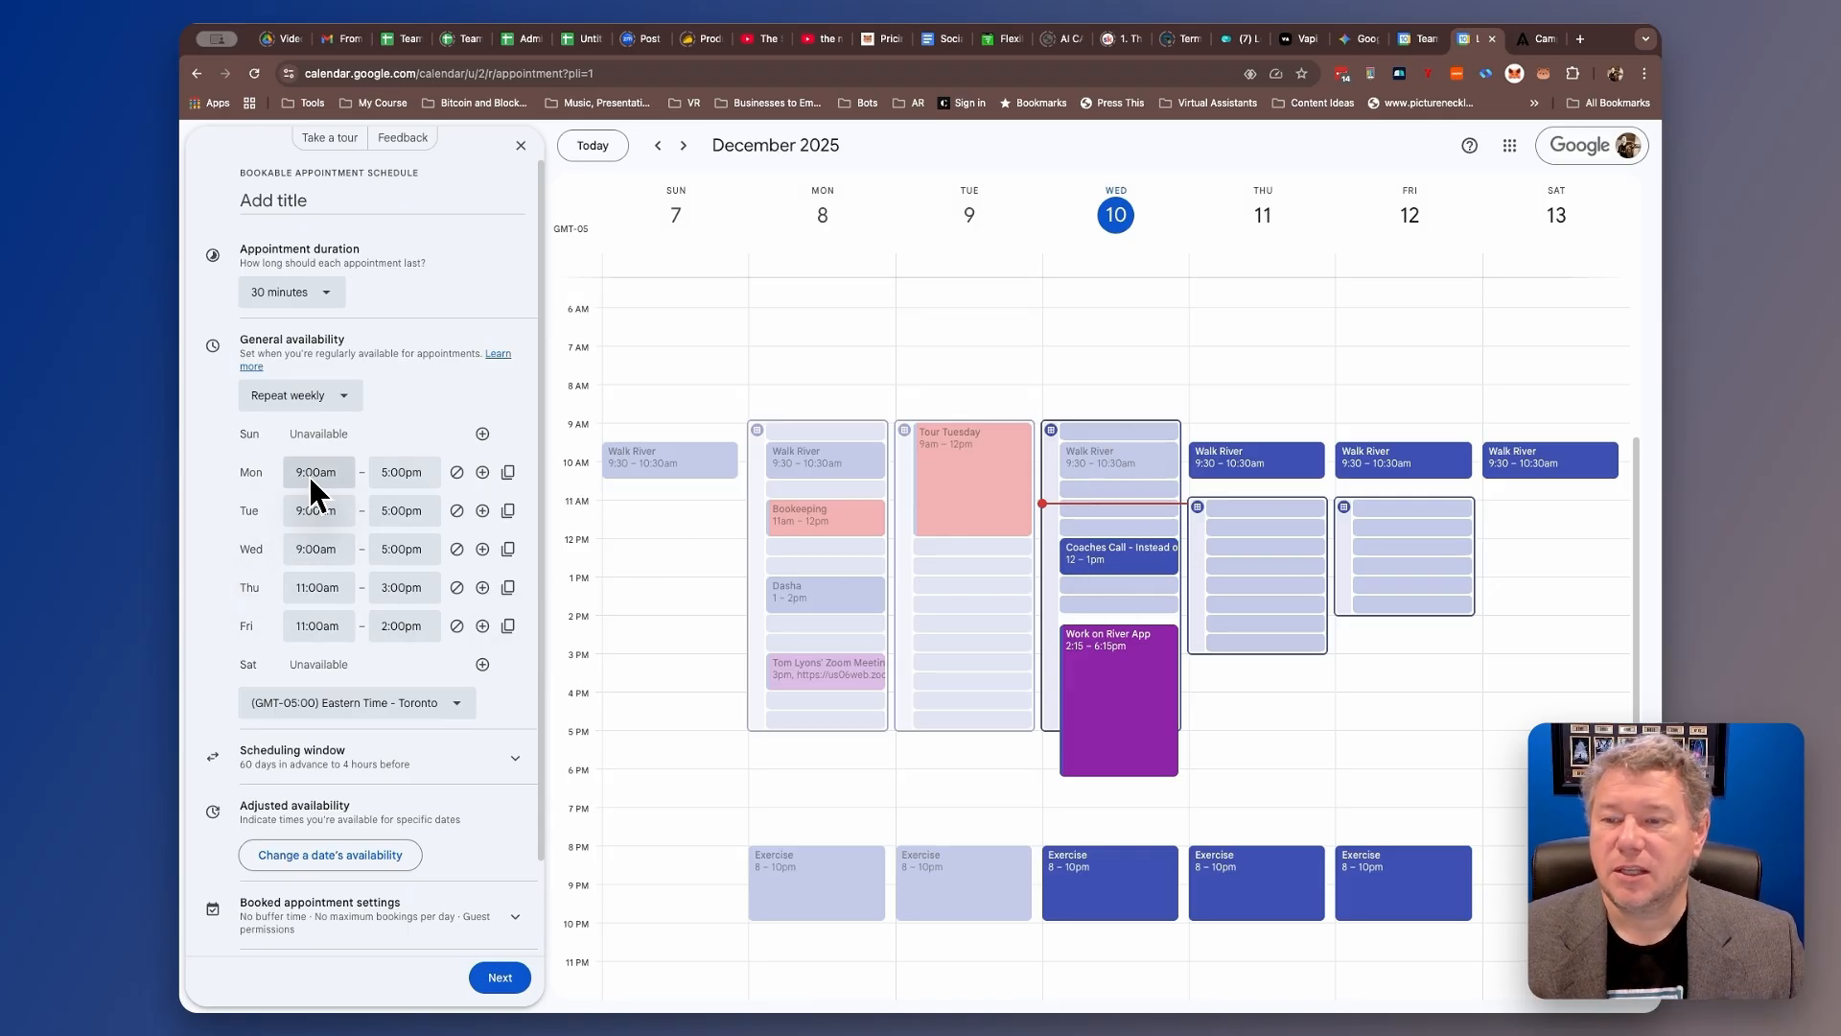
left_click(313, 549)
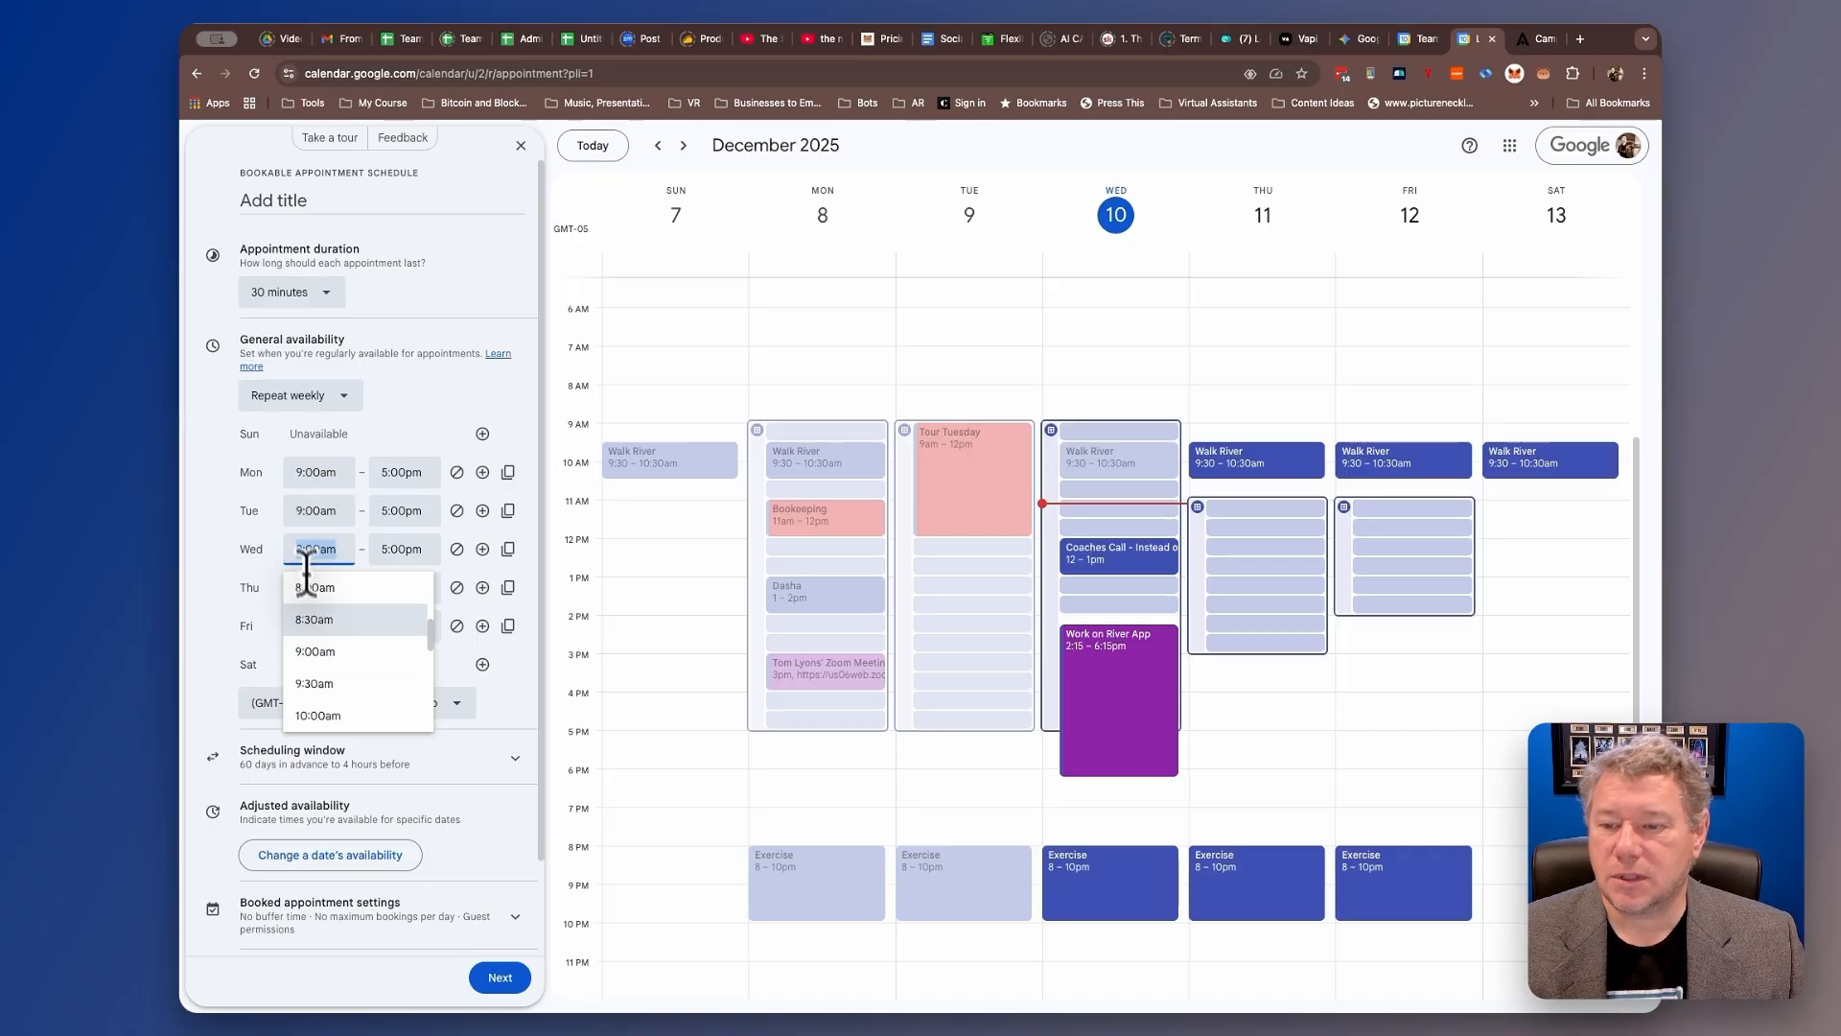
scroll(343, 714, "down", 1)
left_click(340, 709)
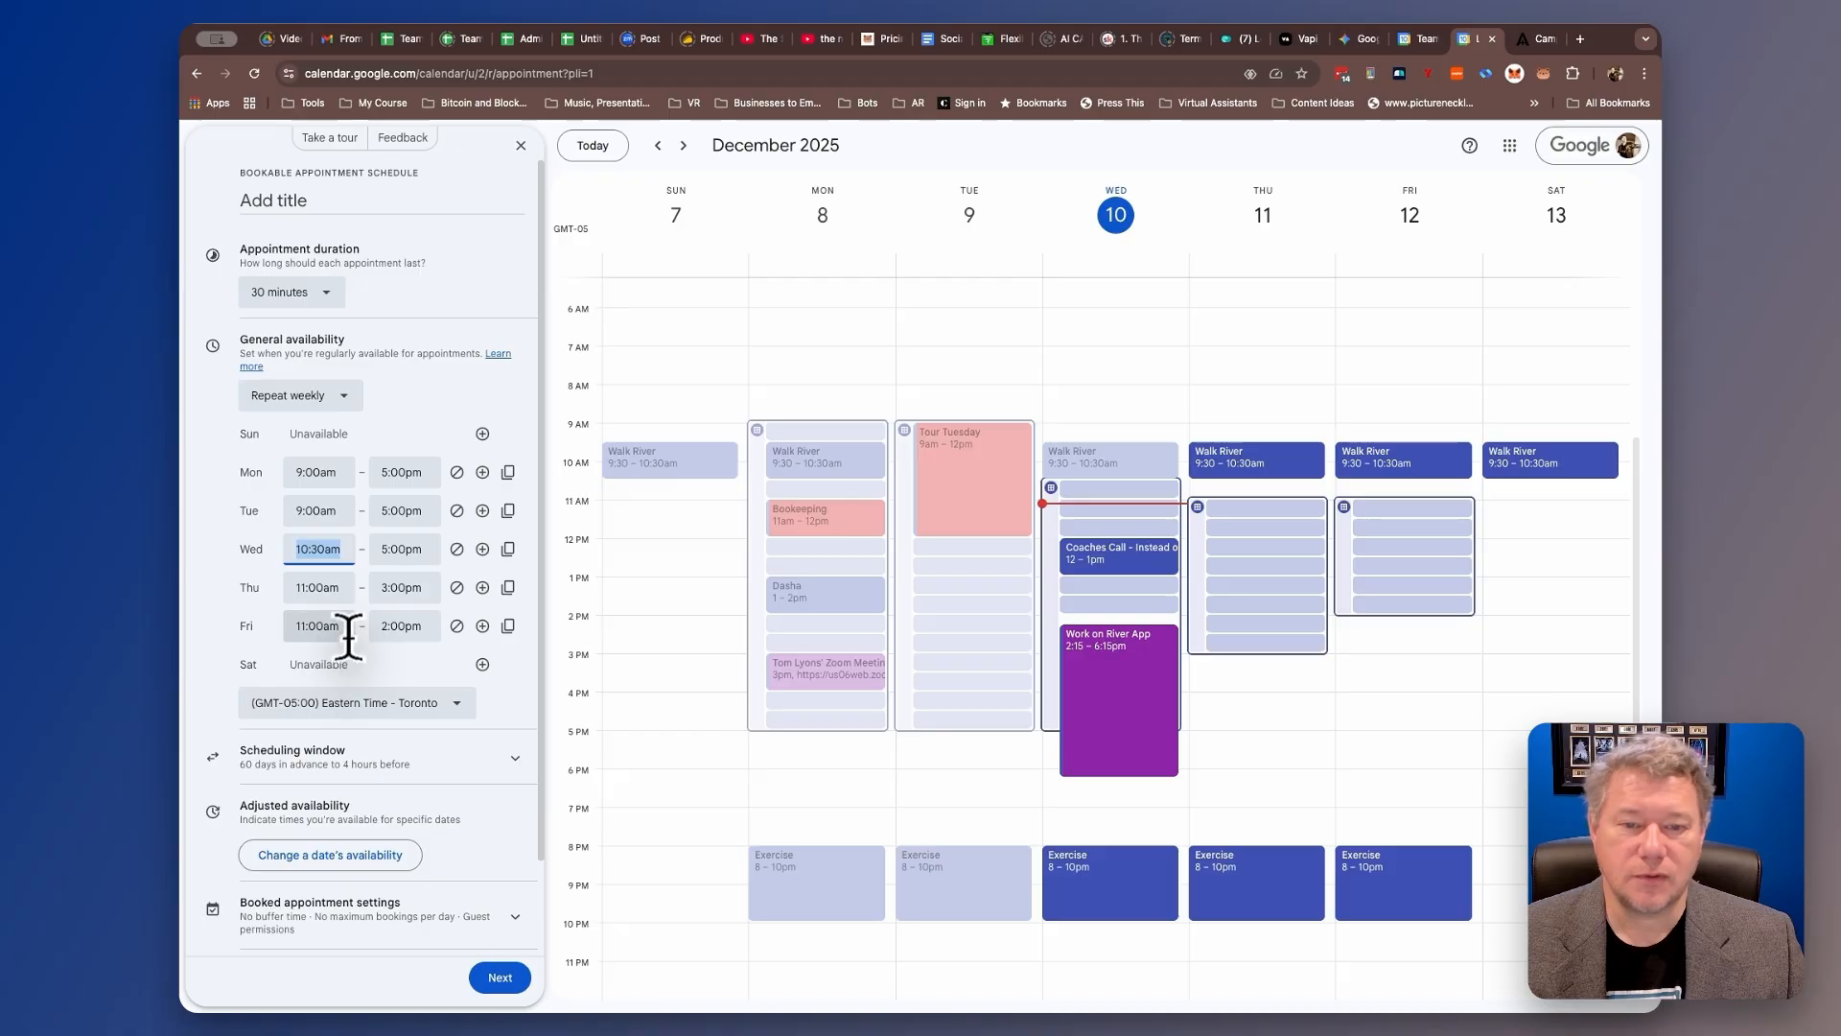
left_click(392, 549)
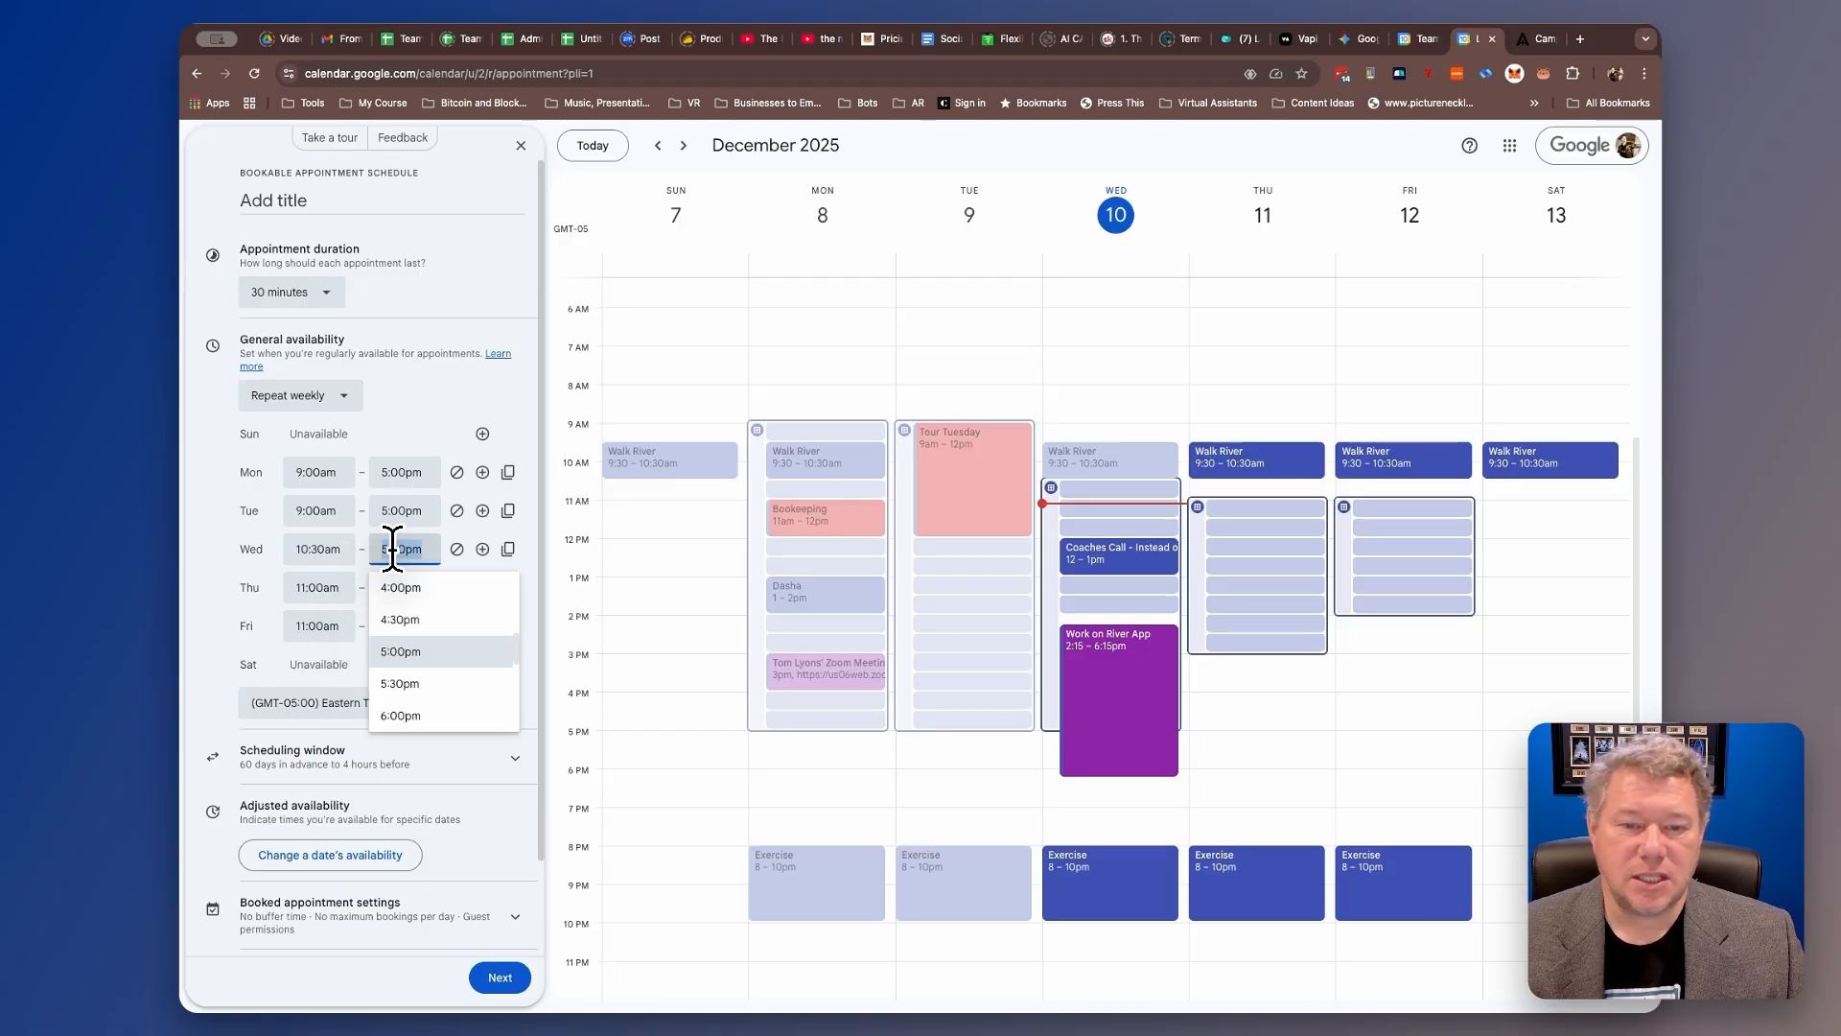
scroll(427, 710, "up", 5)
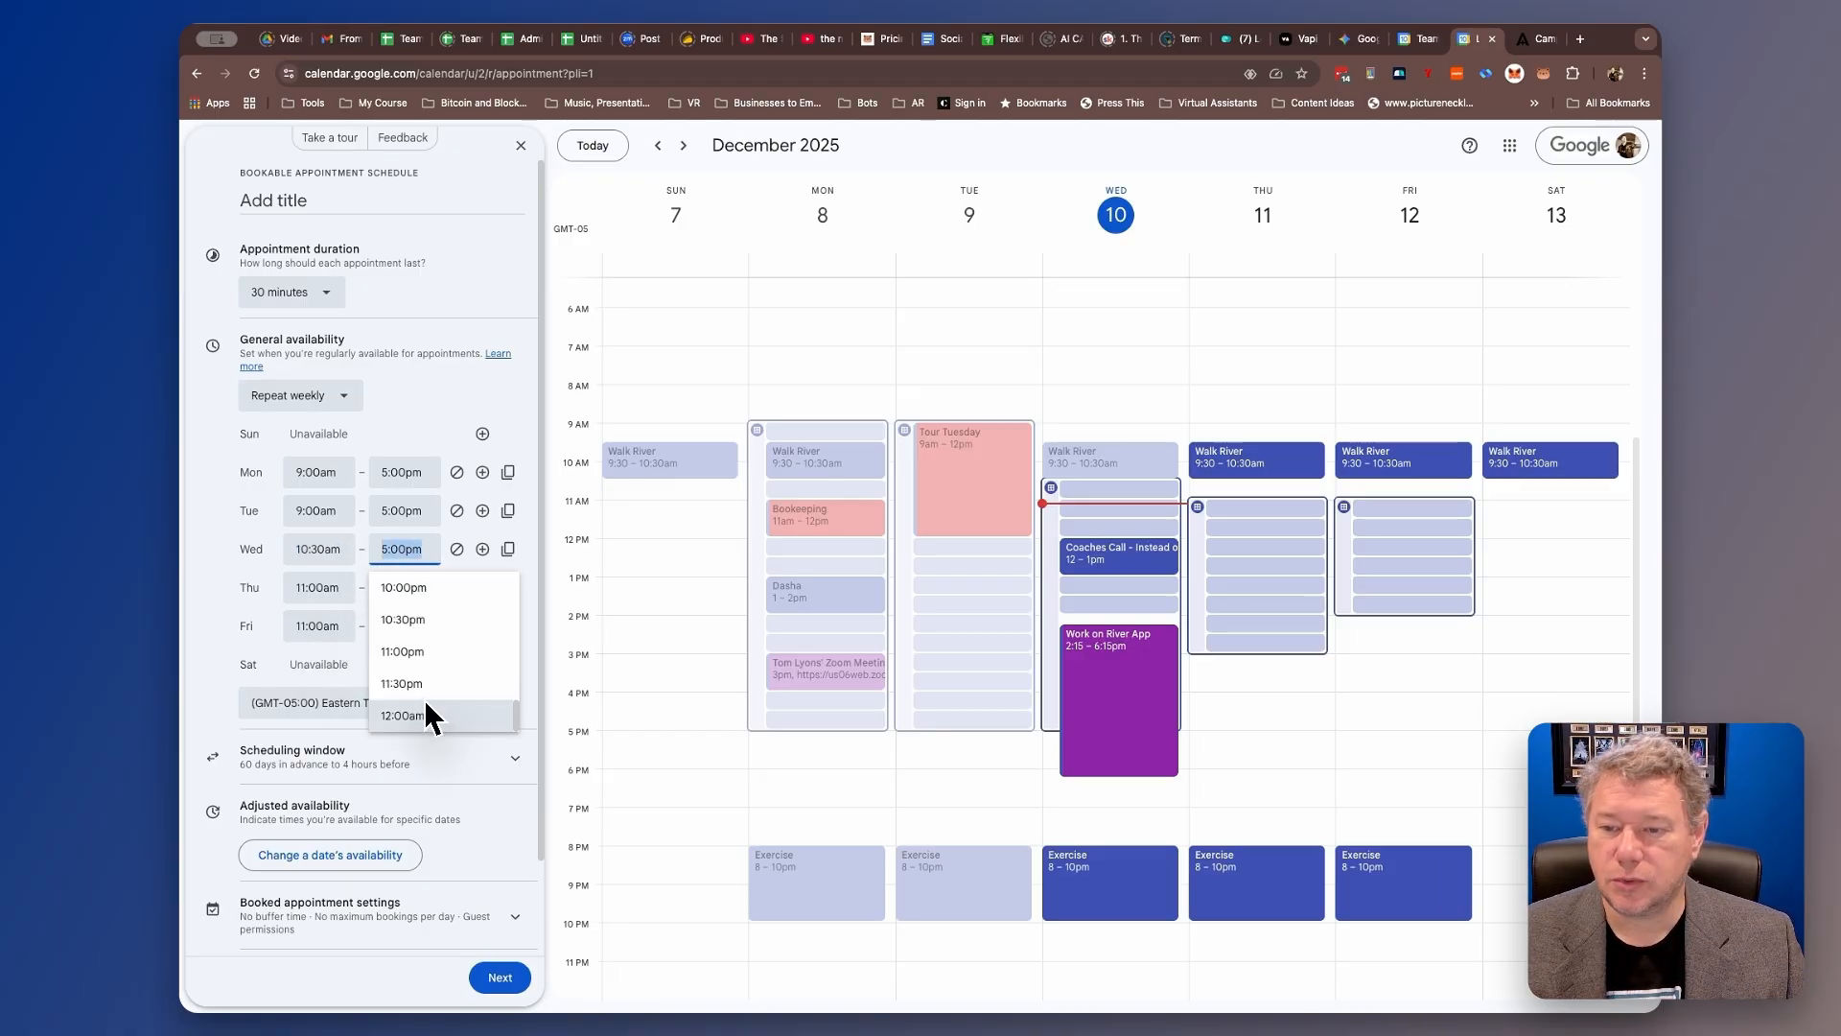
left_click(427, 708)
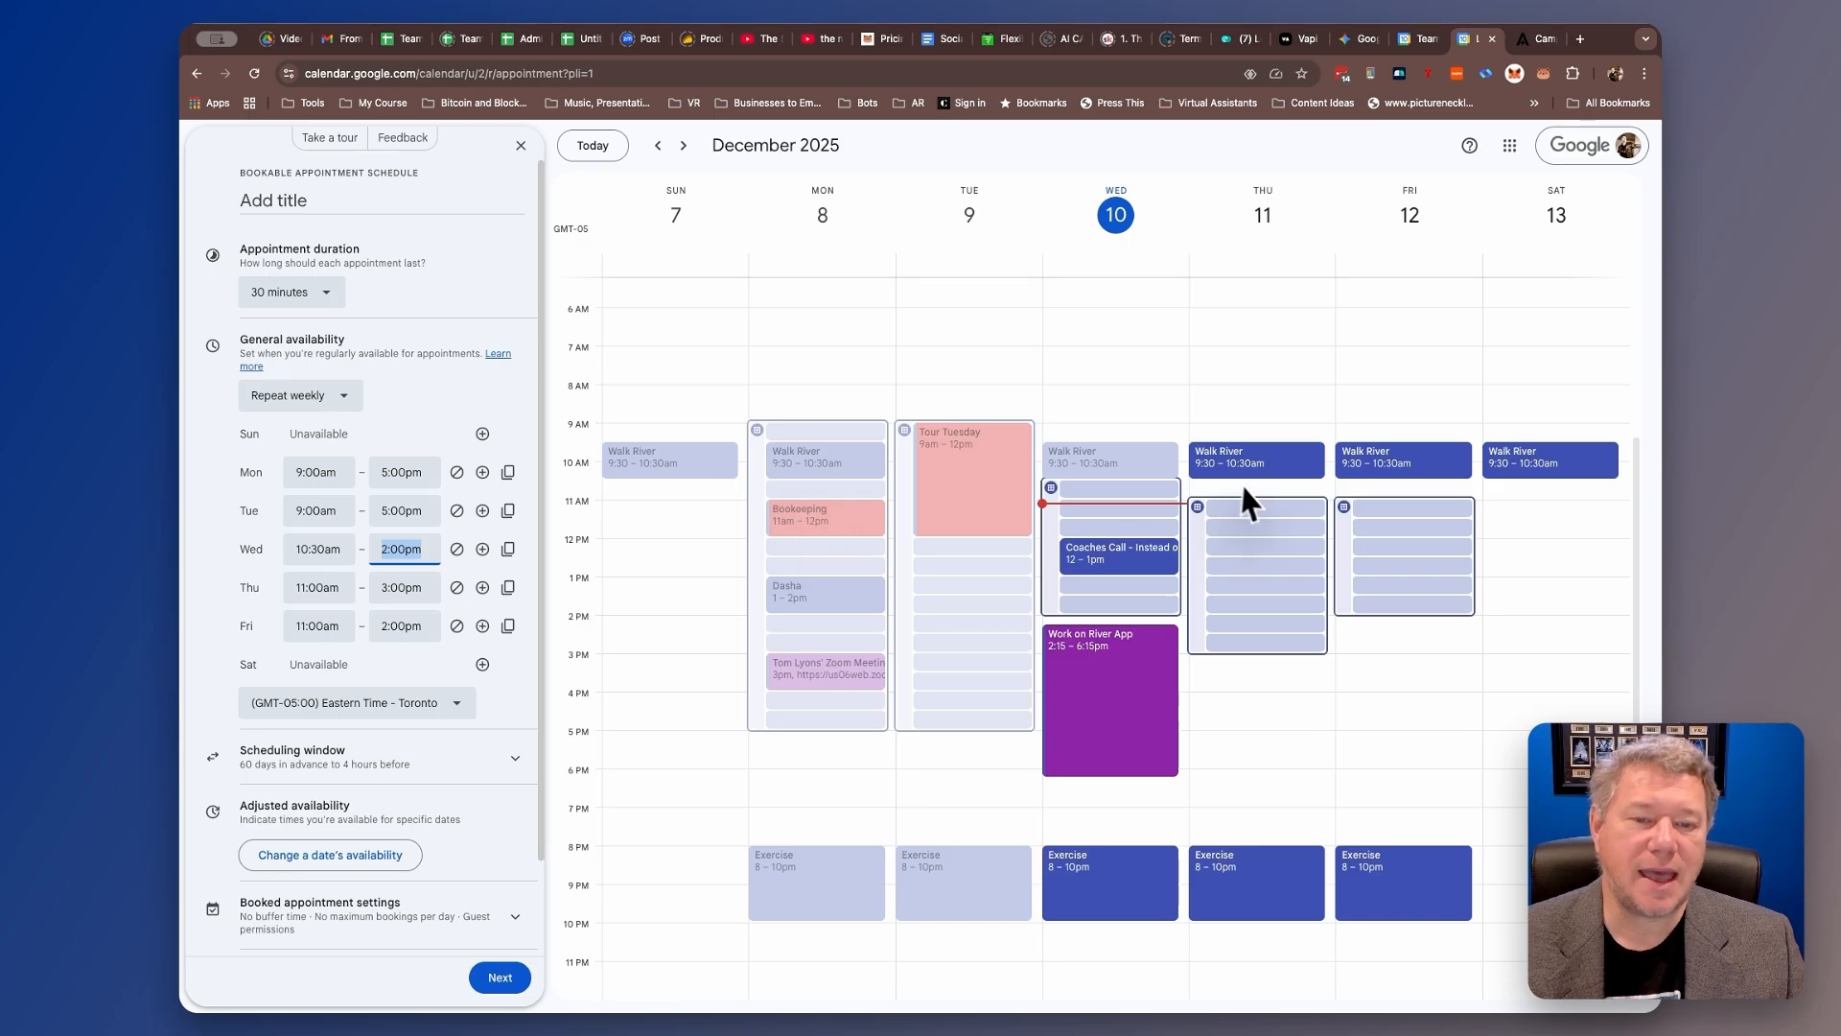
Make Tuesday unavailable and set Monday's general availability from 10:30am to 11:00am.
mouse_move(1141, 724)
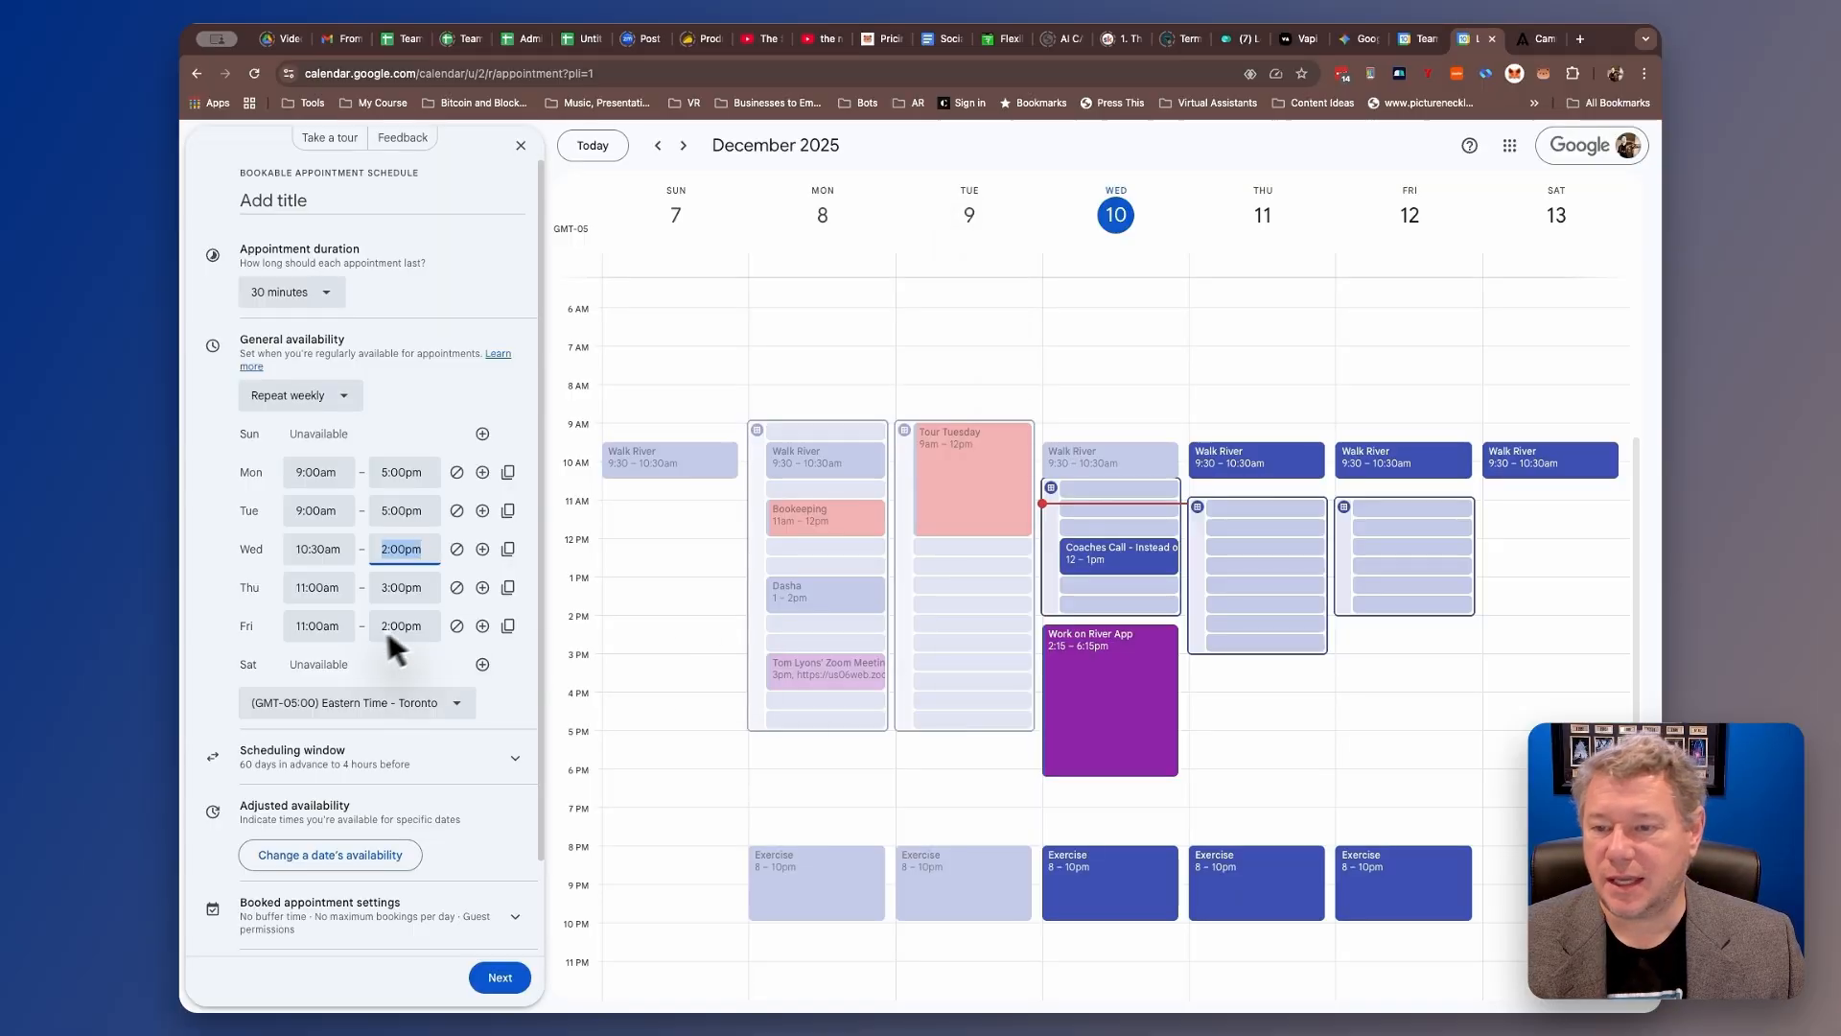
left_click(457, 510)
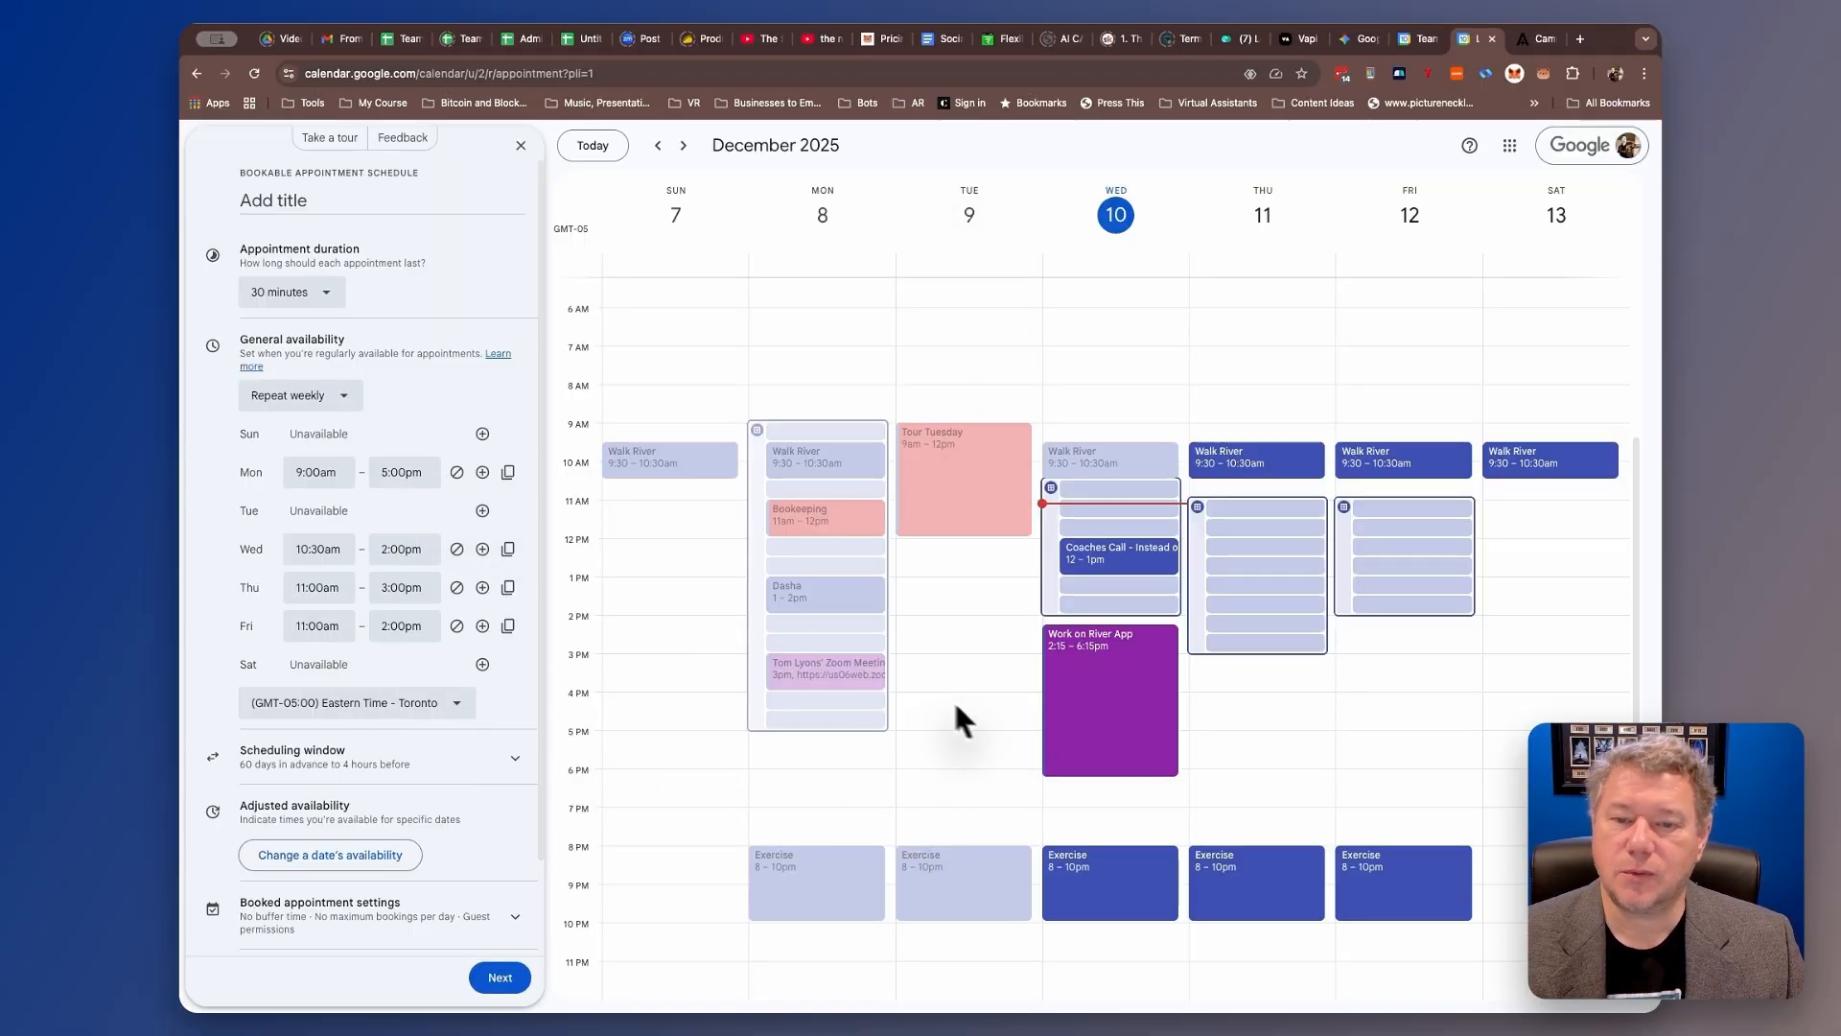
left_click(300, 472)
left_click(316, 628)
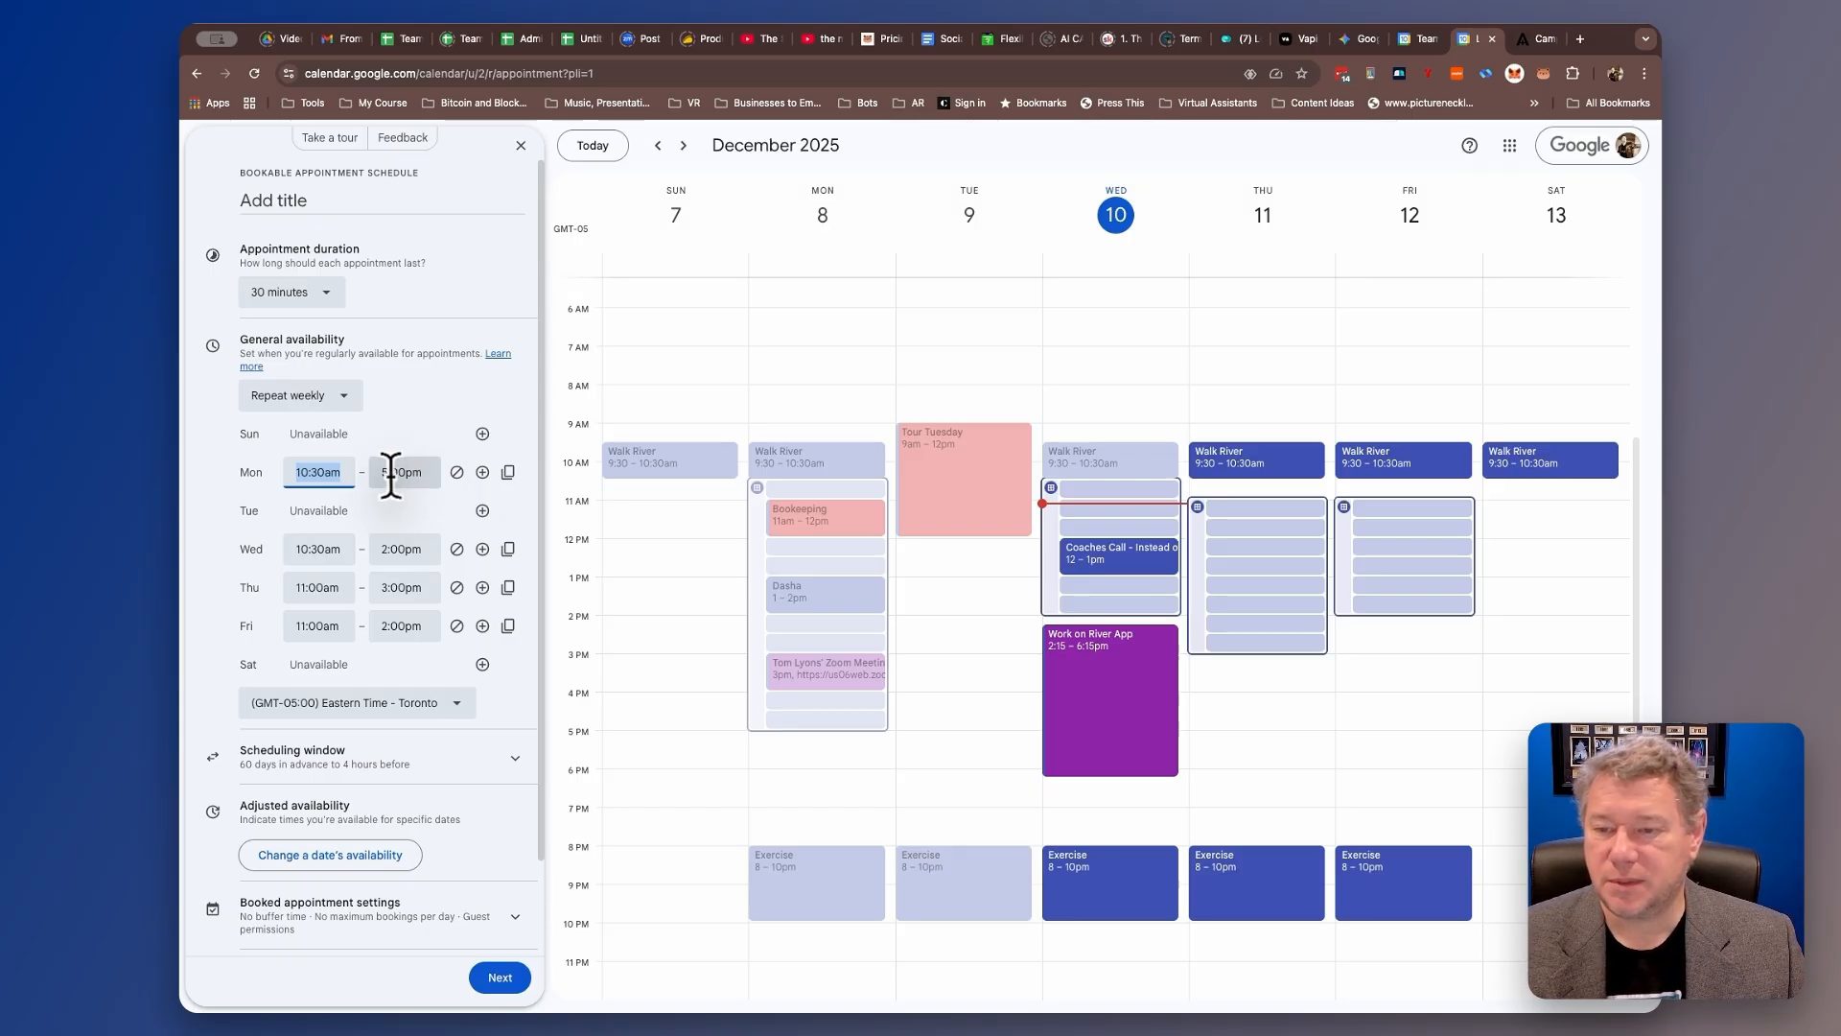
left_click(383, 472)
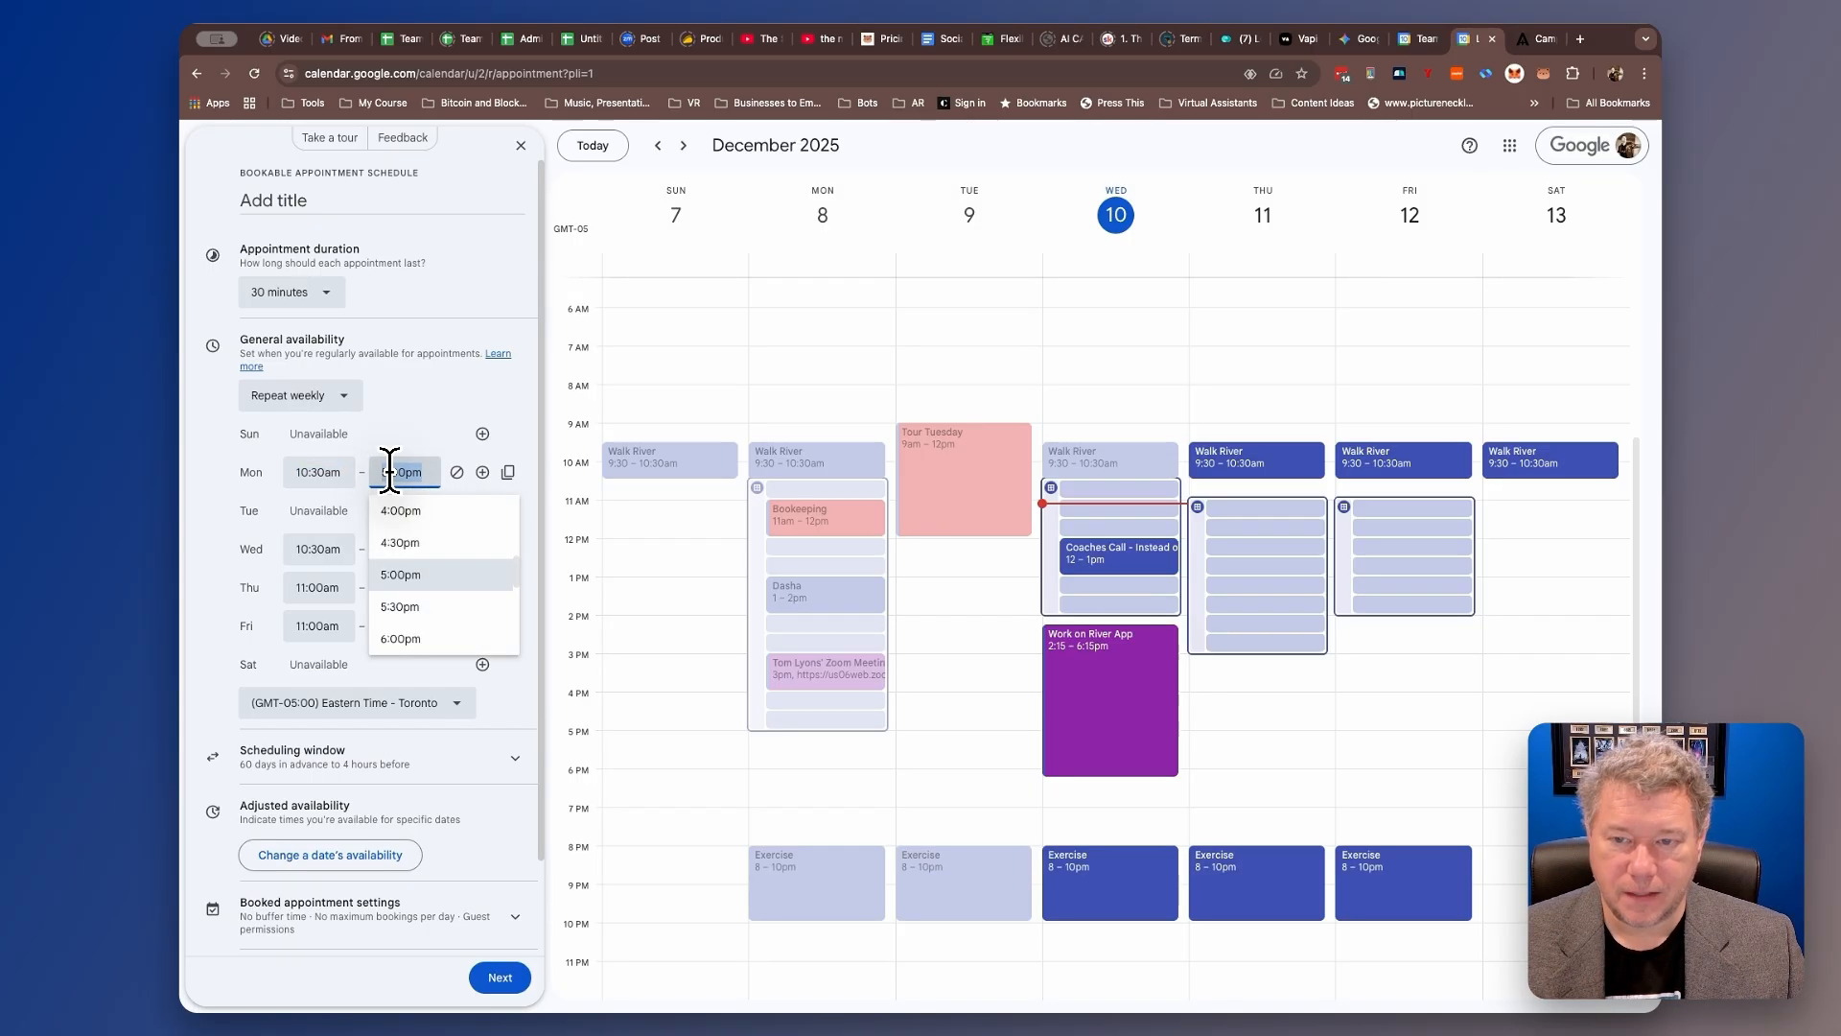
scroll(394, 514, "down", 2)
scroll(407, 575, "up", 8)
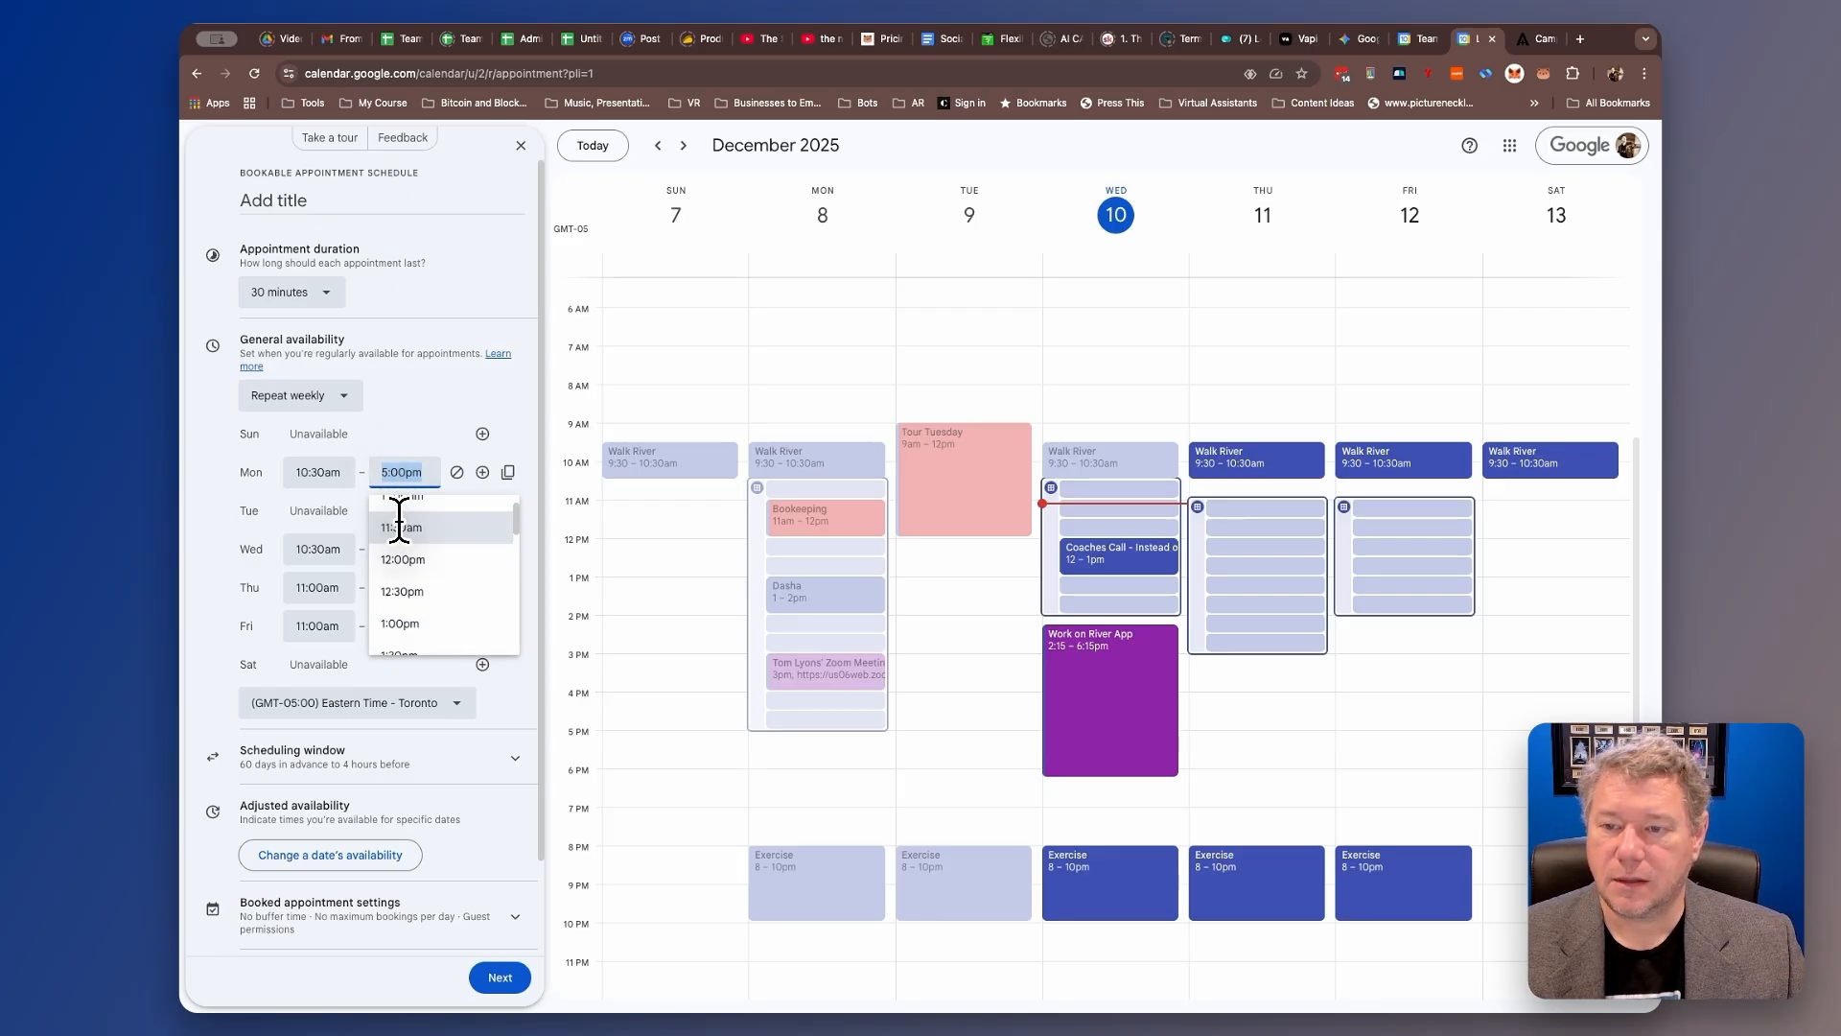
left_click(395, 504)
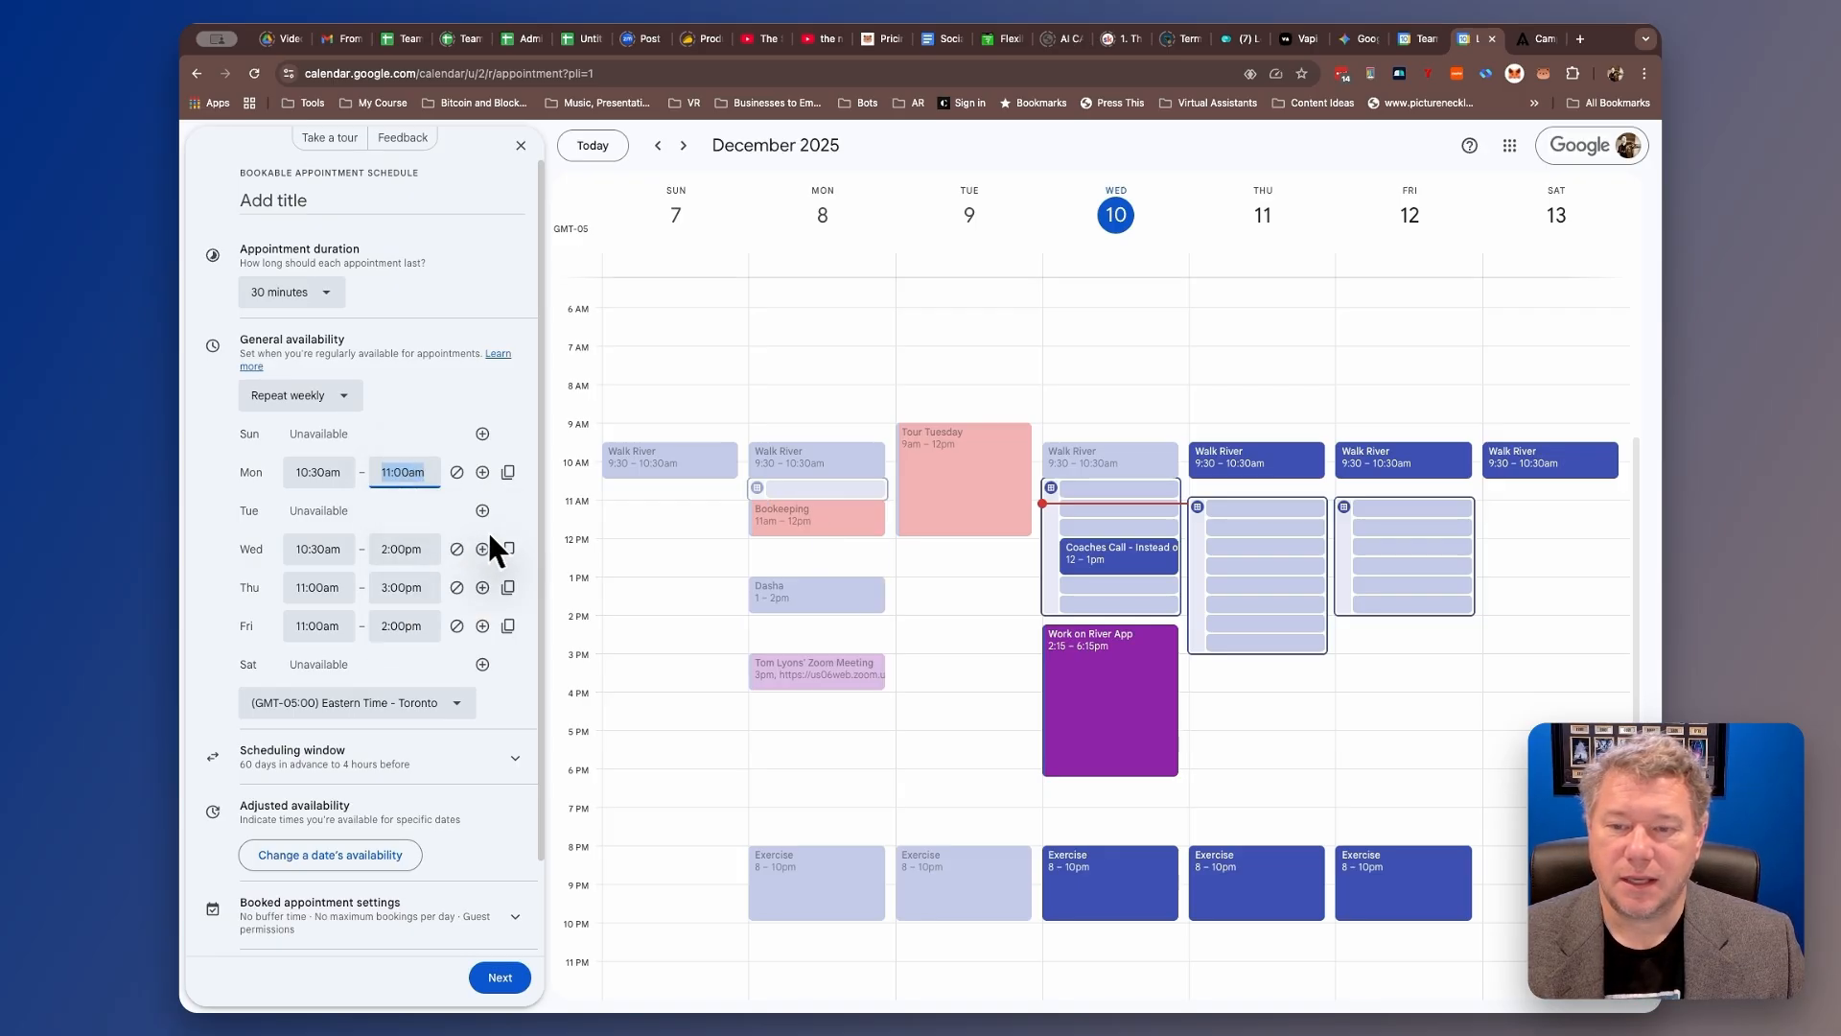
Add a second Monday availability period from 12:00pm to 5:00pm.
left_click(483, 472)
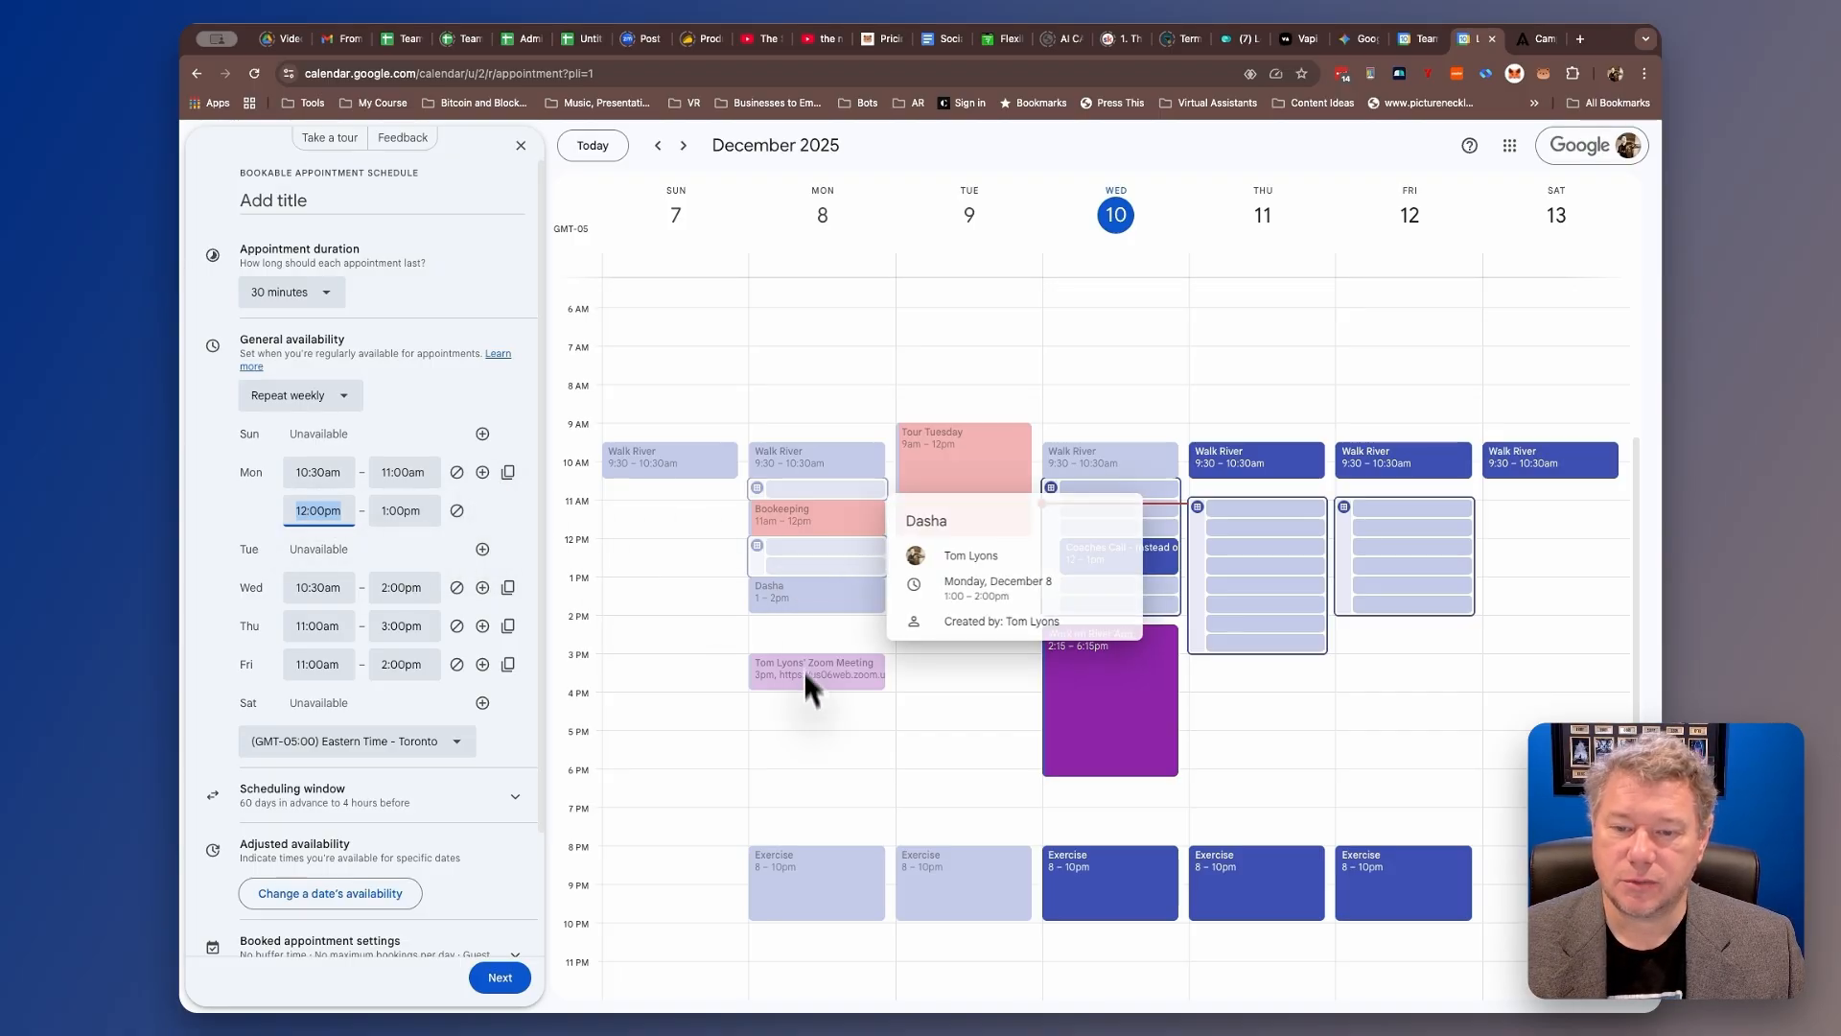
left_click(390, 509)
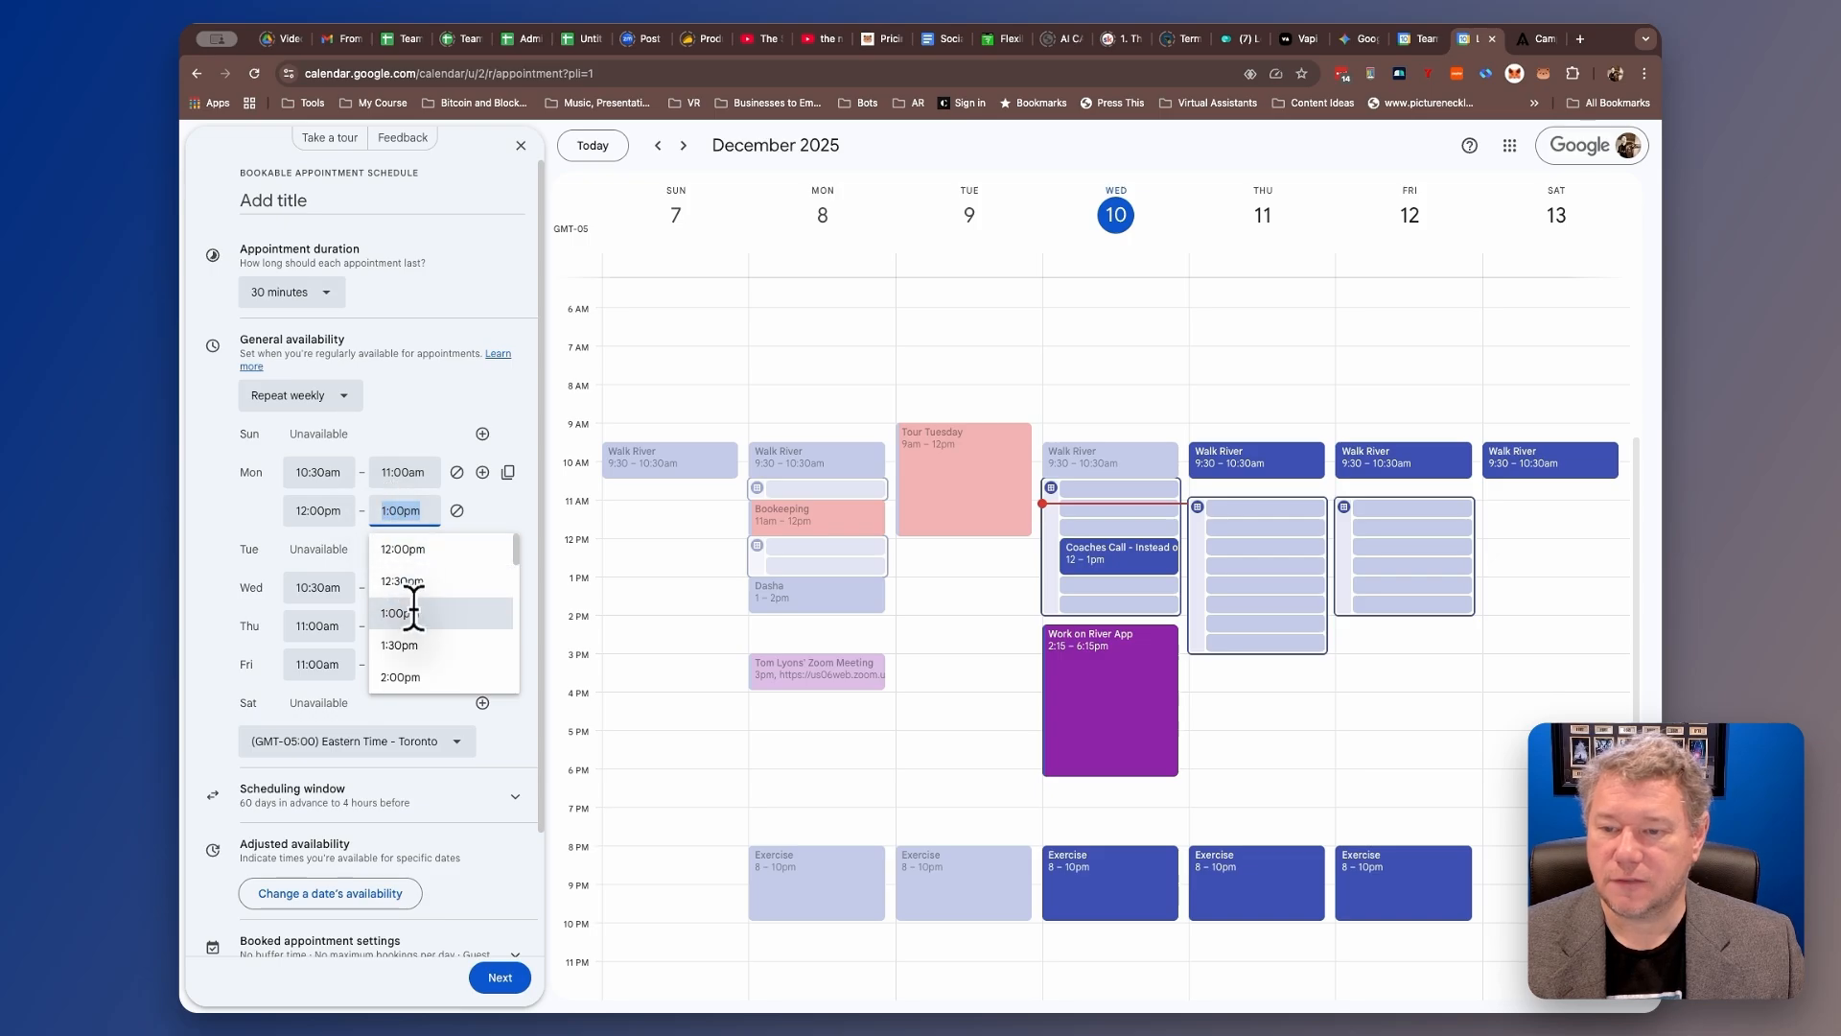
scroll(412, 614, "down", 3)
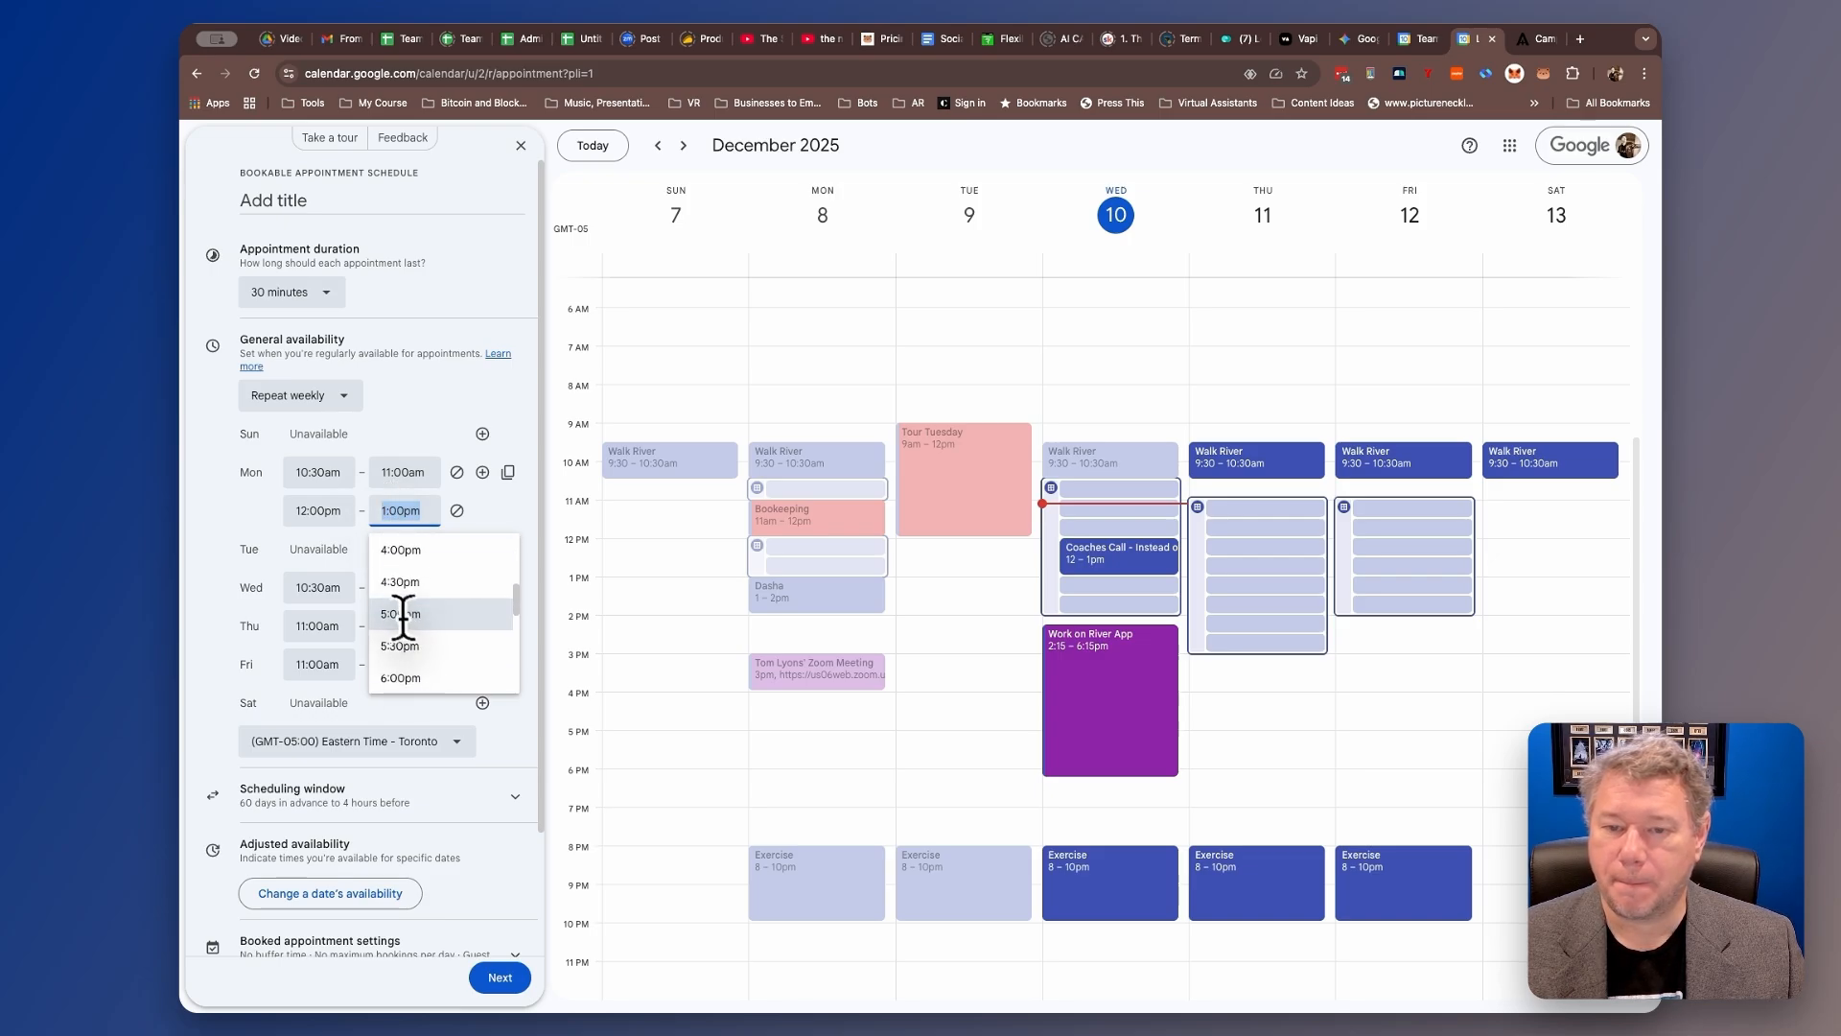
left_click(401, 609)
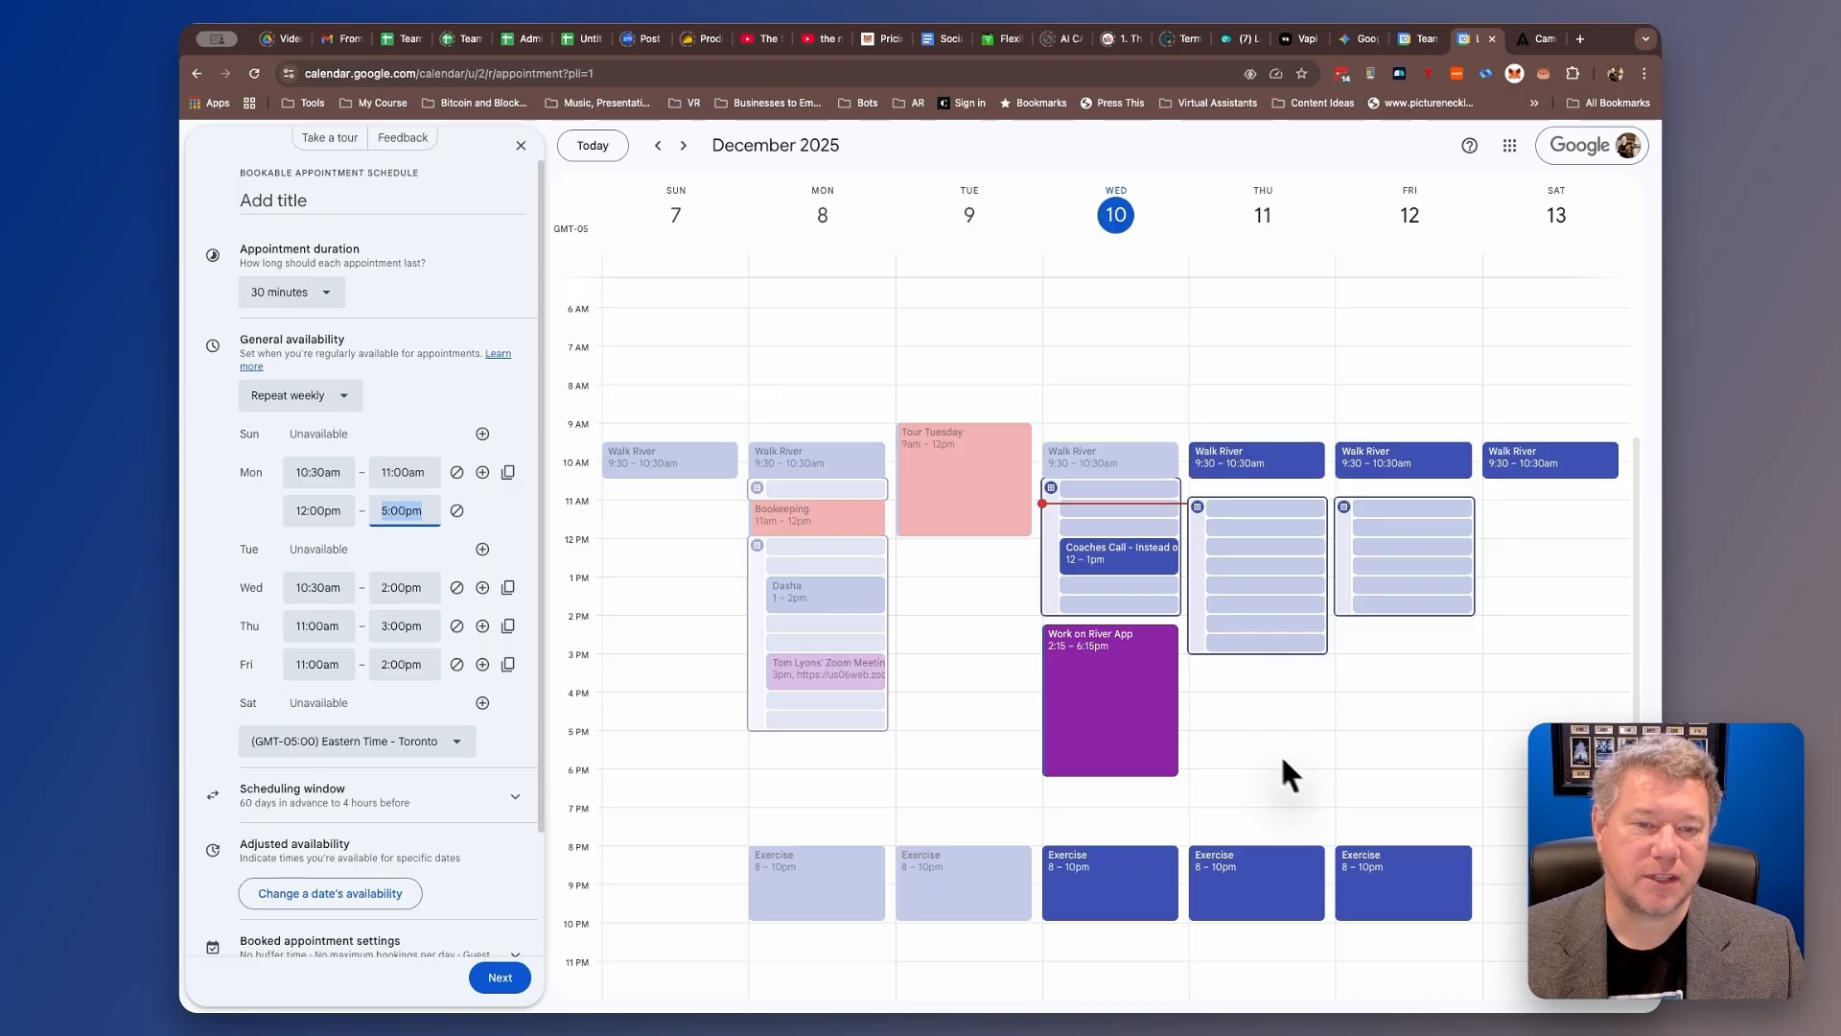
left_click(698, 753)
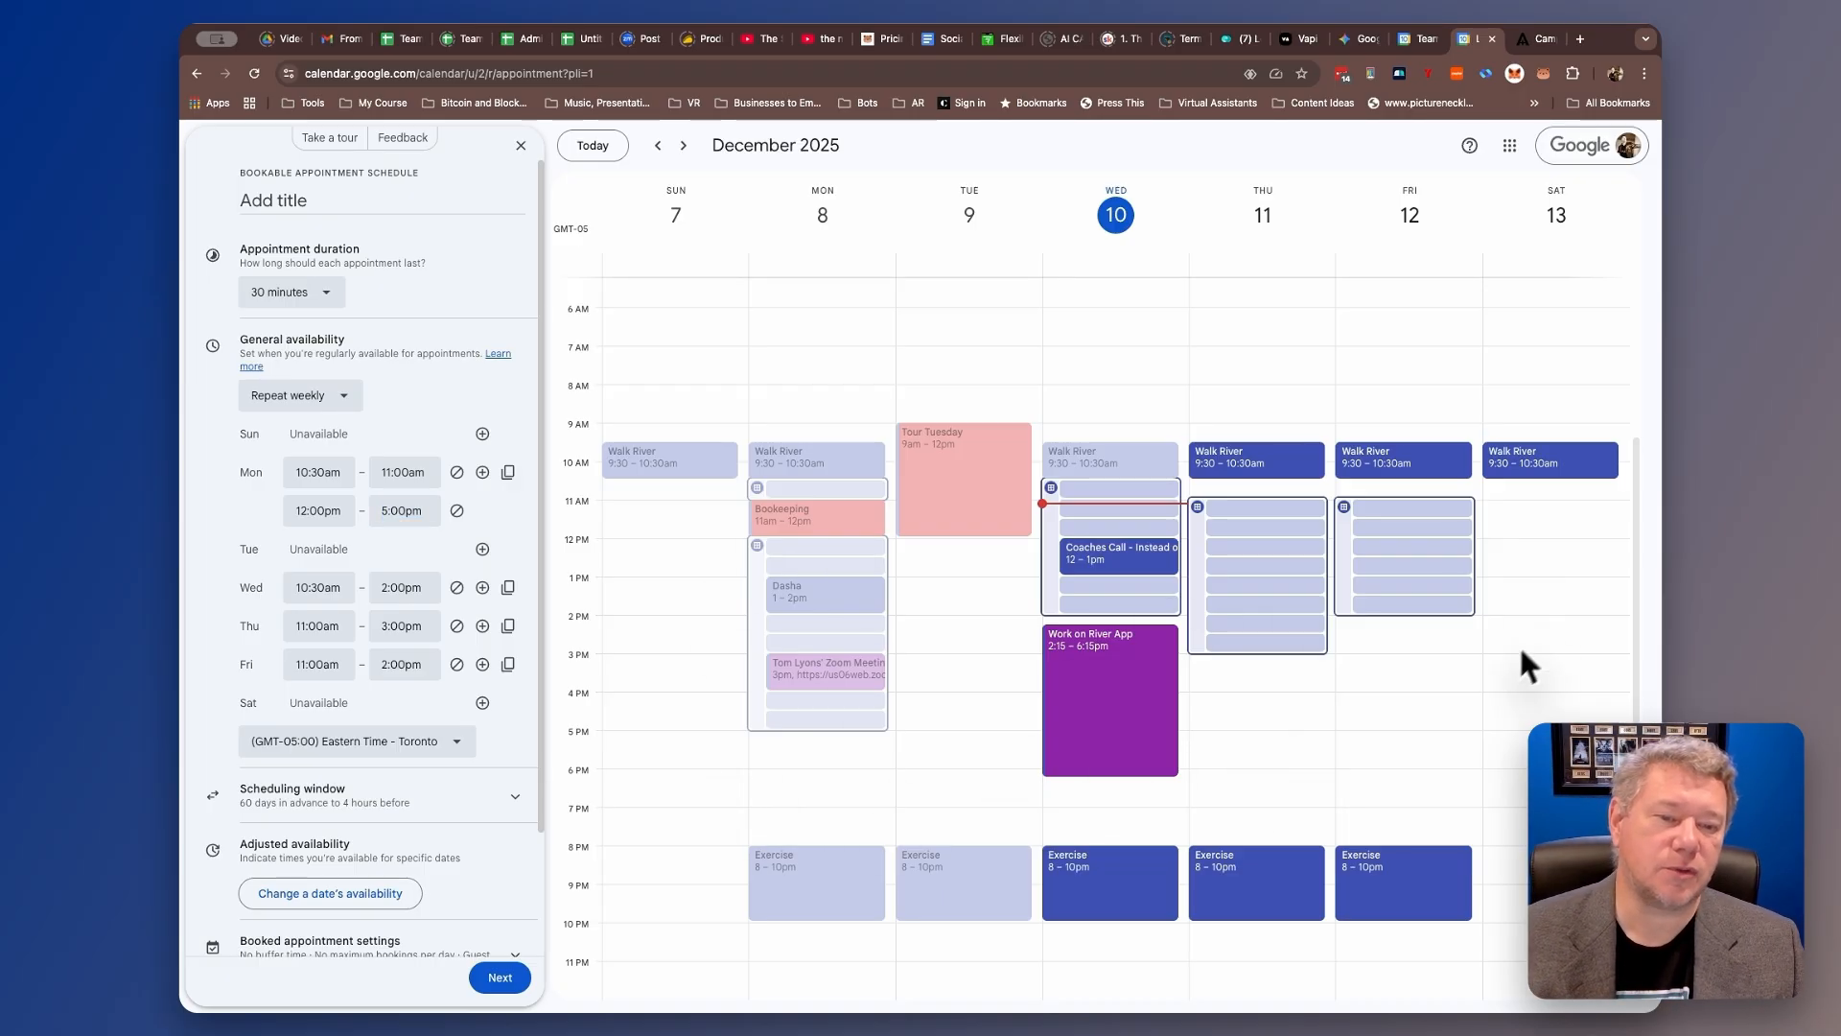
Set the scheduling window's minimum time before an appointment can be booked to 8 hours.
scroll(524, 652, "down", 3)
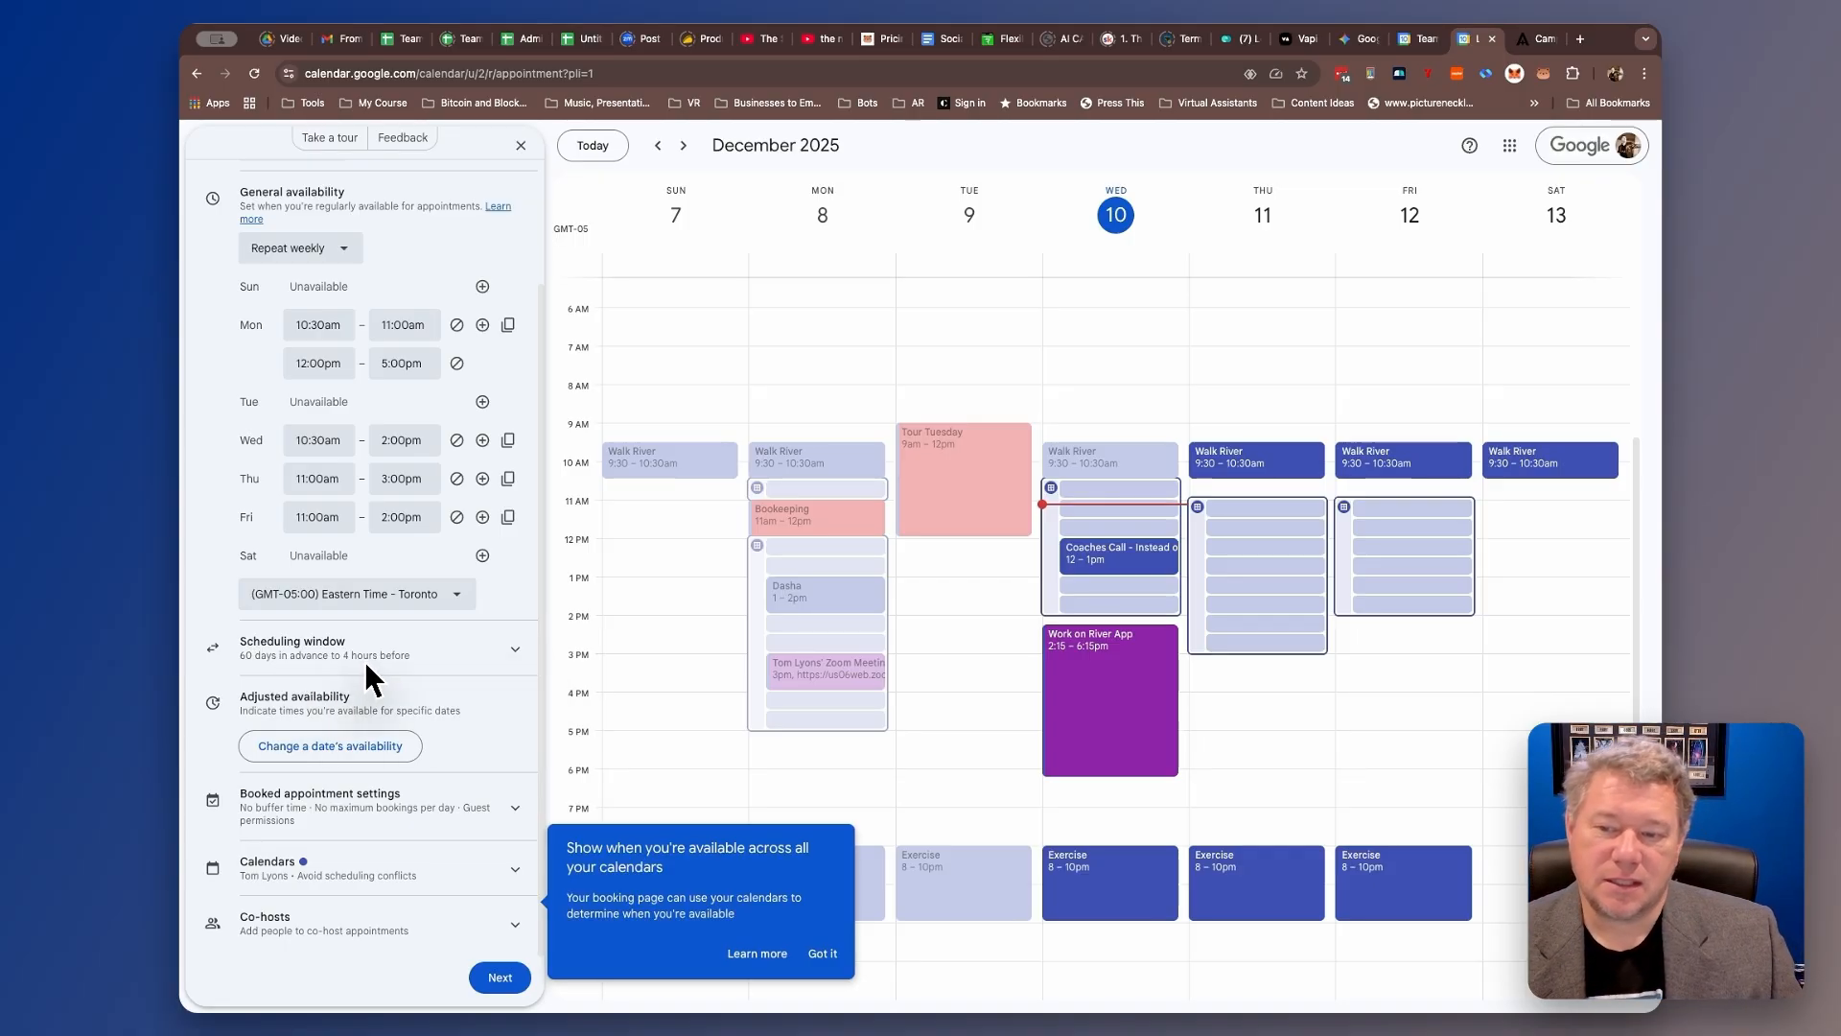
left_click(516, 654)
left_click(516, 654)
scroll(413, 753, "down", 1)
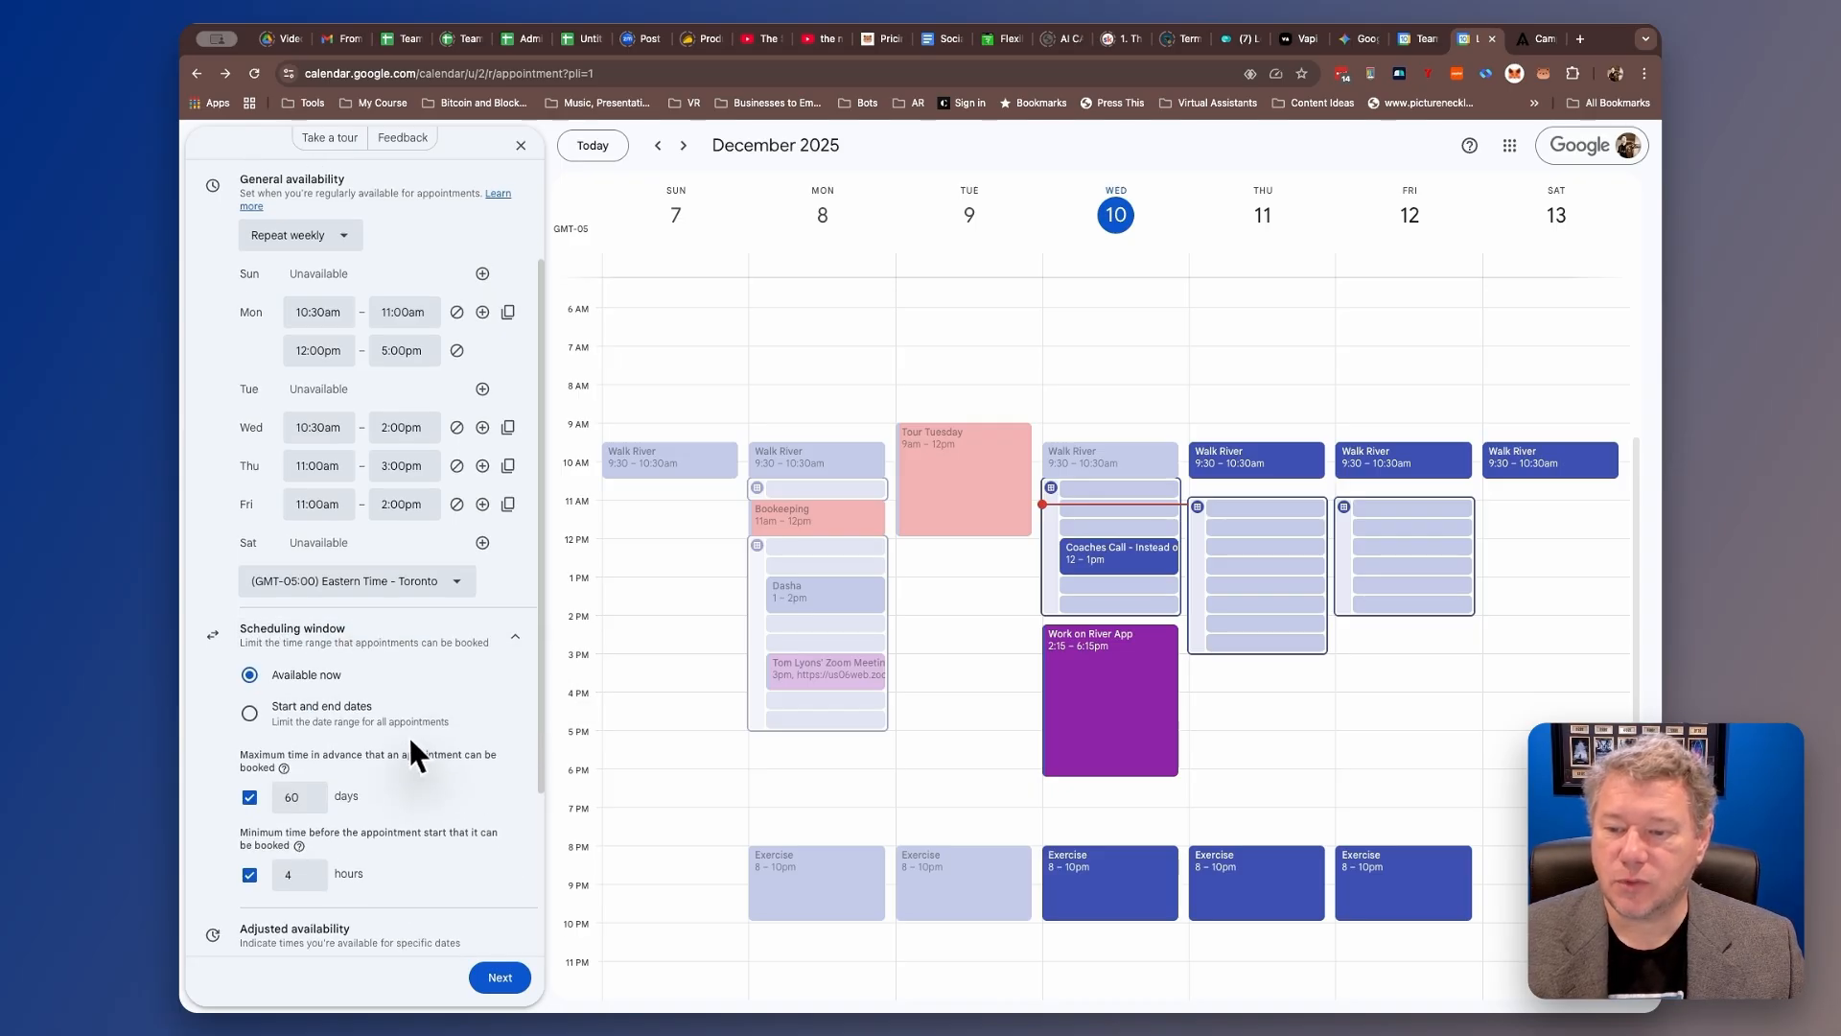
scroll(412, 752, "down", 3)
double_click(284, 731)
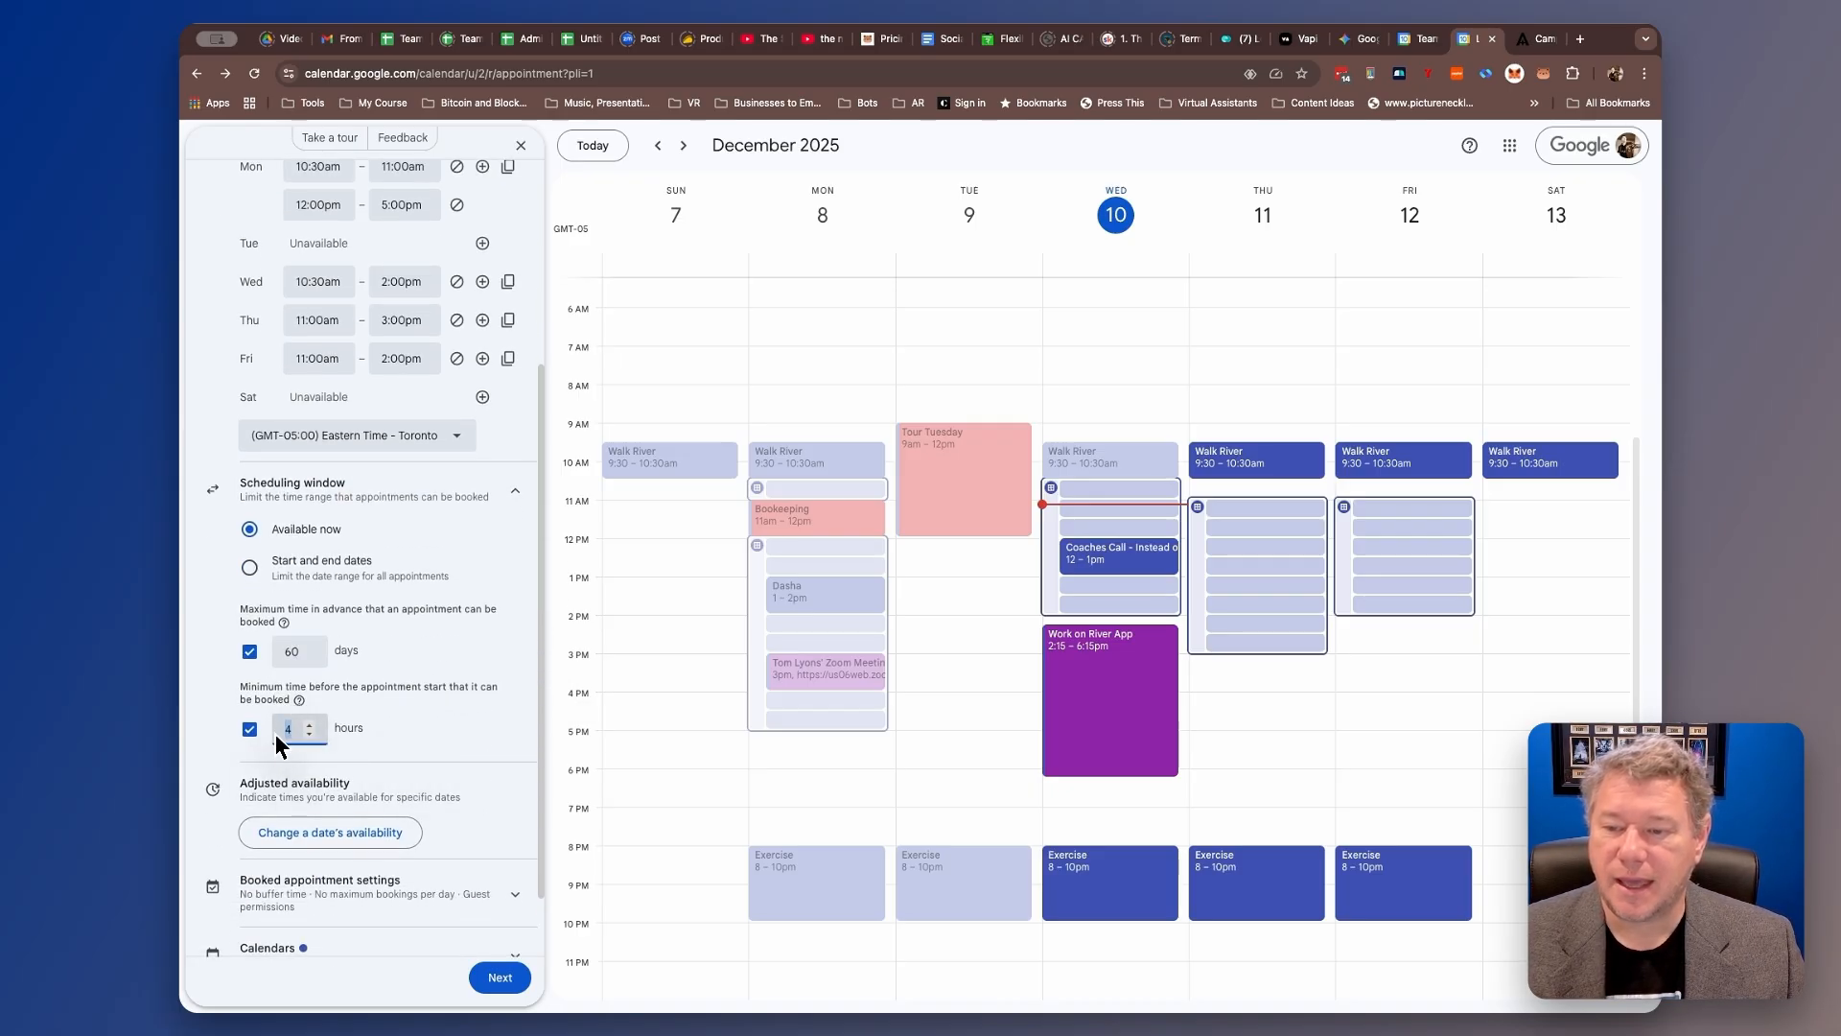
type("8")
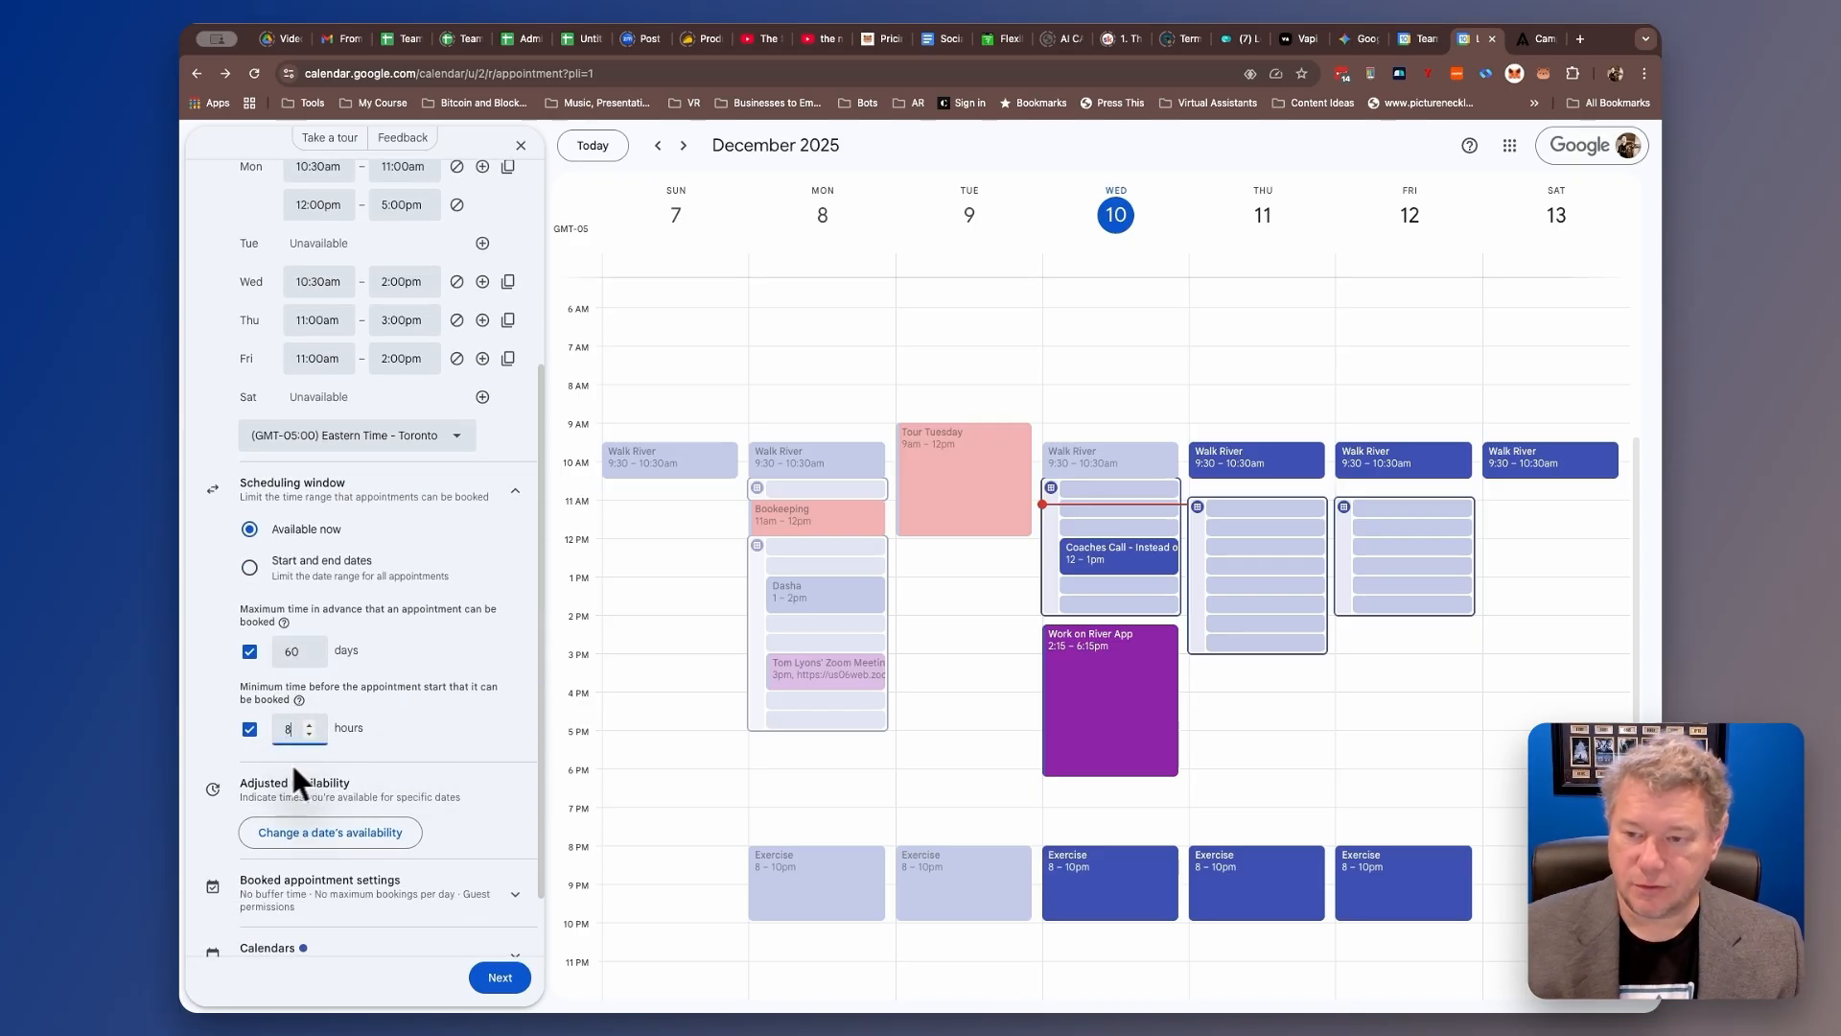
left_click(465, 743)
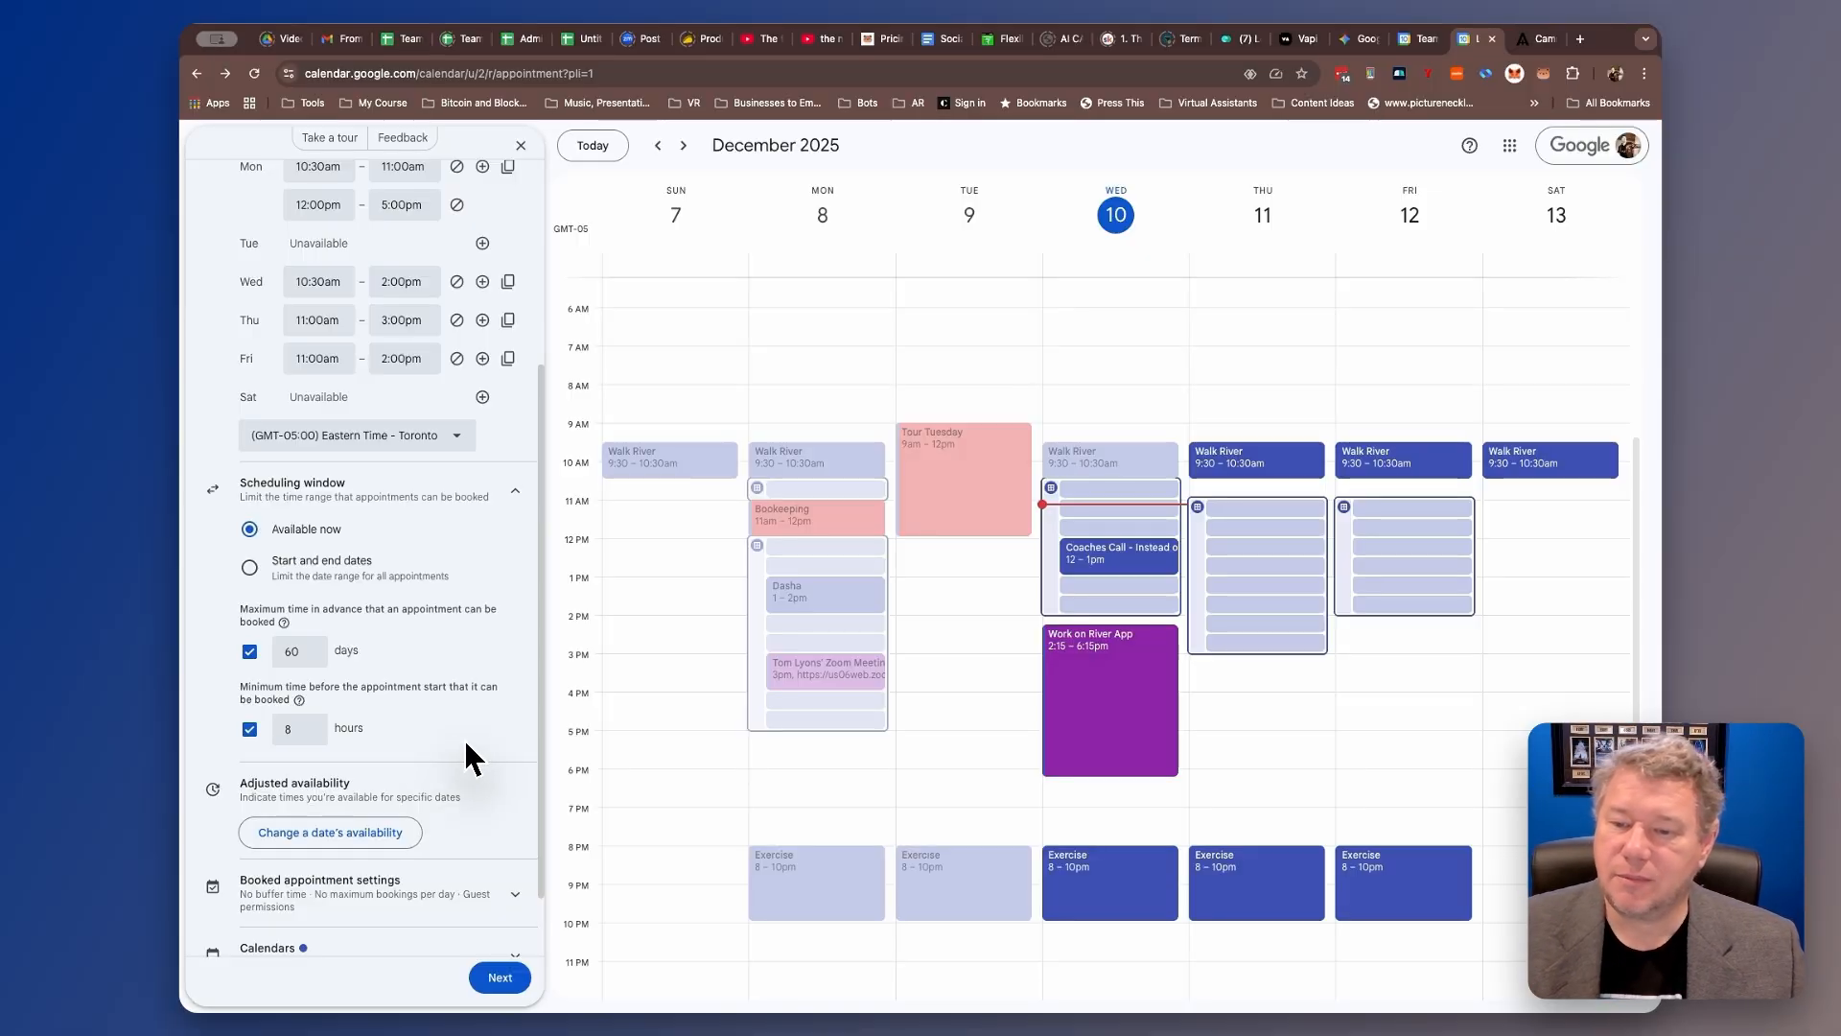
Review the booked appointment settings for buffer time, maximum bookings per day and guest permissions.
scroll(389, 677, "down", 2)
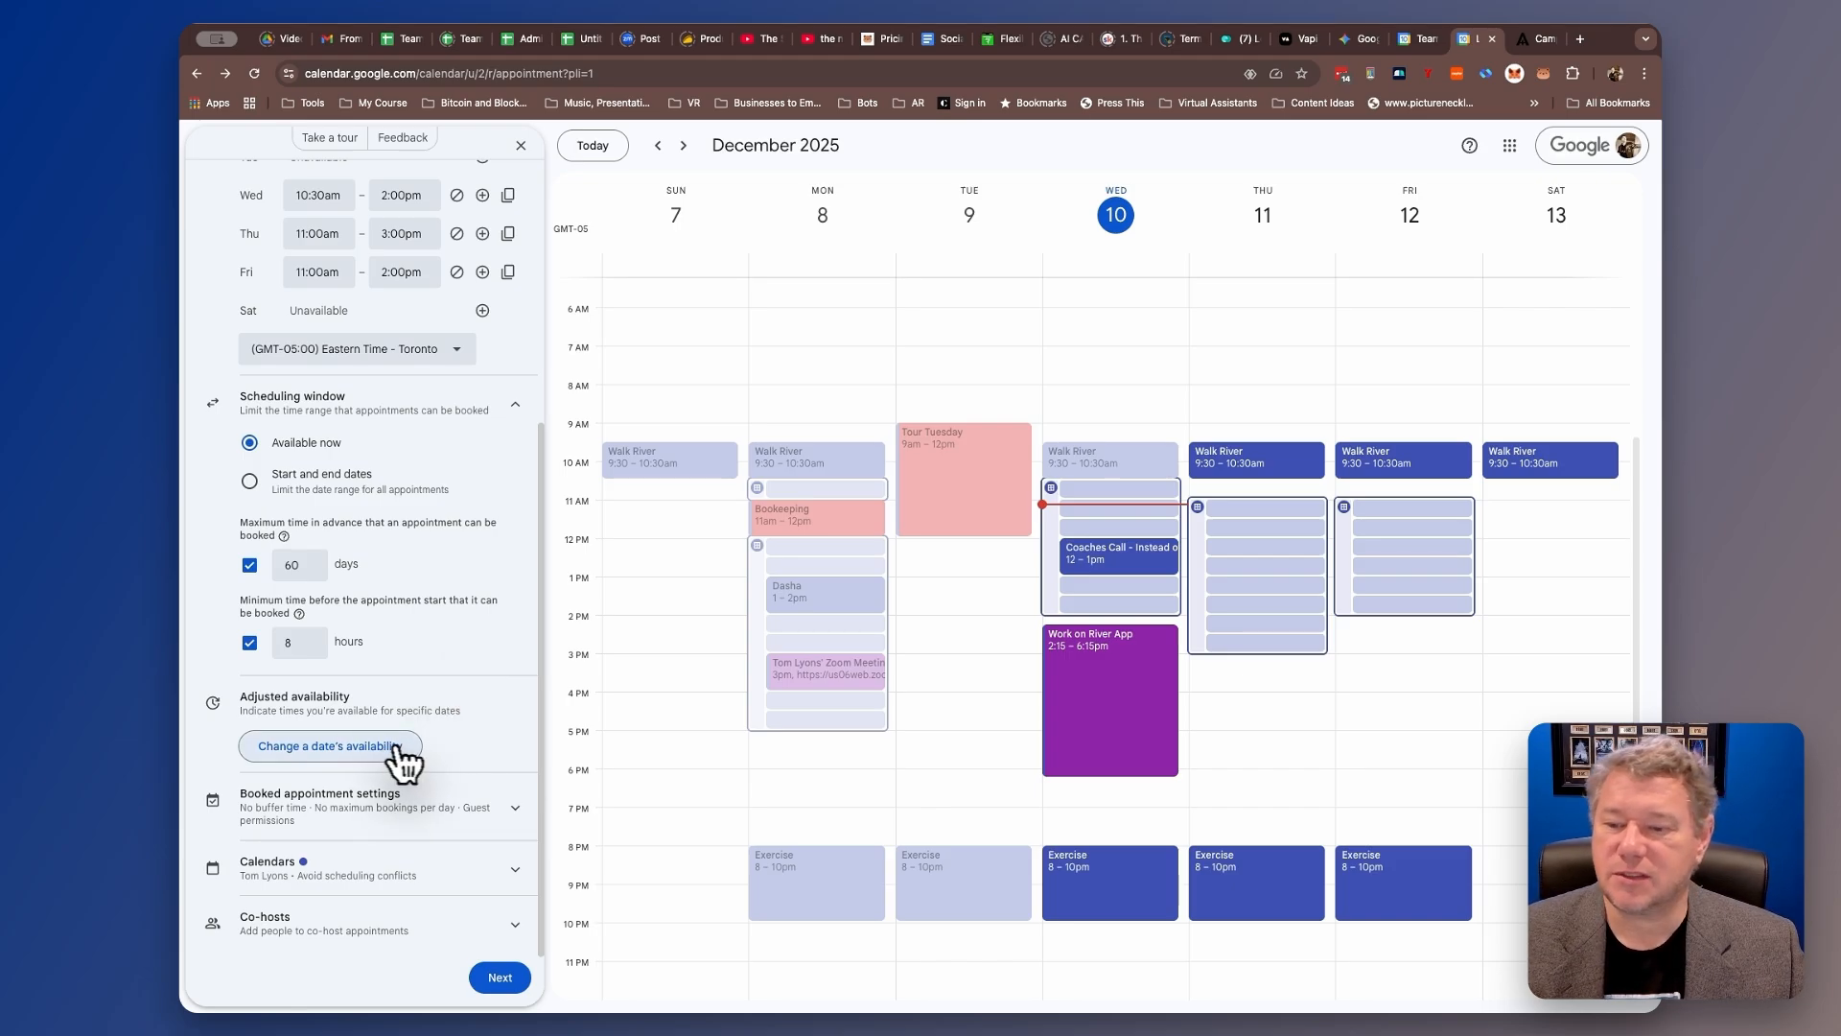
left_click(491, 811)
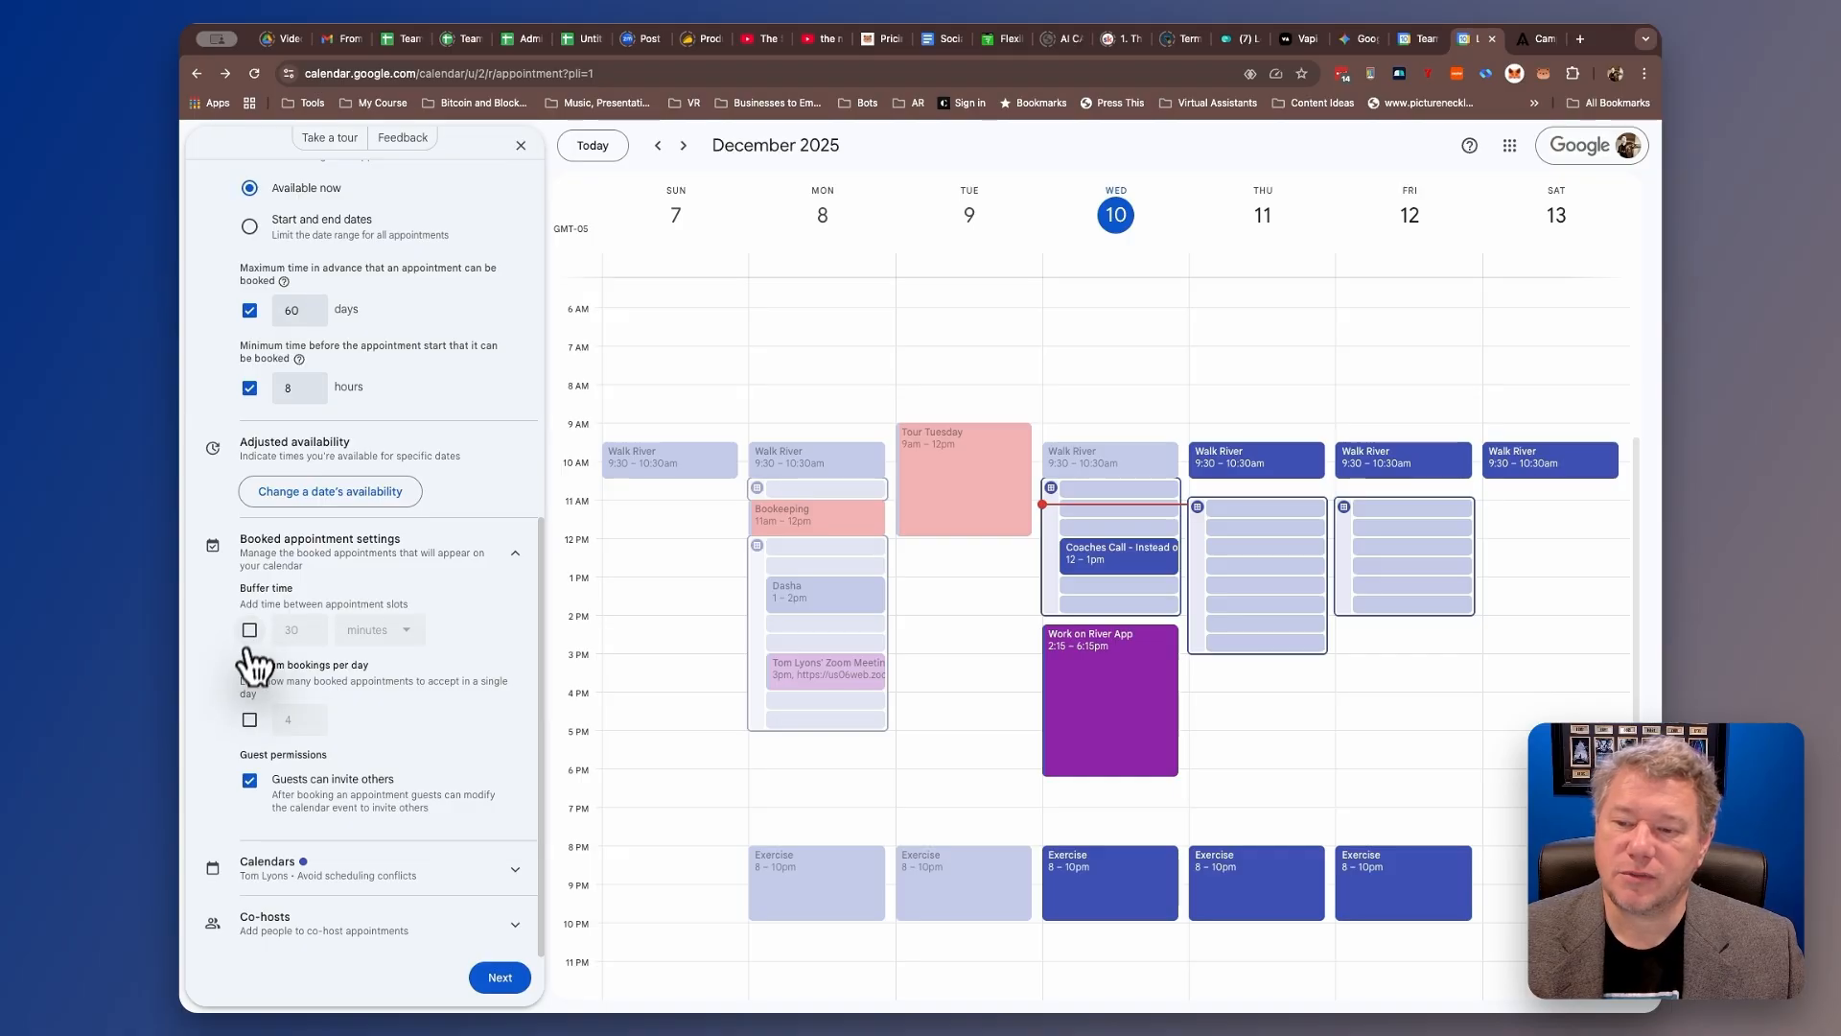
left_click_drag(237, 664, 332, 663)
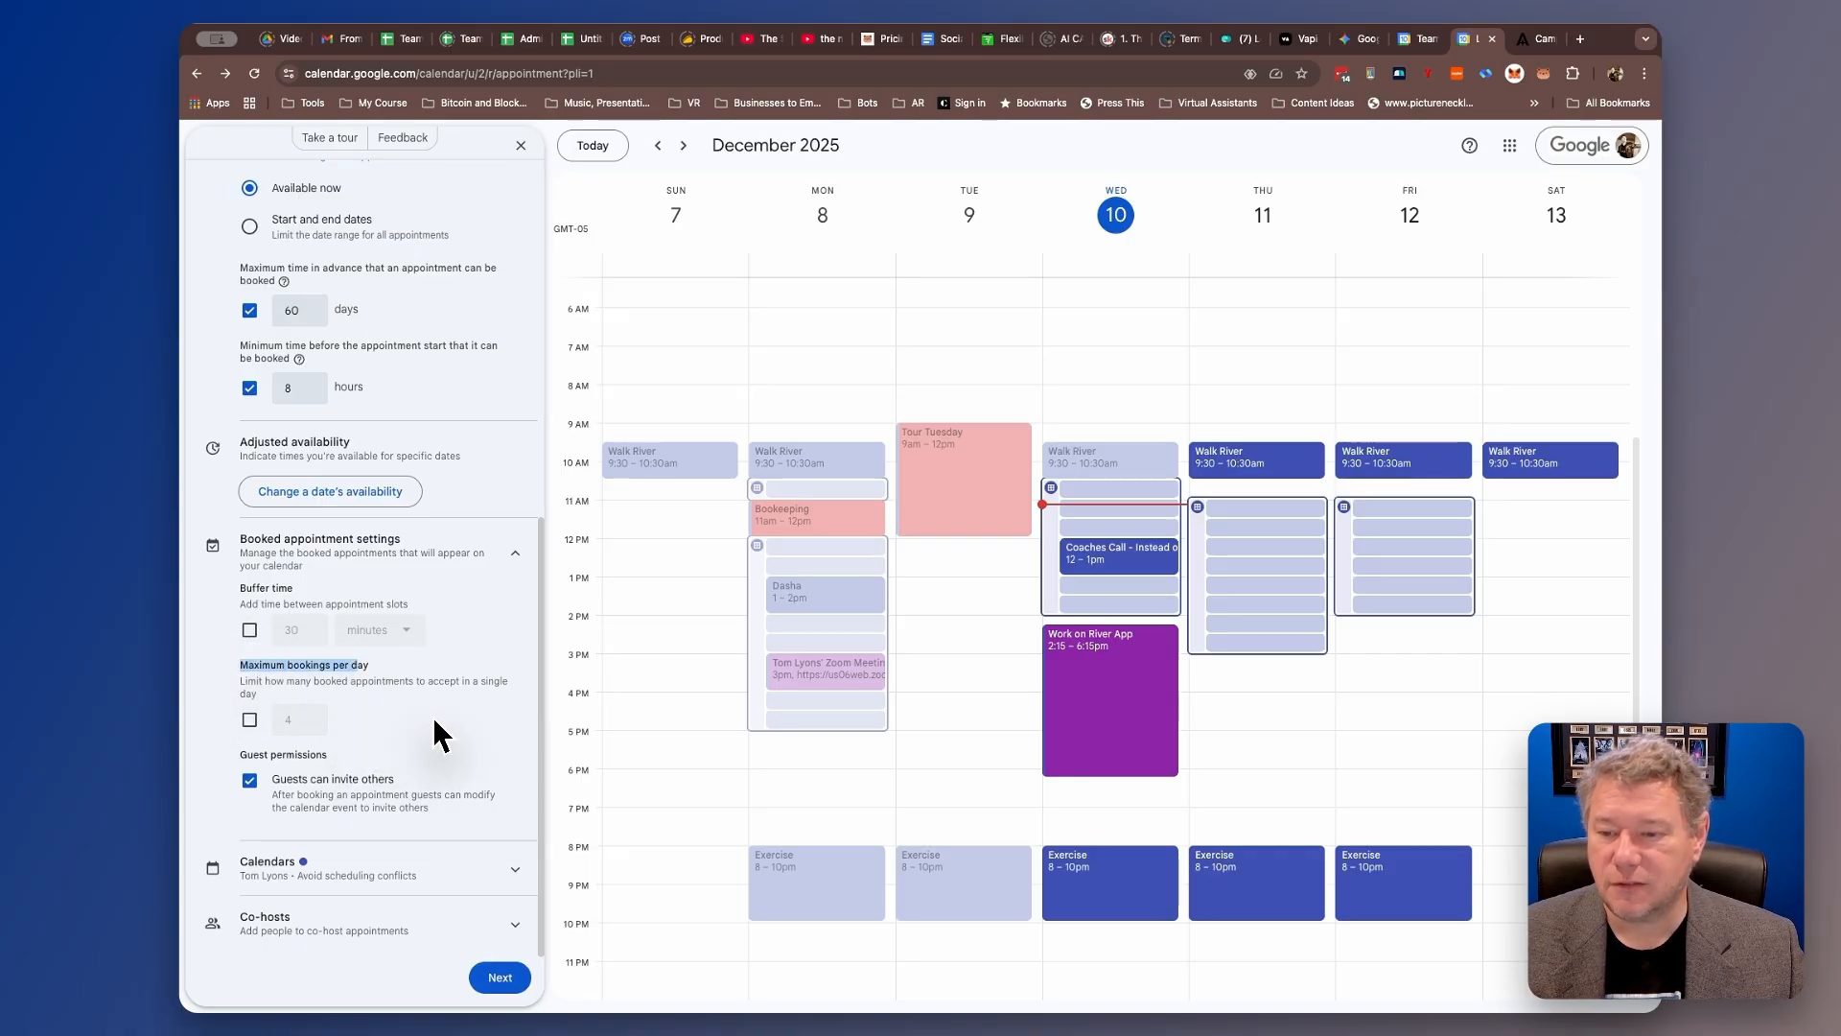
left_click(370, 803)
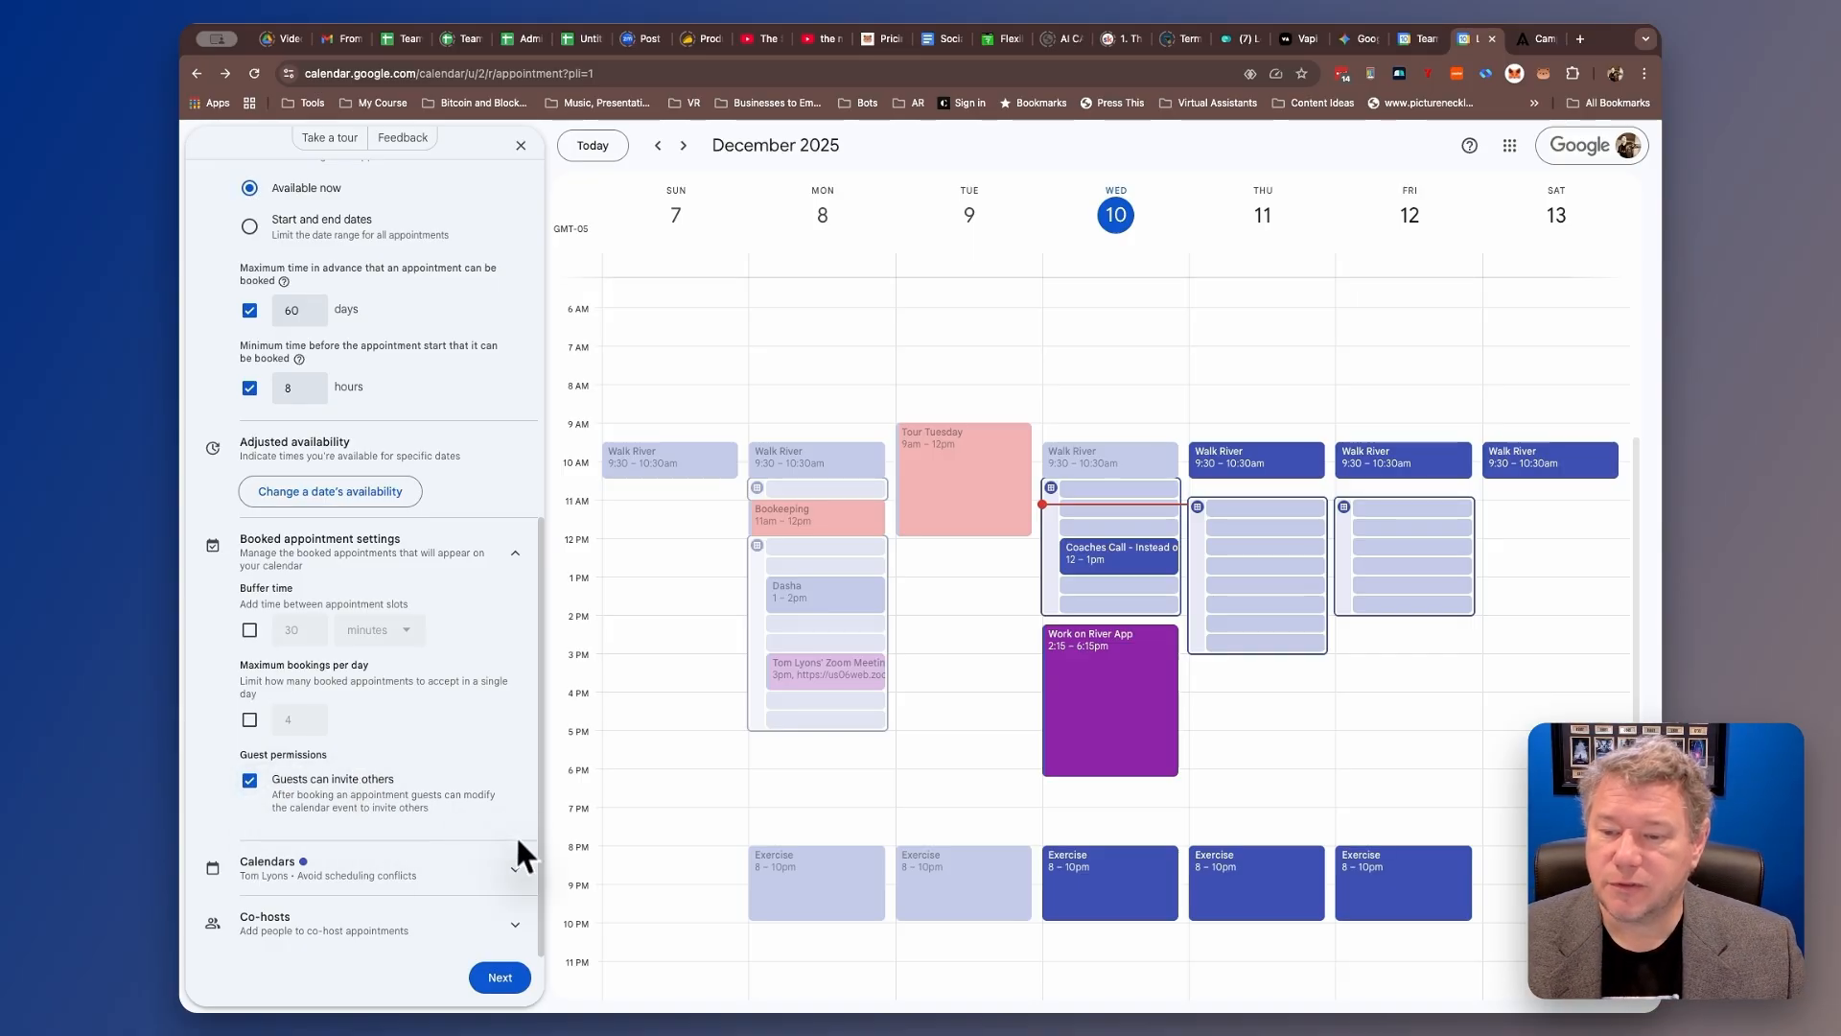
Set the color of the appointment schedule to light green in the calendar settings.
left_click(511, 875)
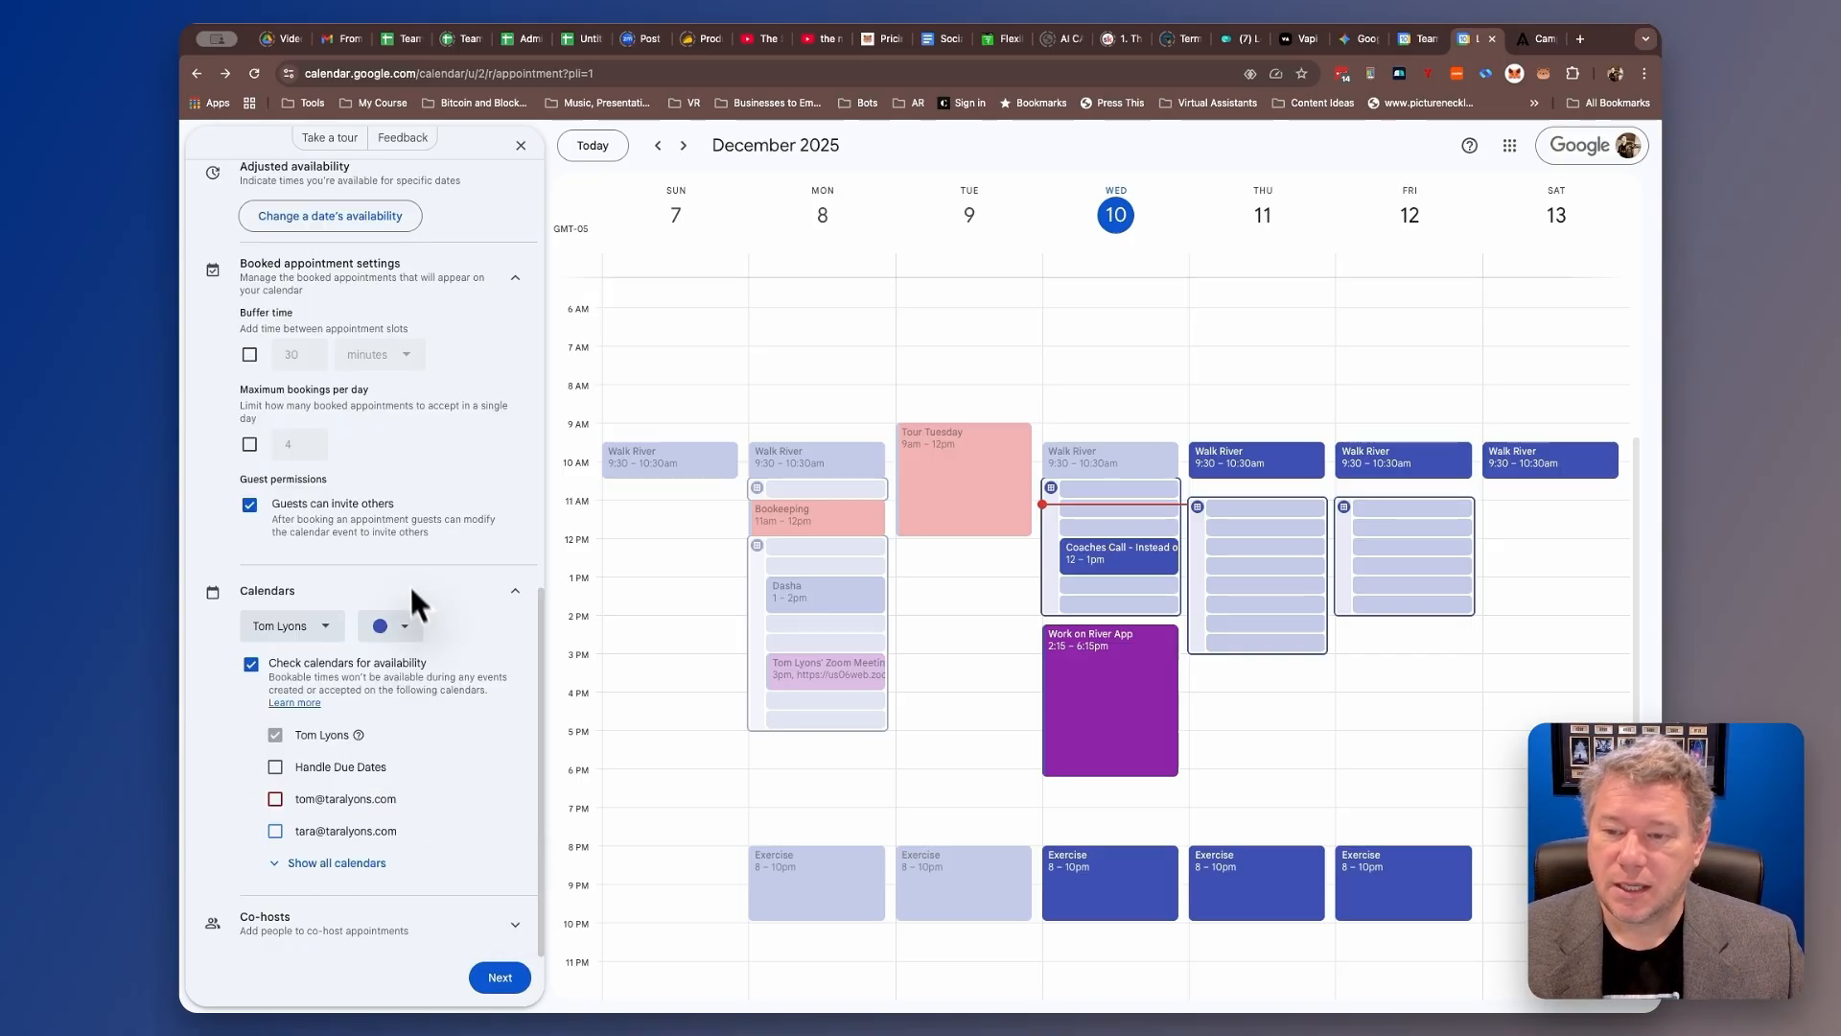
left_click(403, 629)
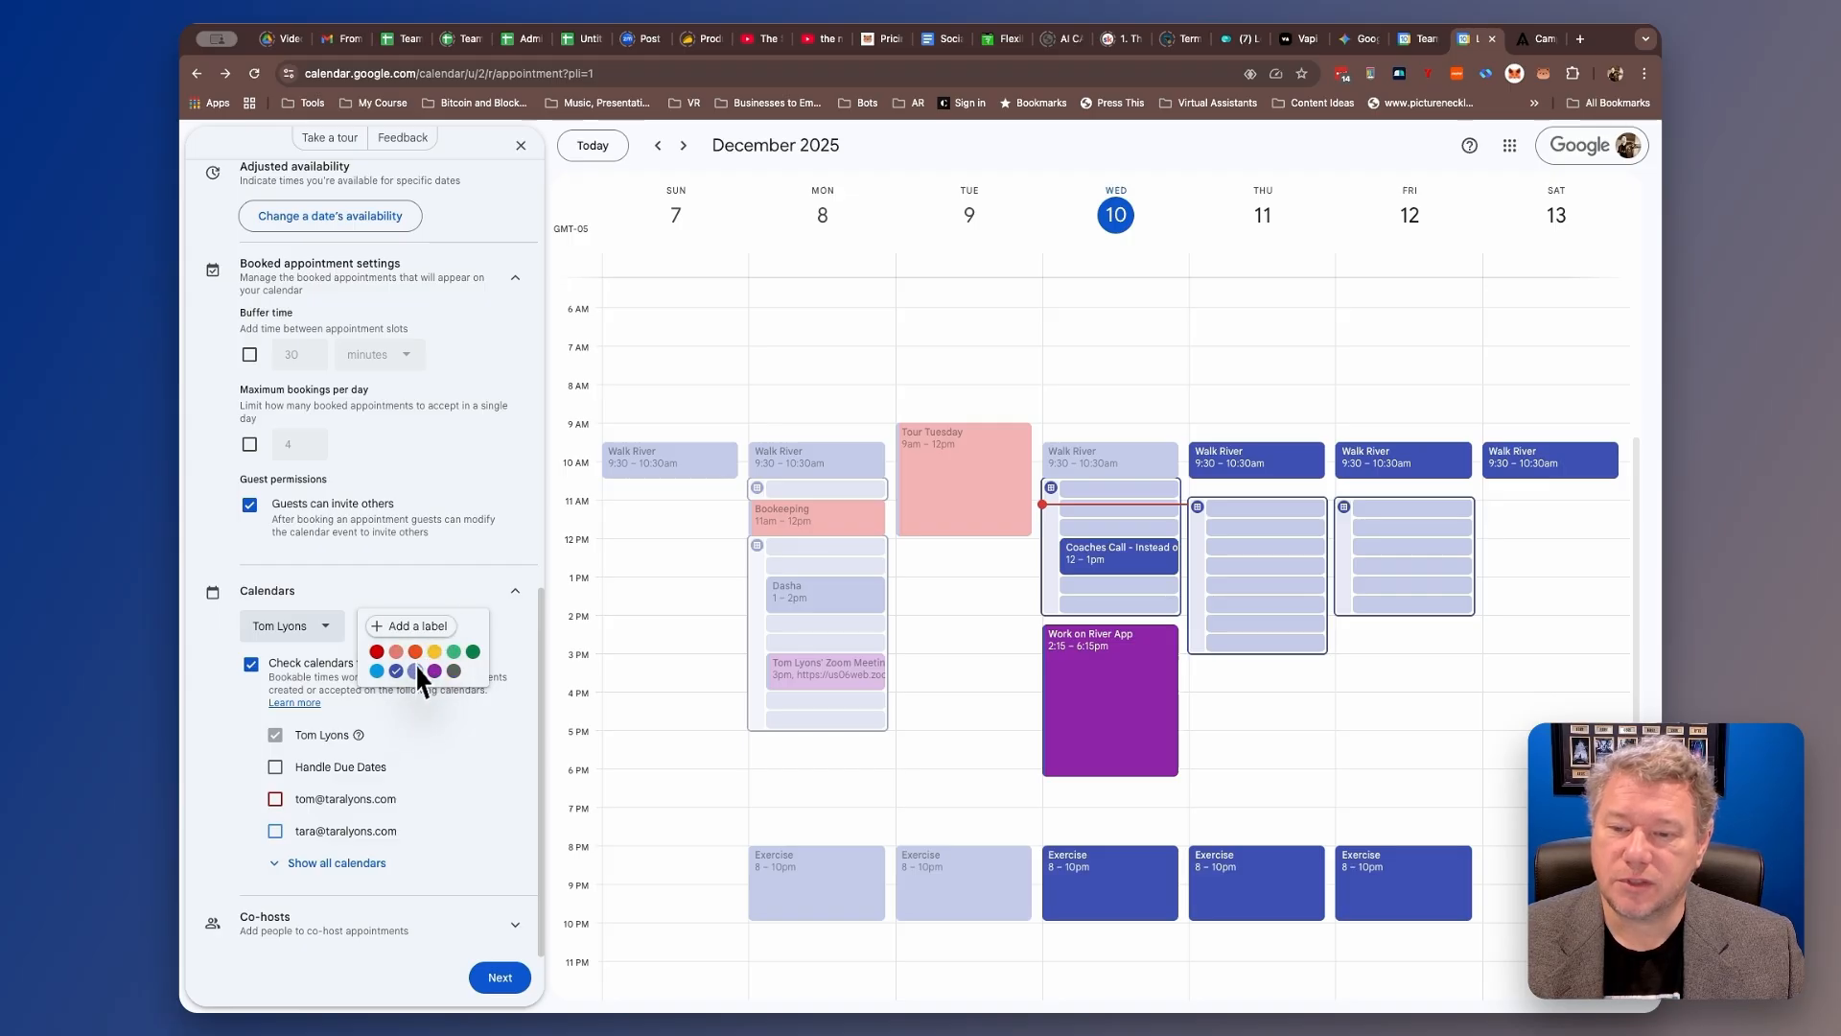
left_click(452, 653)
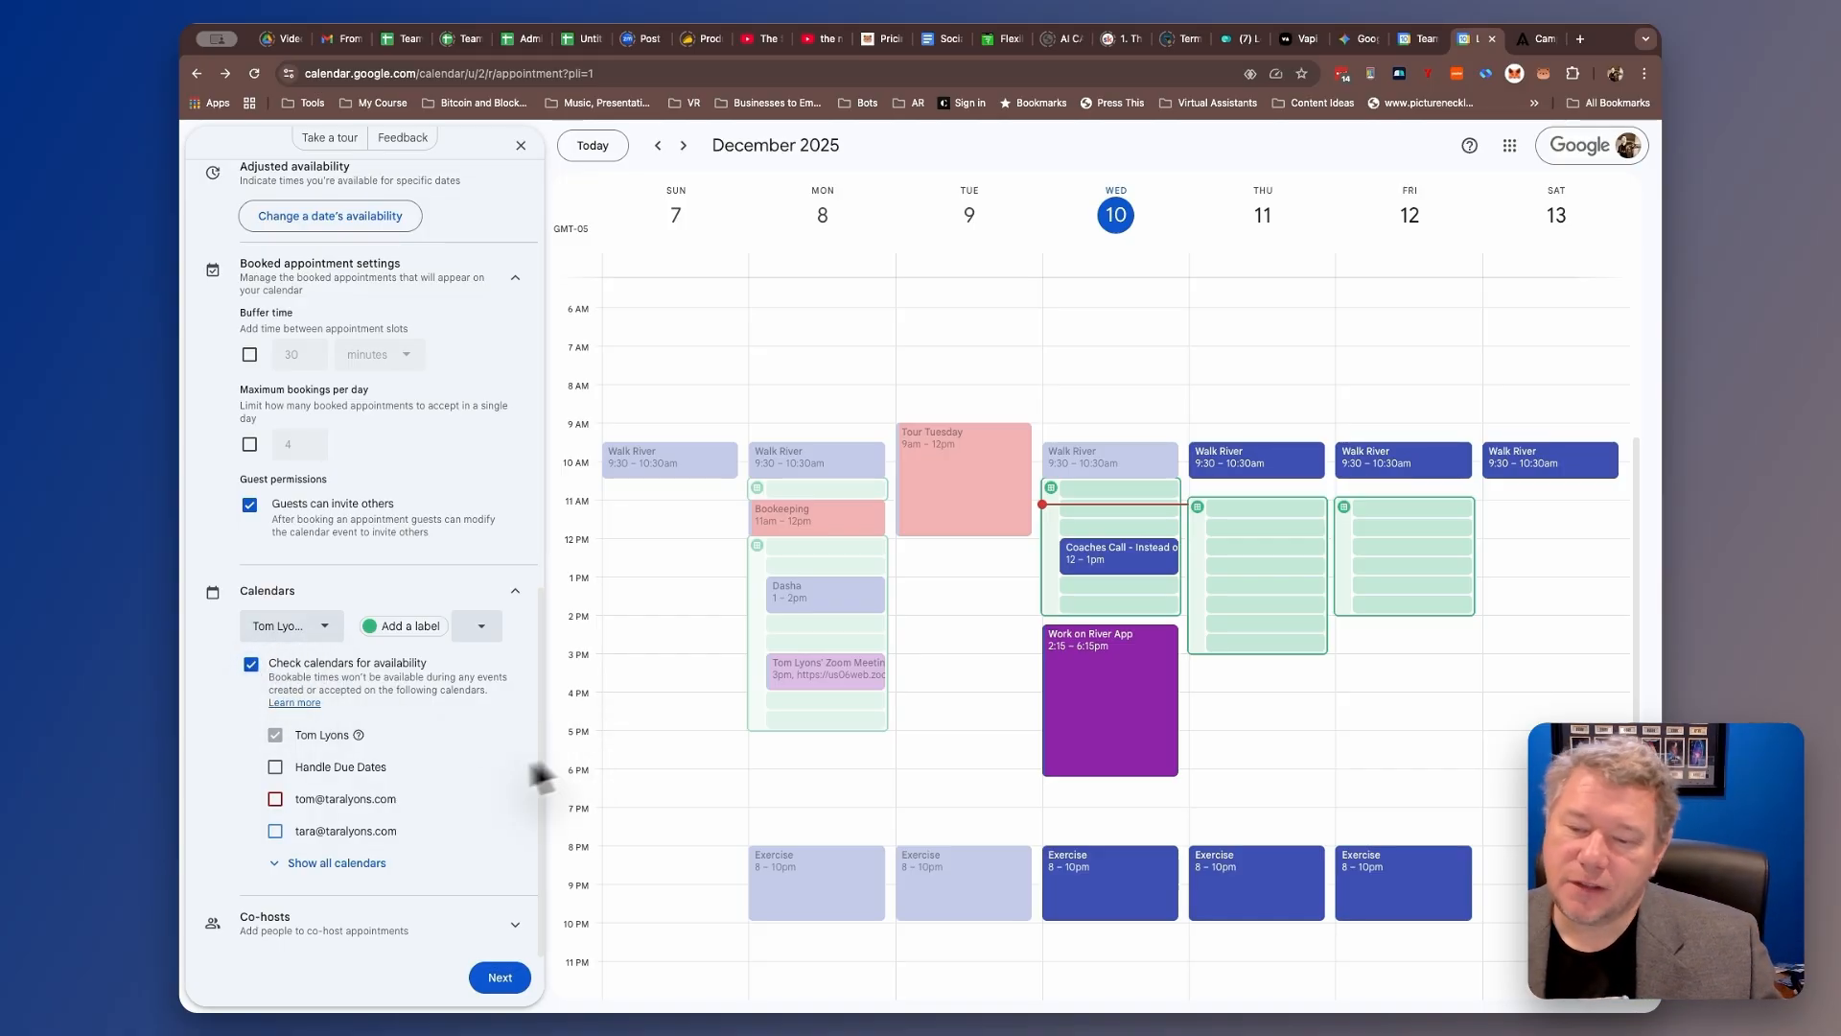
Include the owner's red-marked email calendar in the availability check, and expand the full calendar list and the co-host options.
left_click(276, 799)
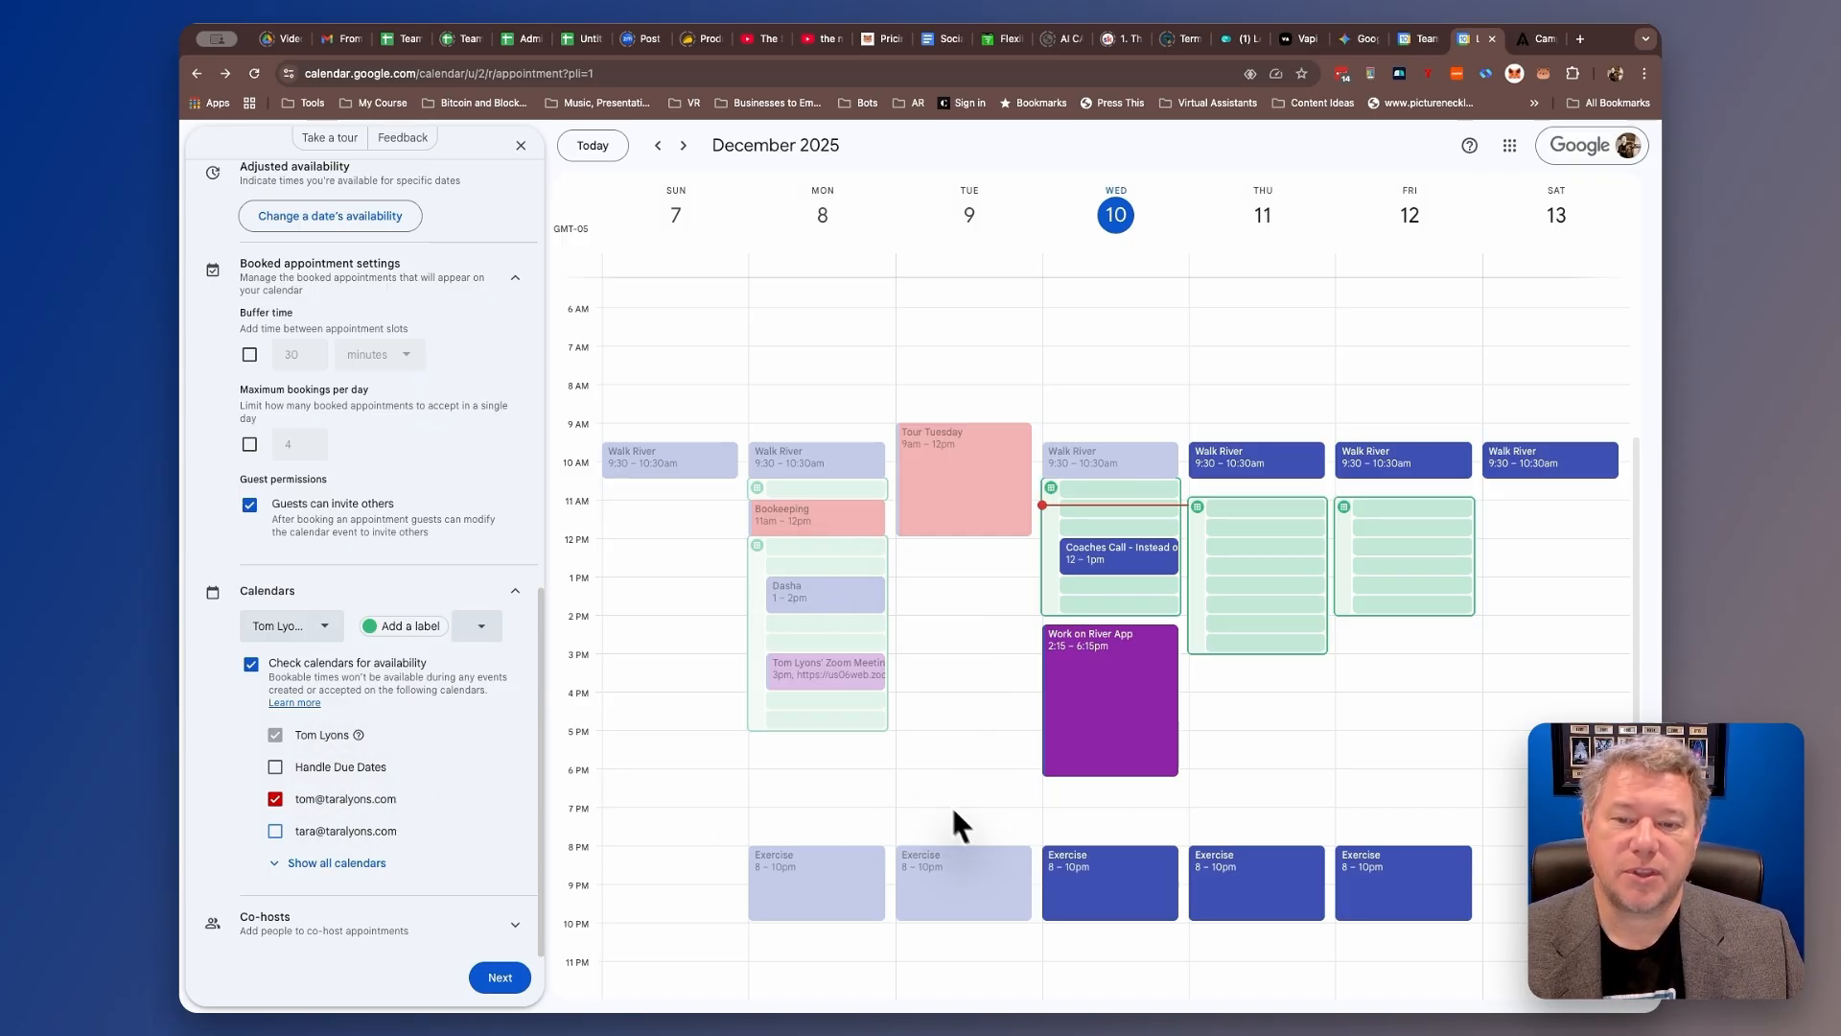
left_click(283, 866)
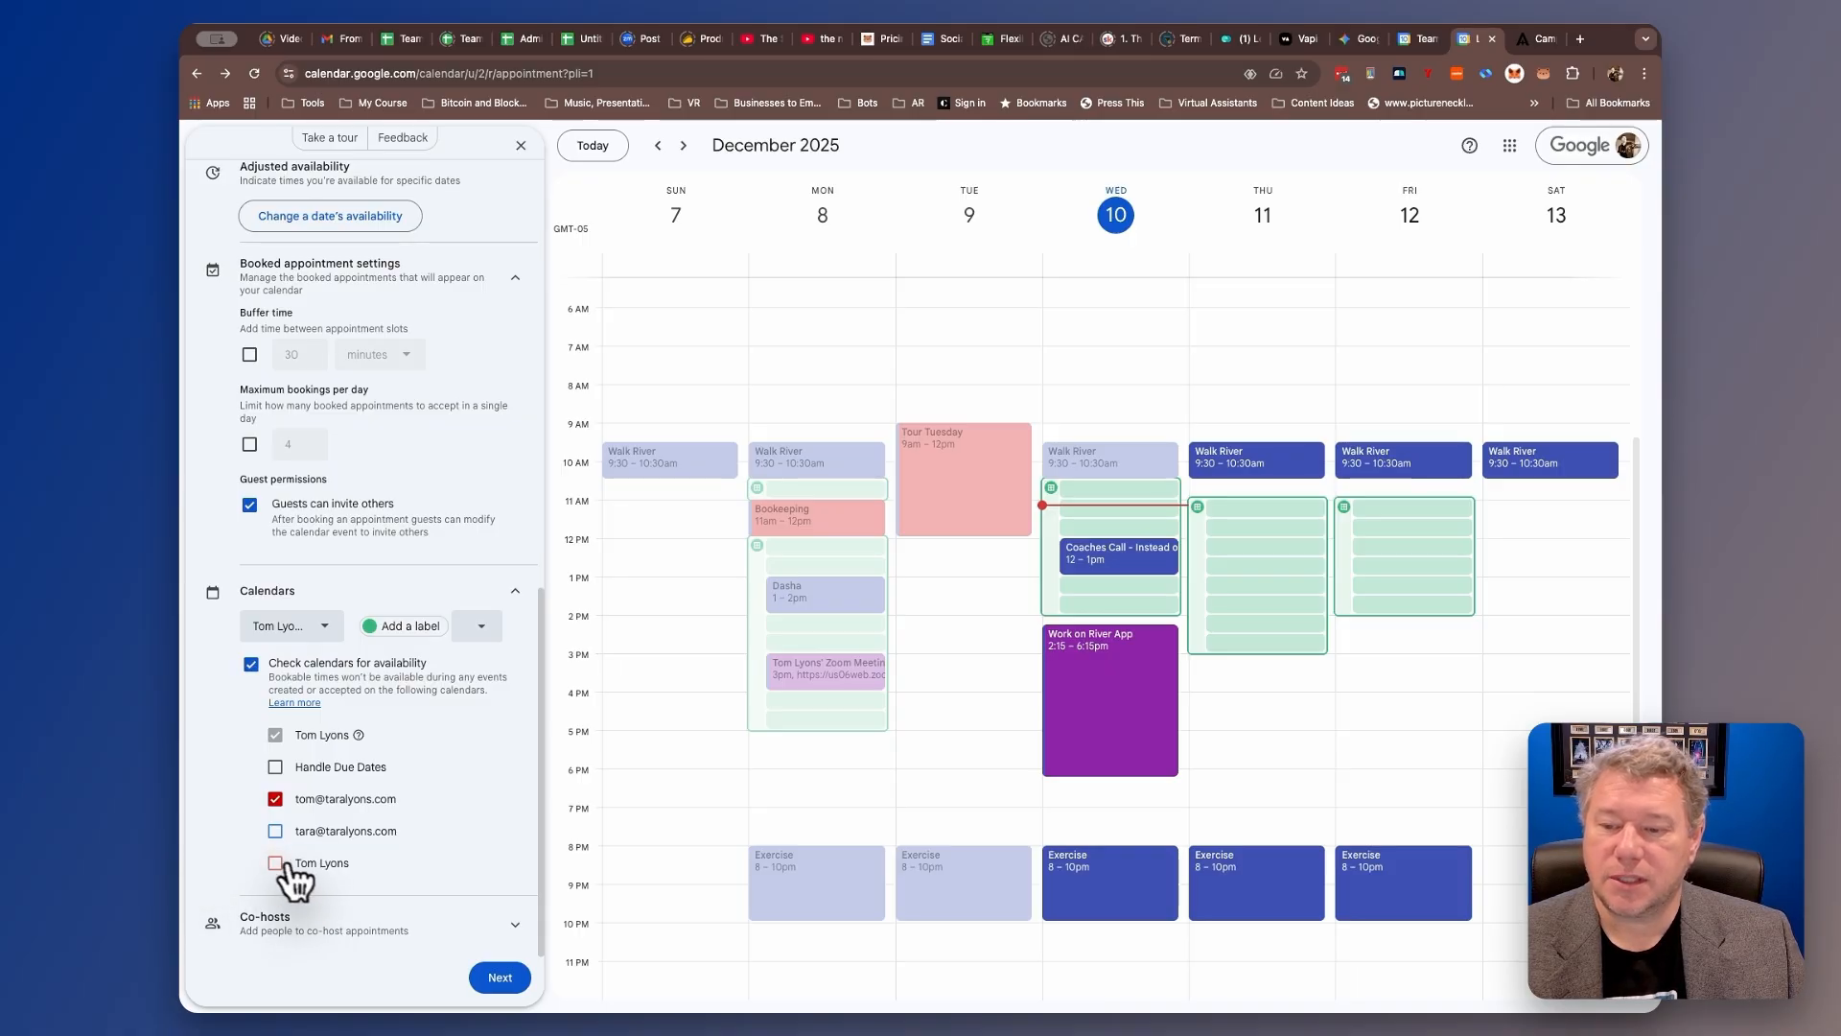
left_click(522, 926)
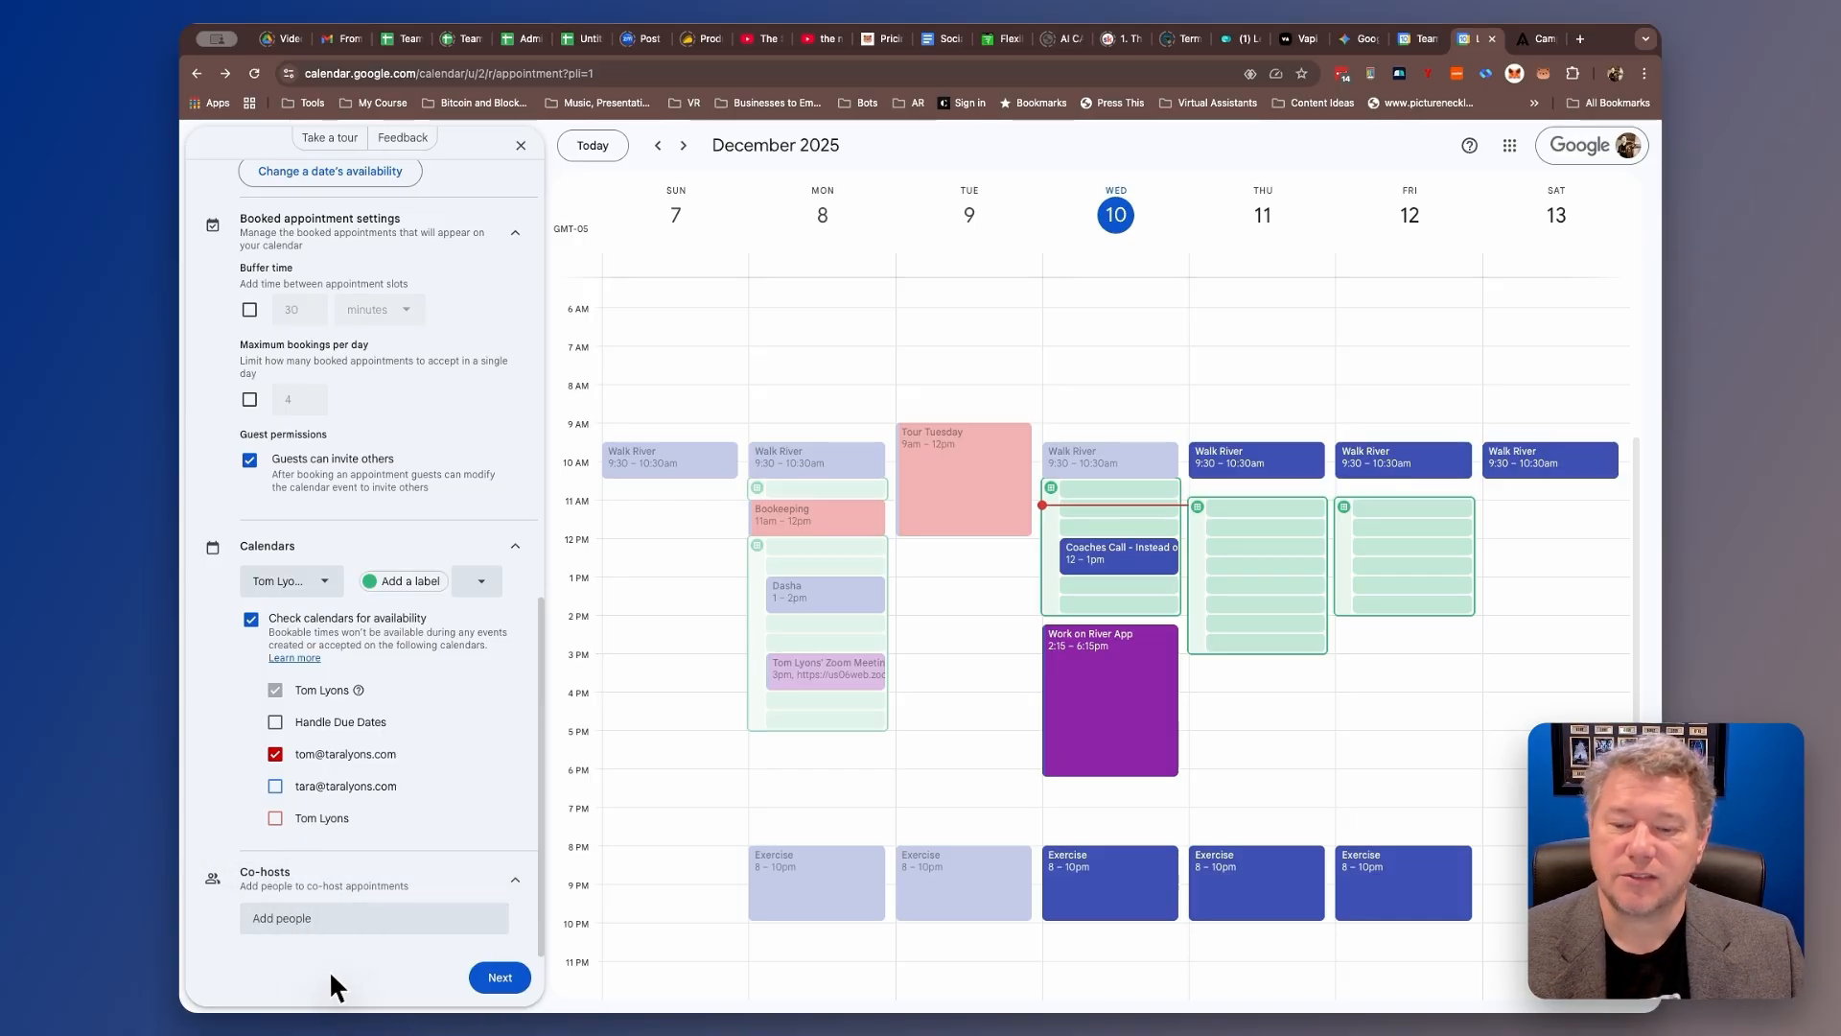
Title the booking page "Book 30 minutes with" plus the host's first name and choose "None / to be specified later" as the meeting location.
left_click(500, 982)
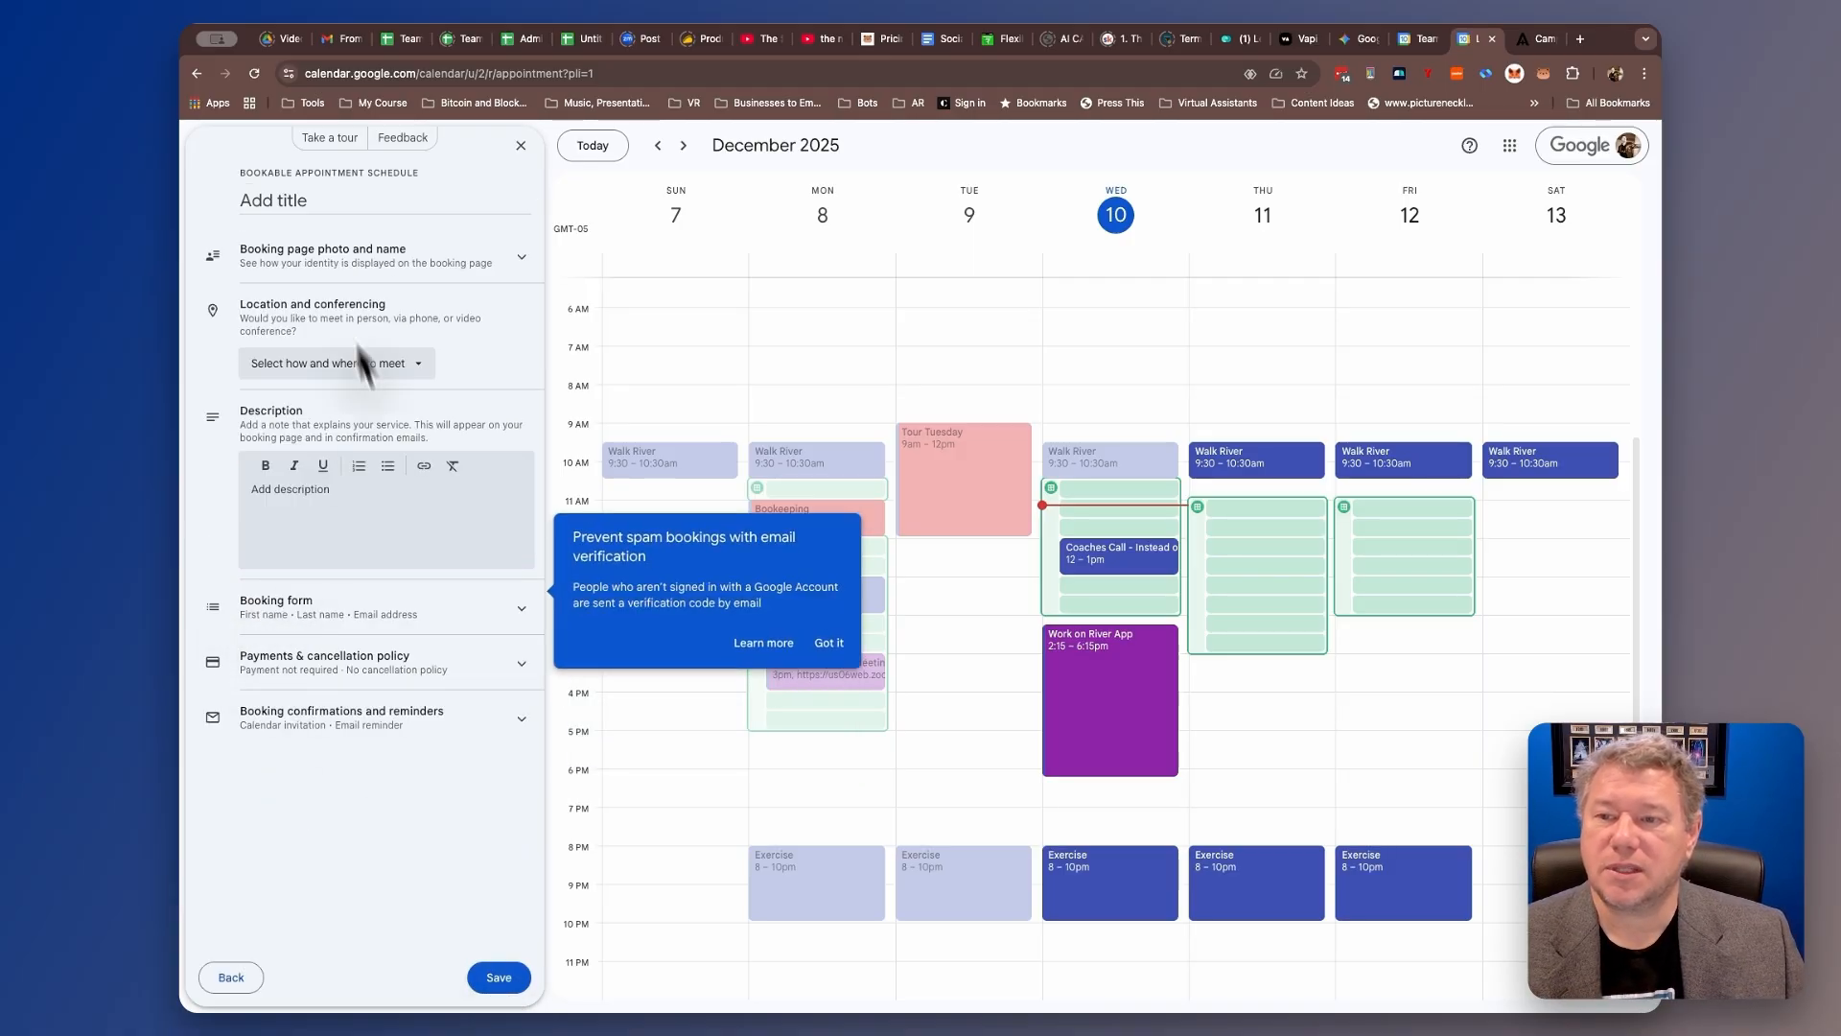
left_click(307, 203)
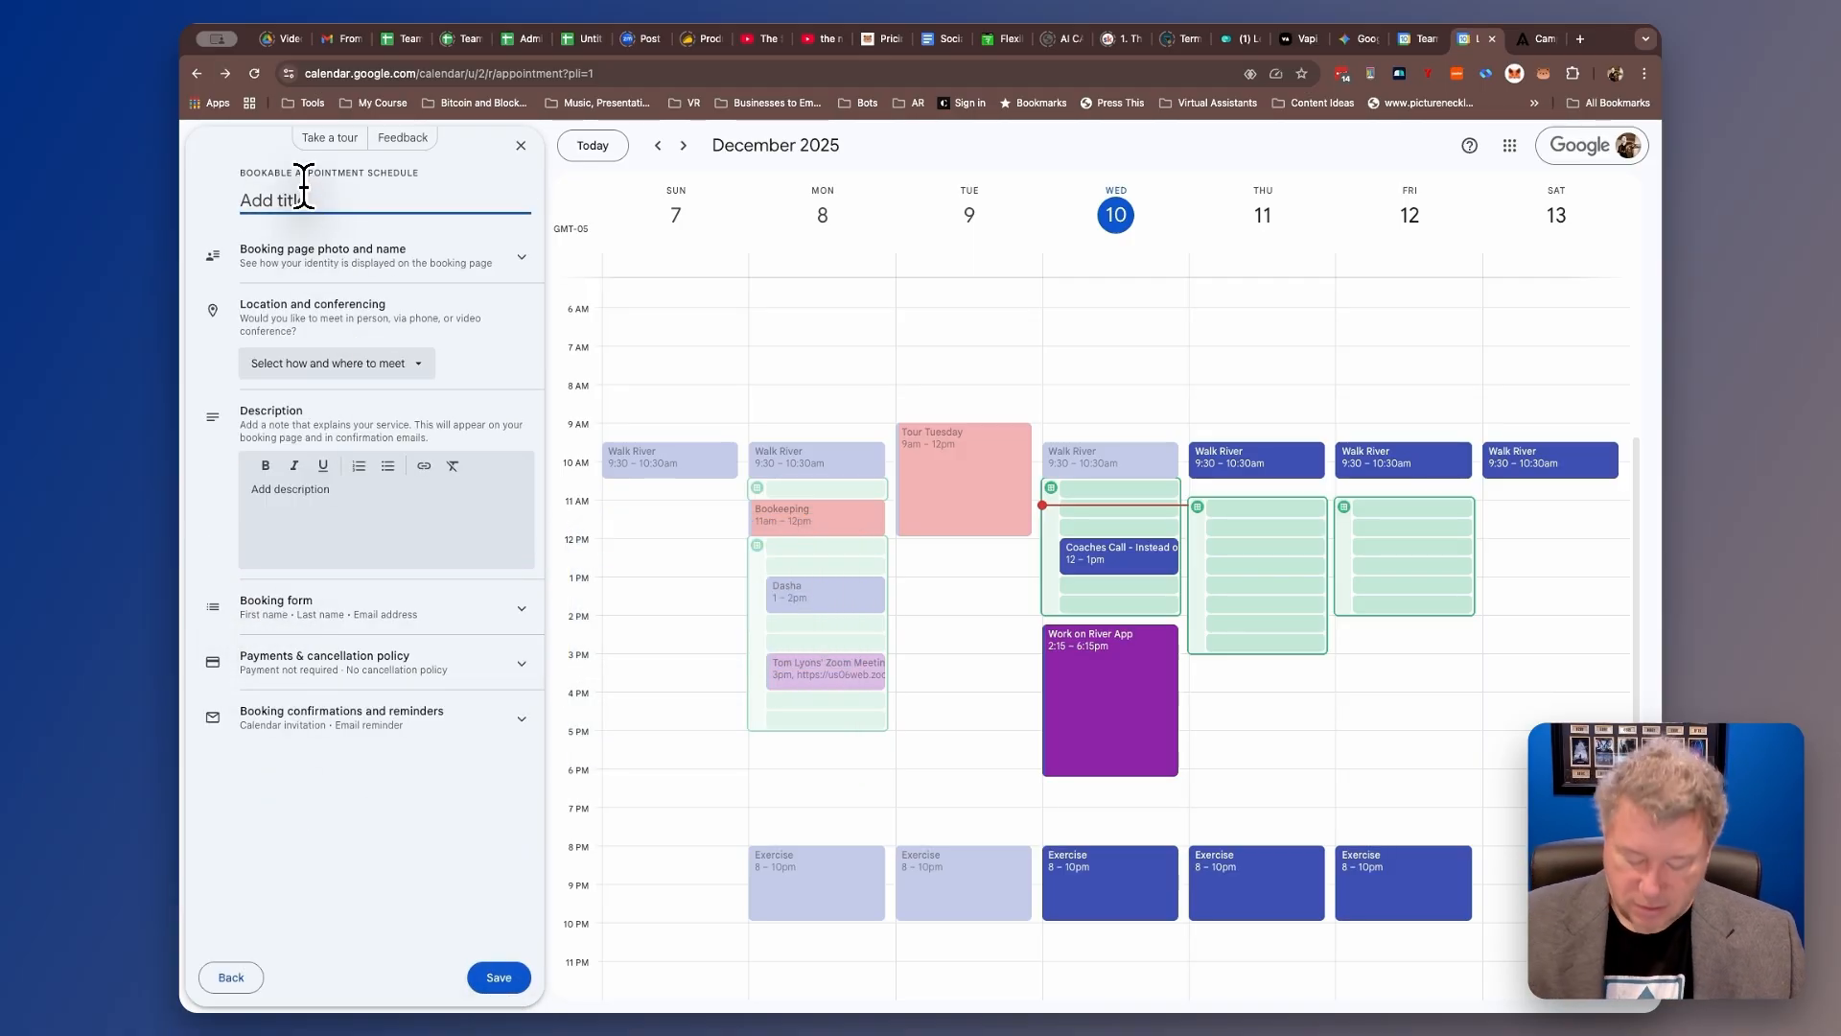
type("Book 30 minutes wiht Tom")
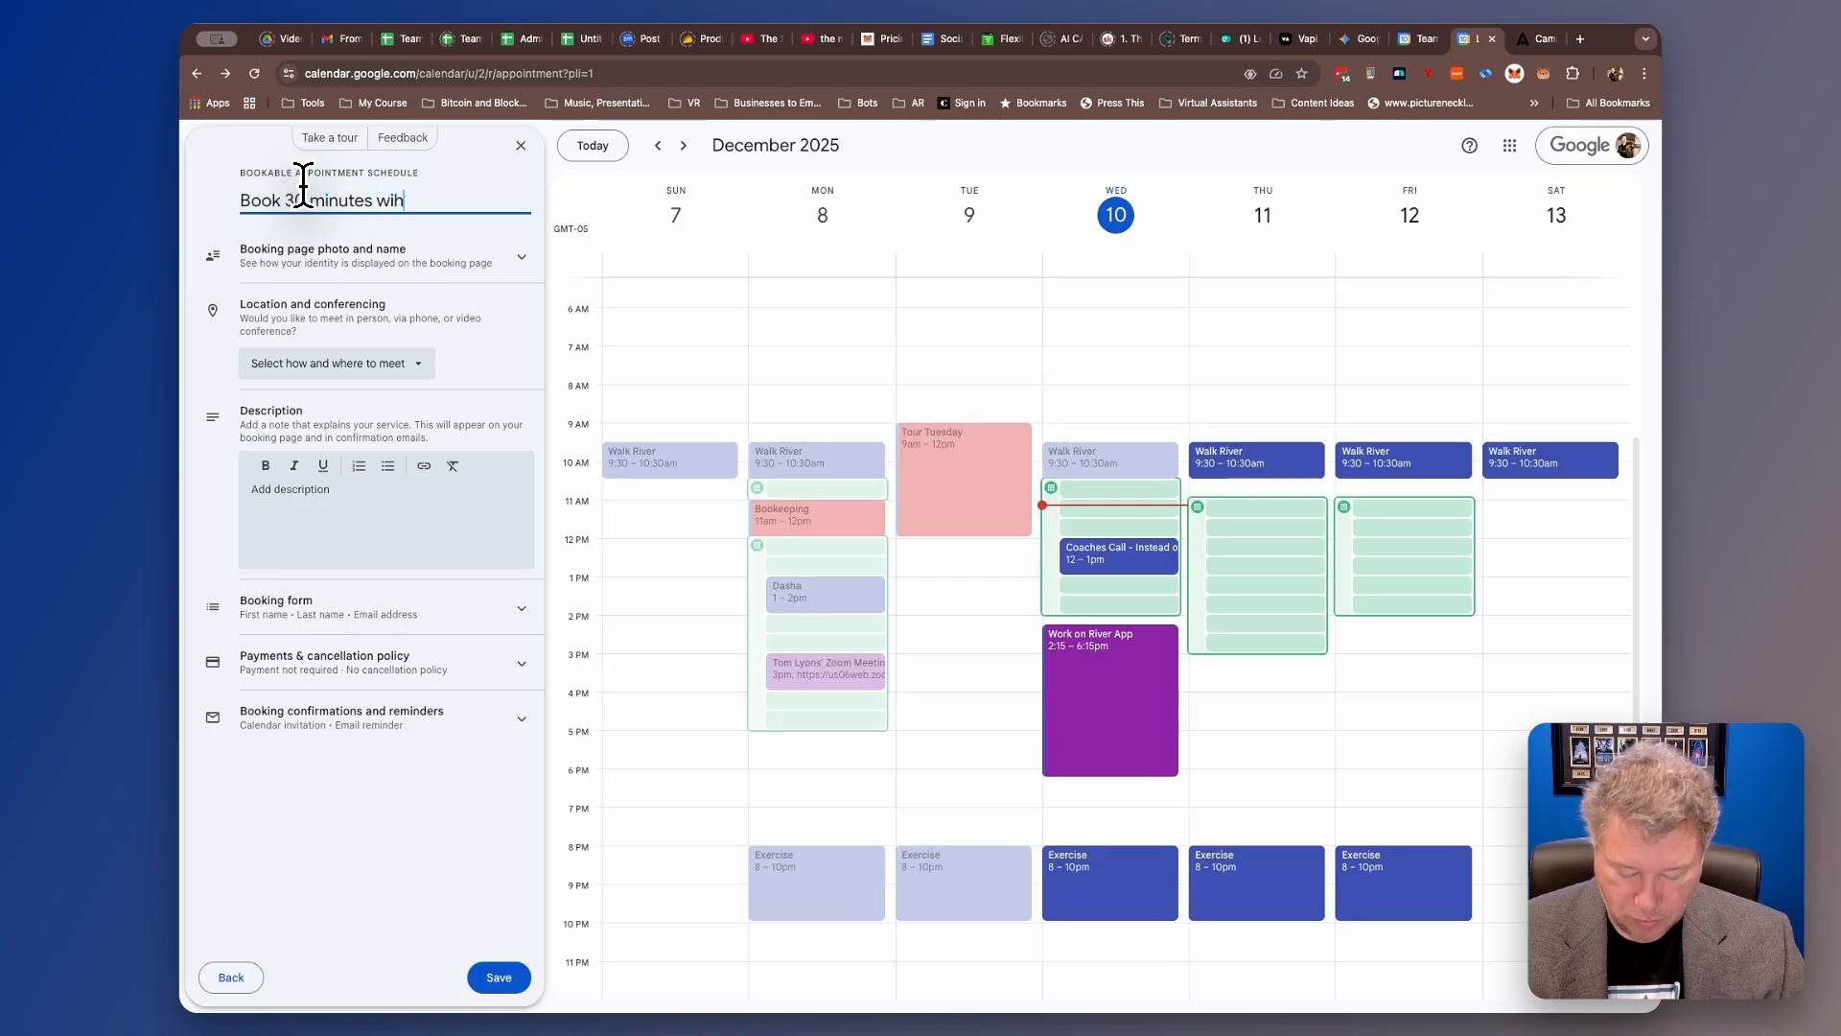
left_click(413, 204)
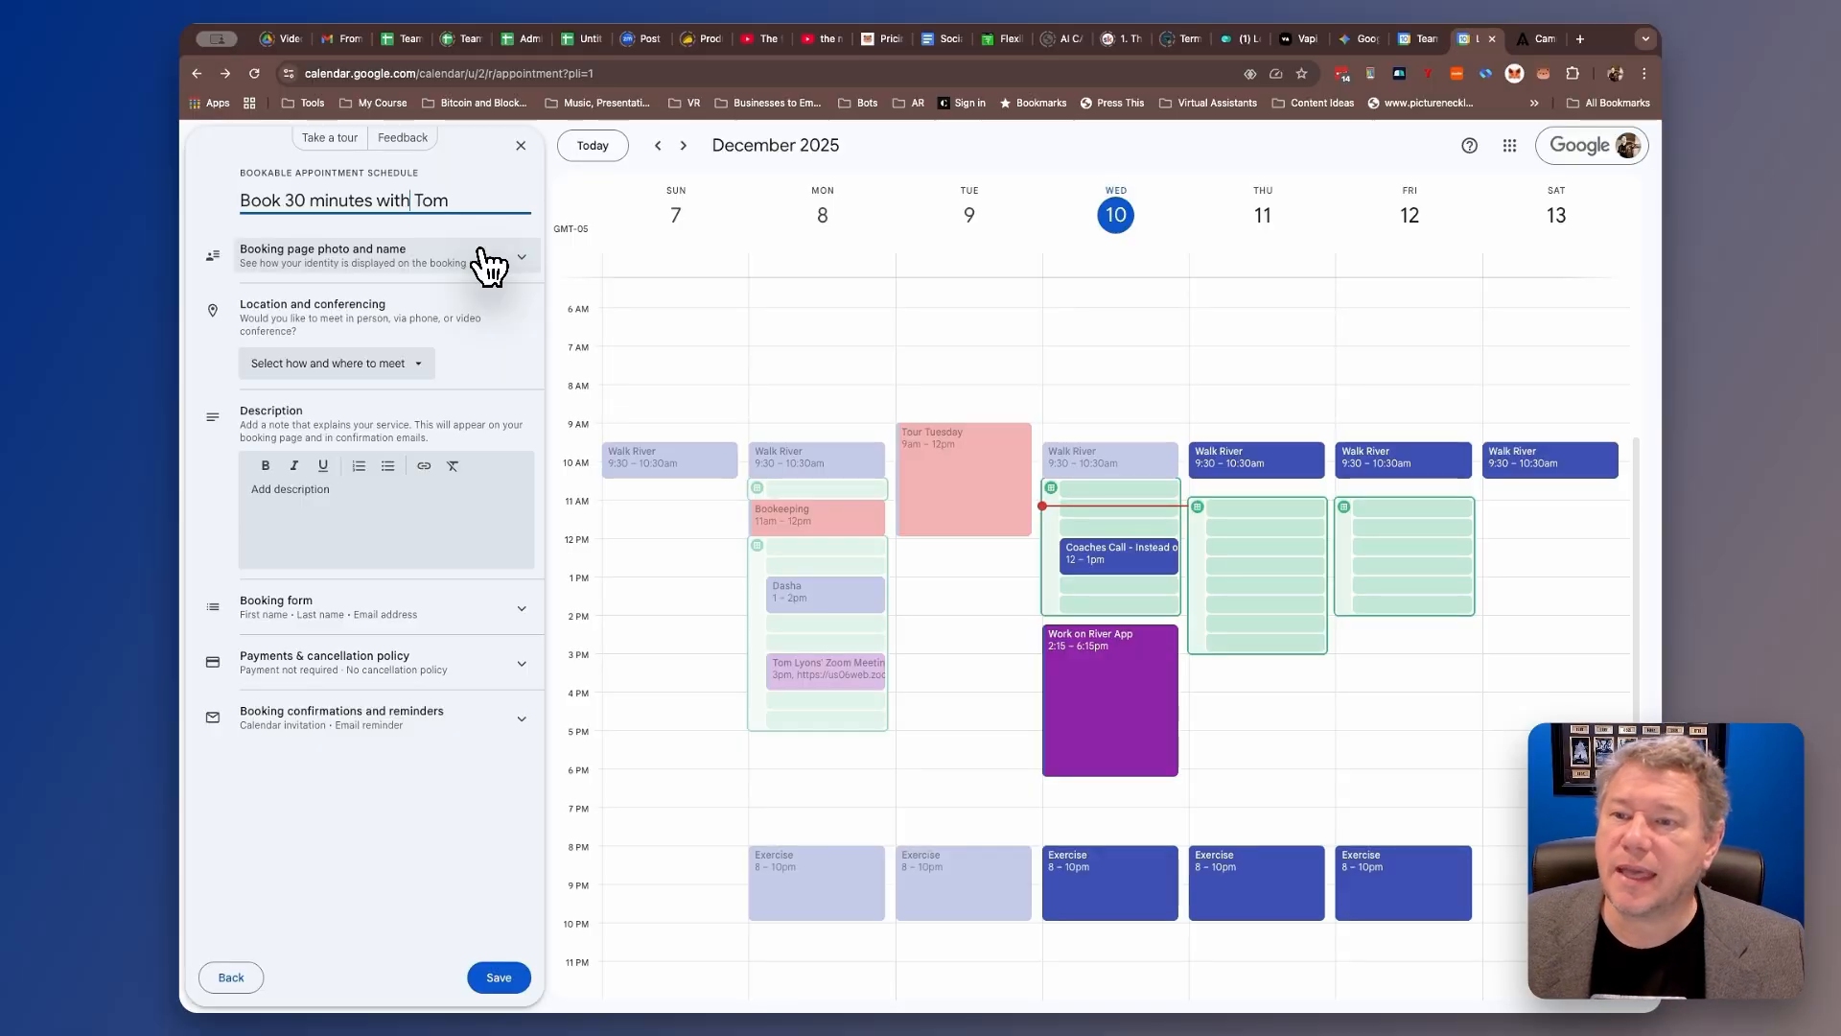
left_click(418, 364)
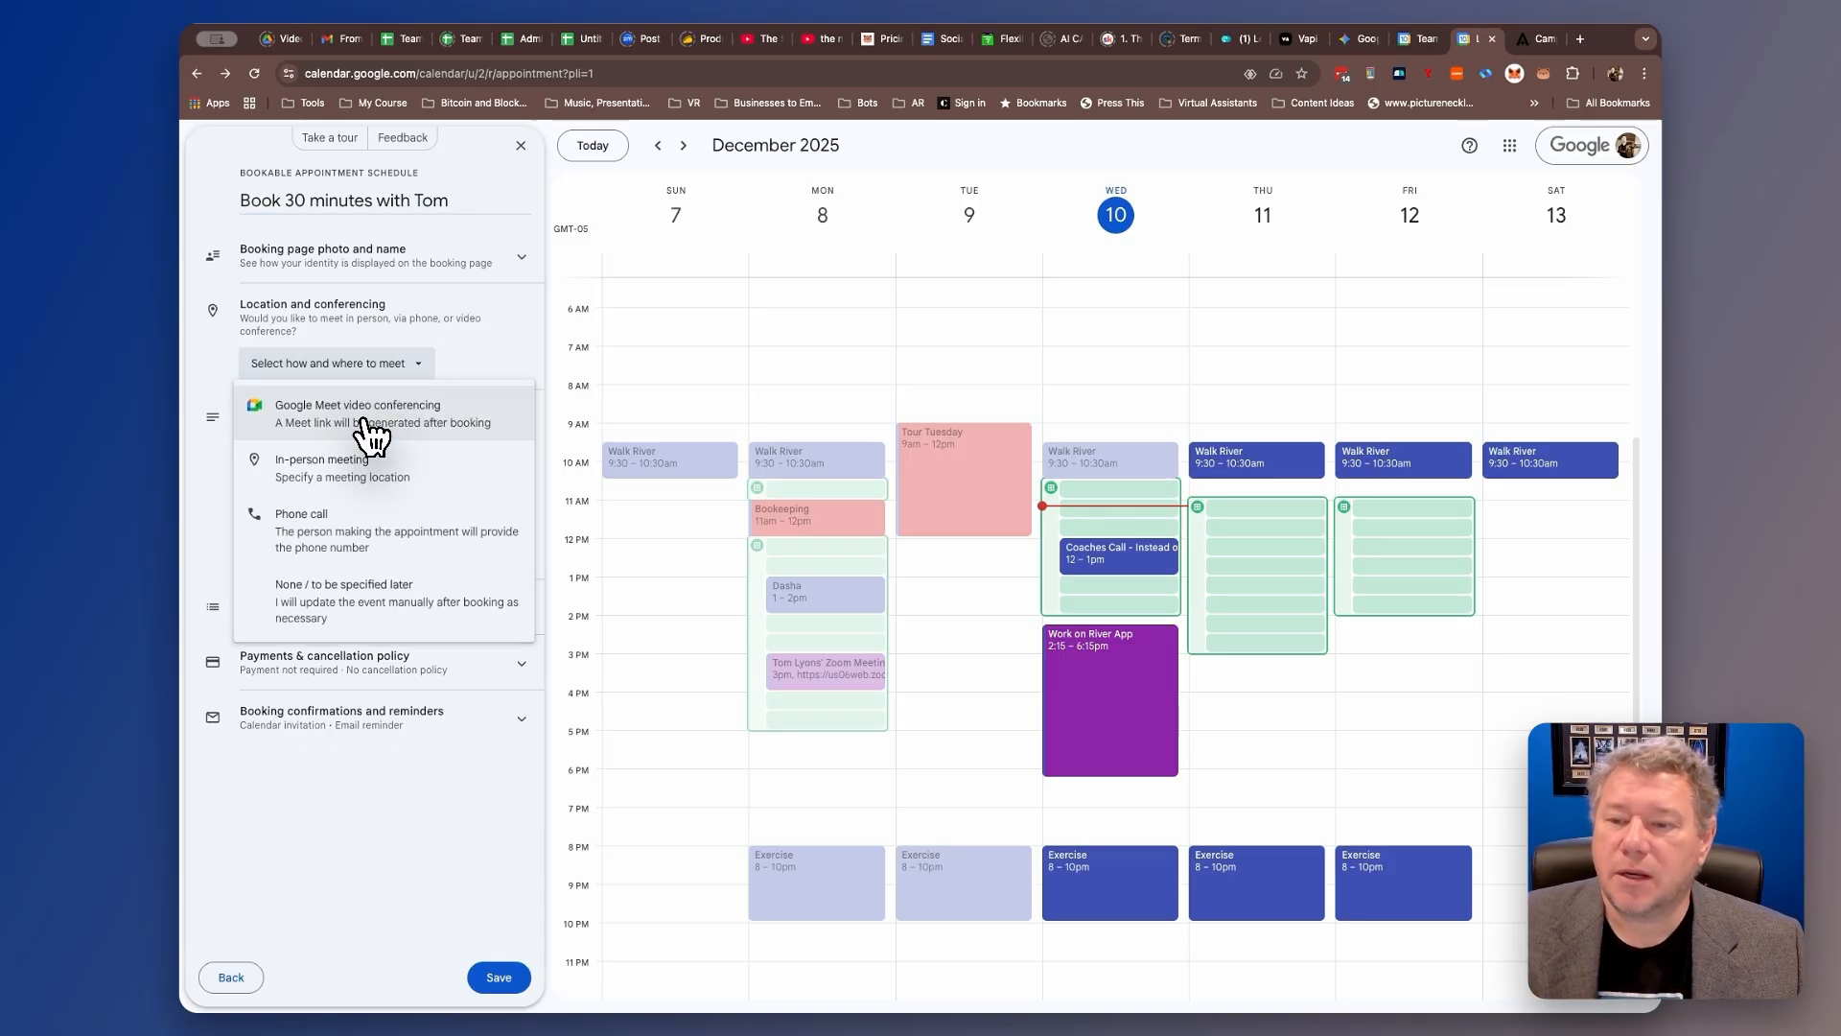
left_click(379, 602)
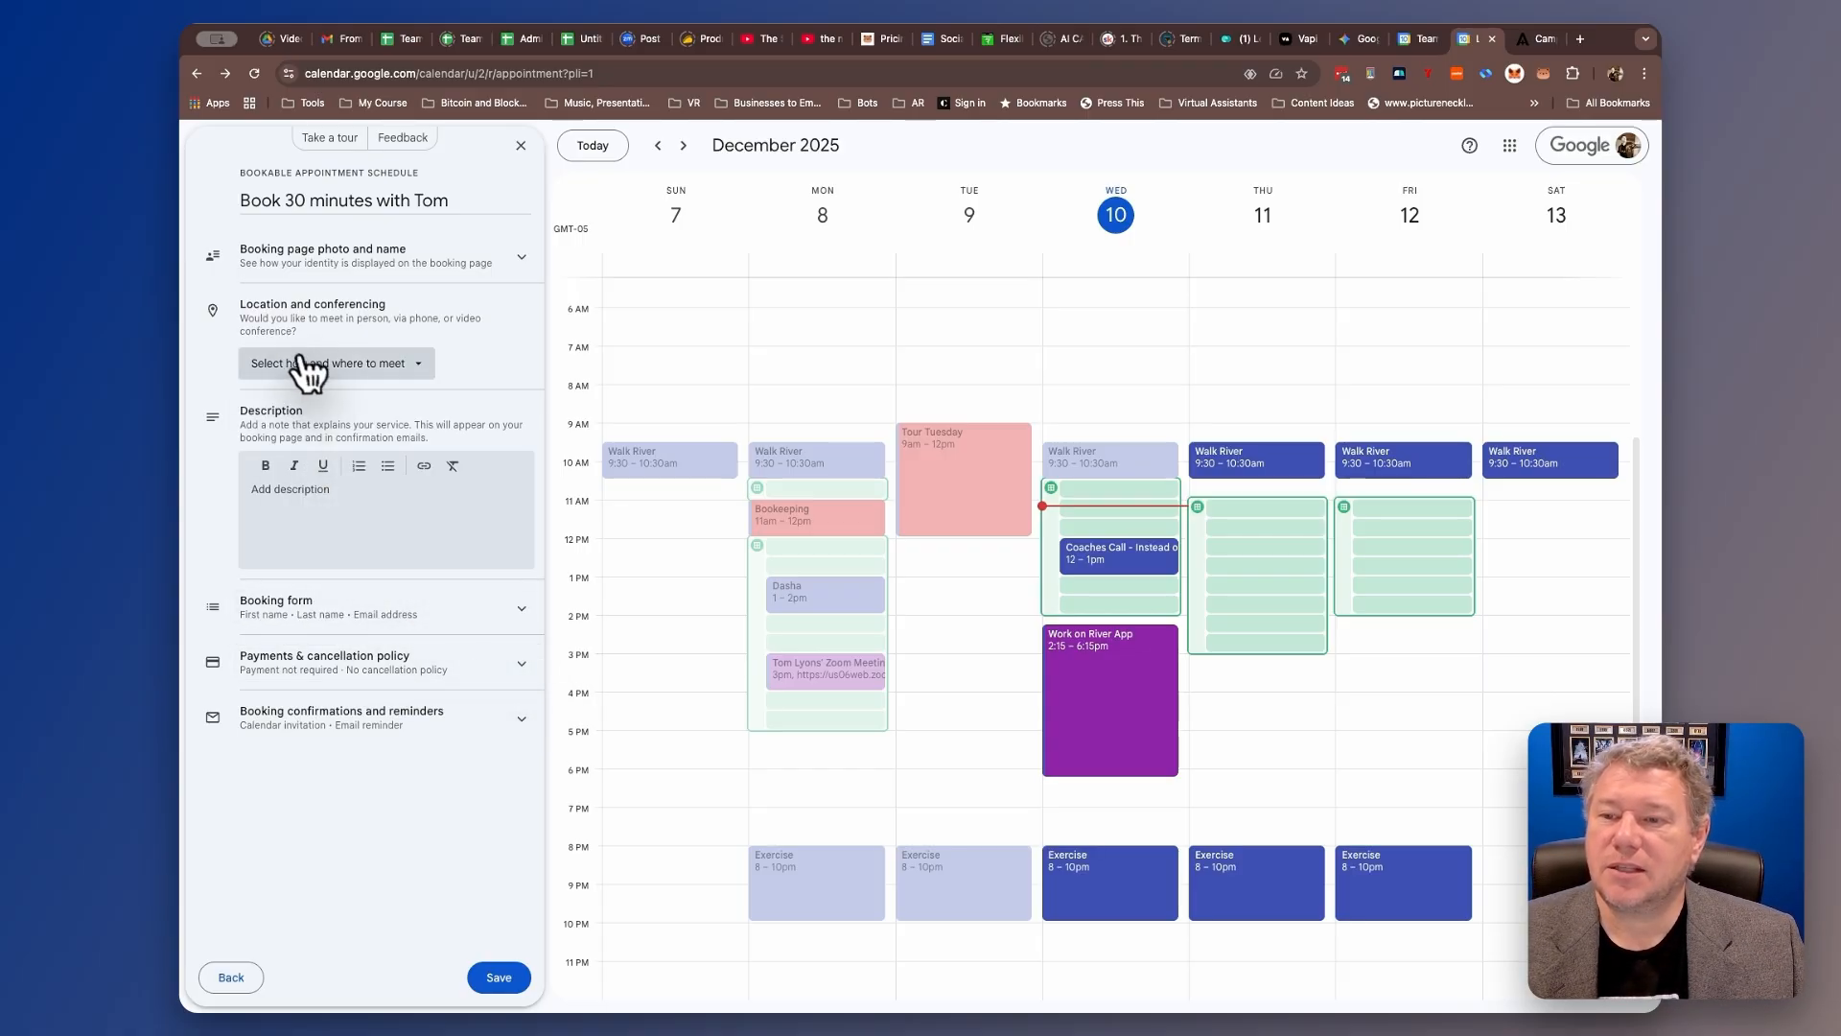
Add a description inviting guests to book 30 minutes with the host "to talk about Automation and AI.".
left_click(300, 499)
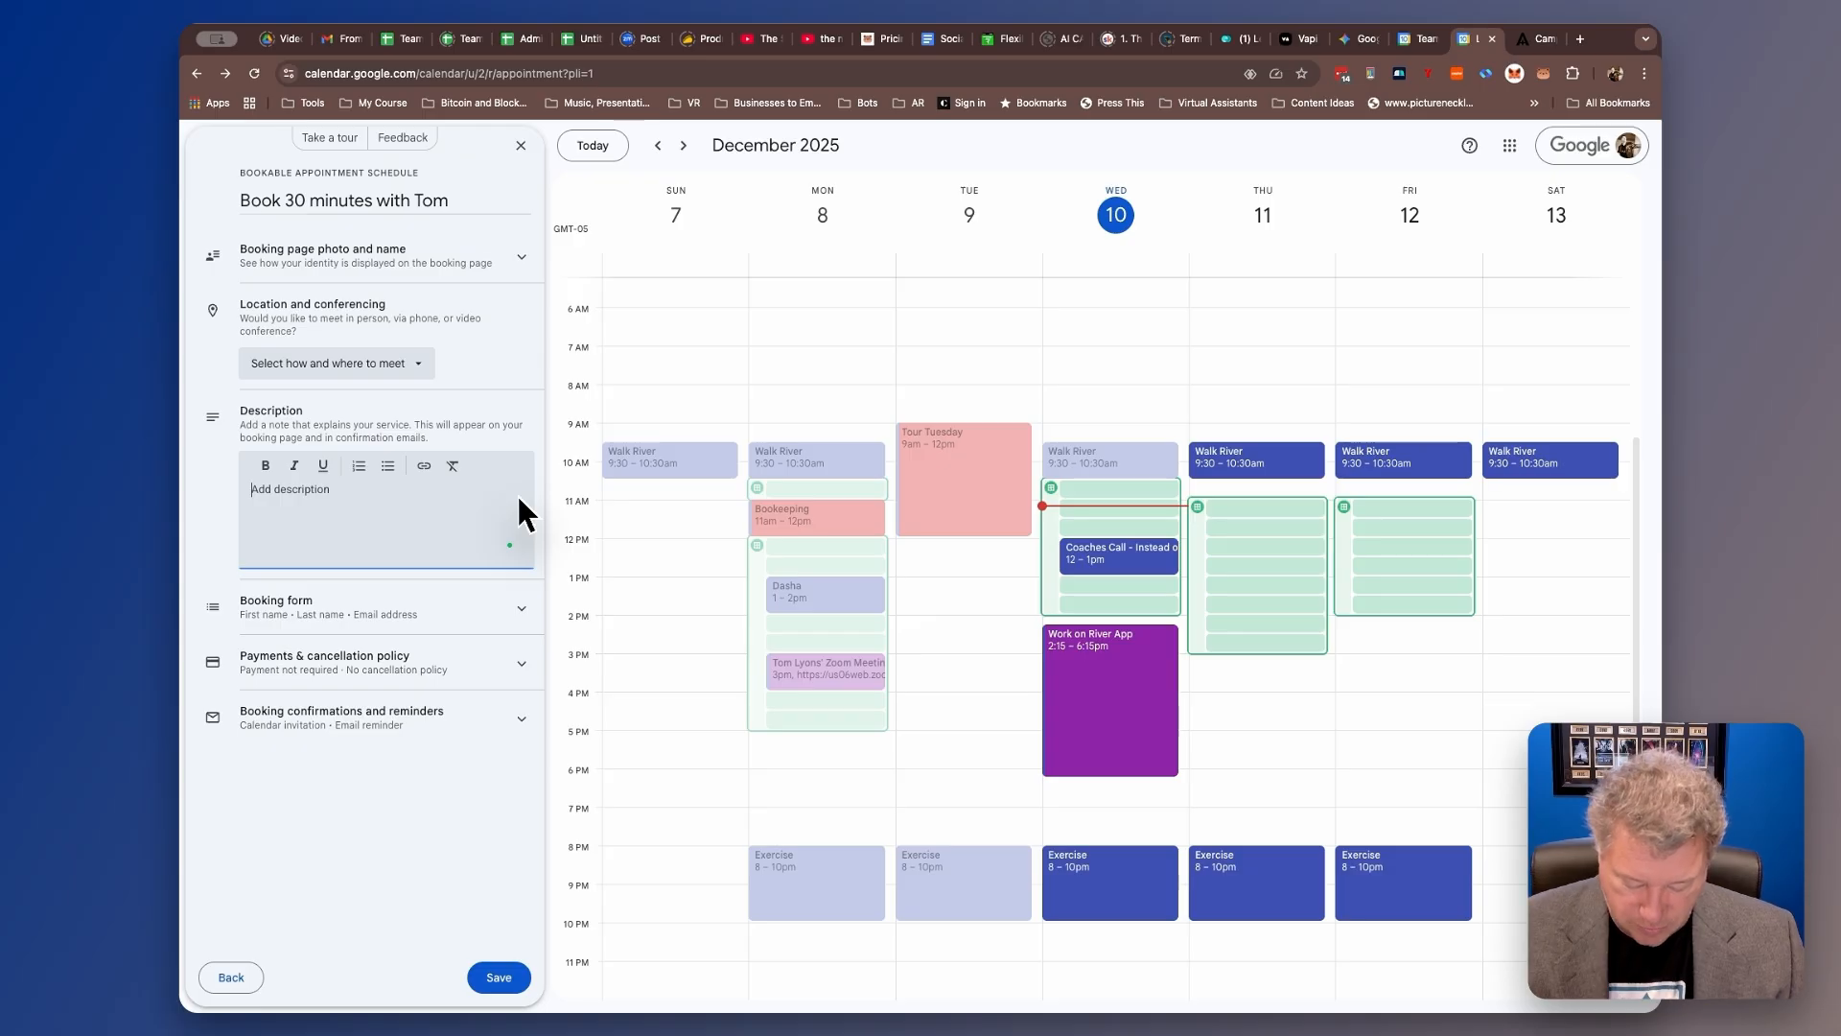
type("Book 30 Mi")
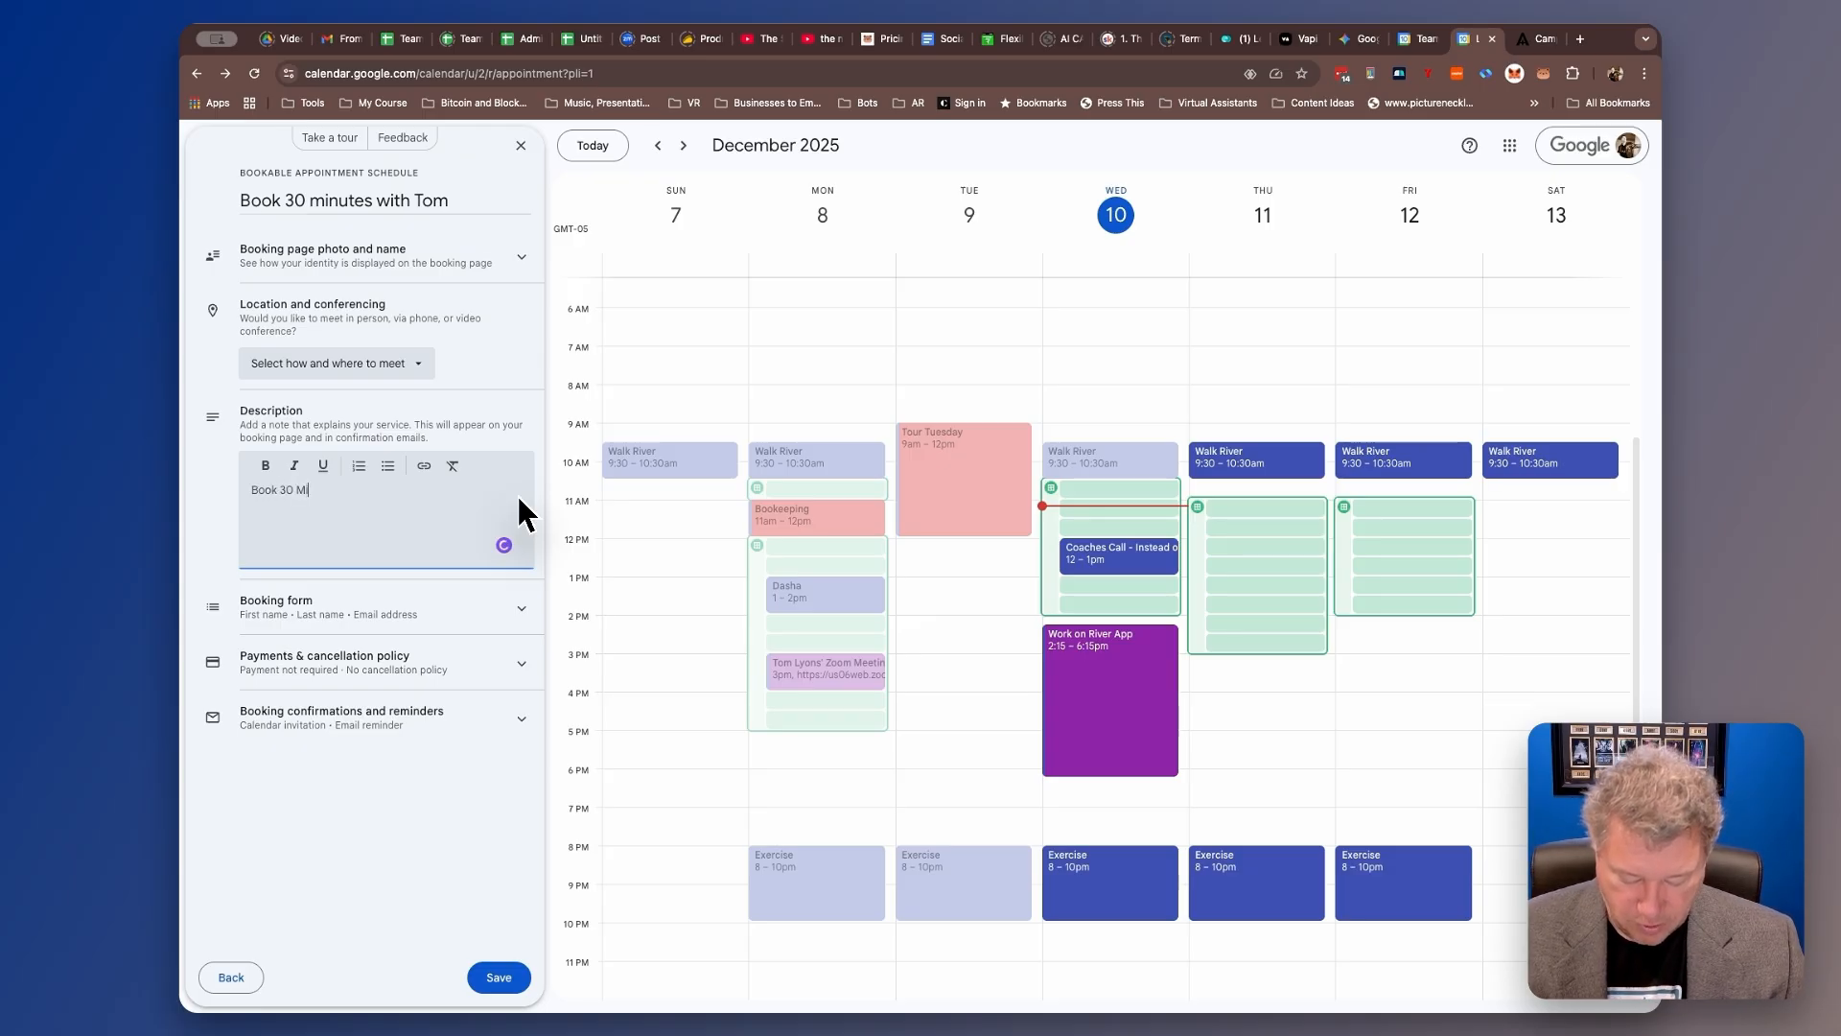
type("nutes with ")
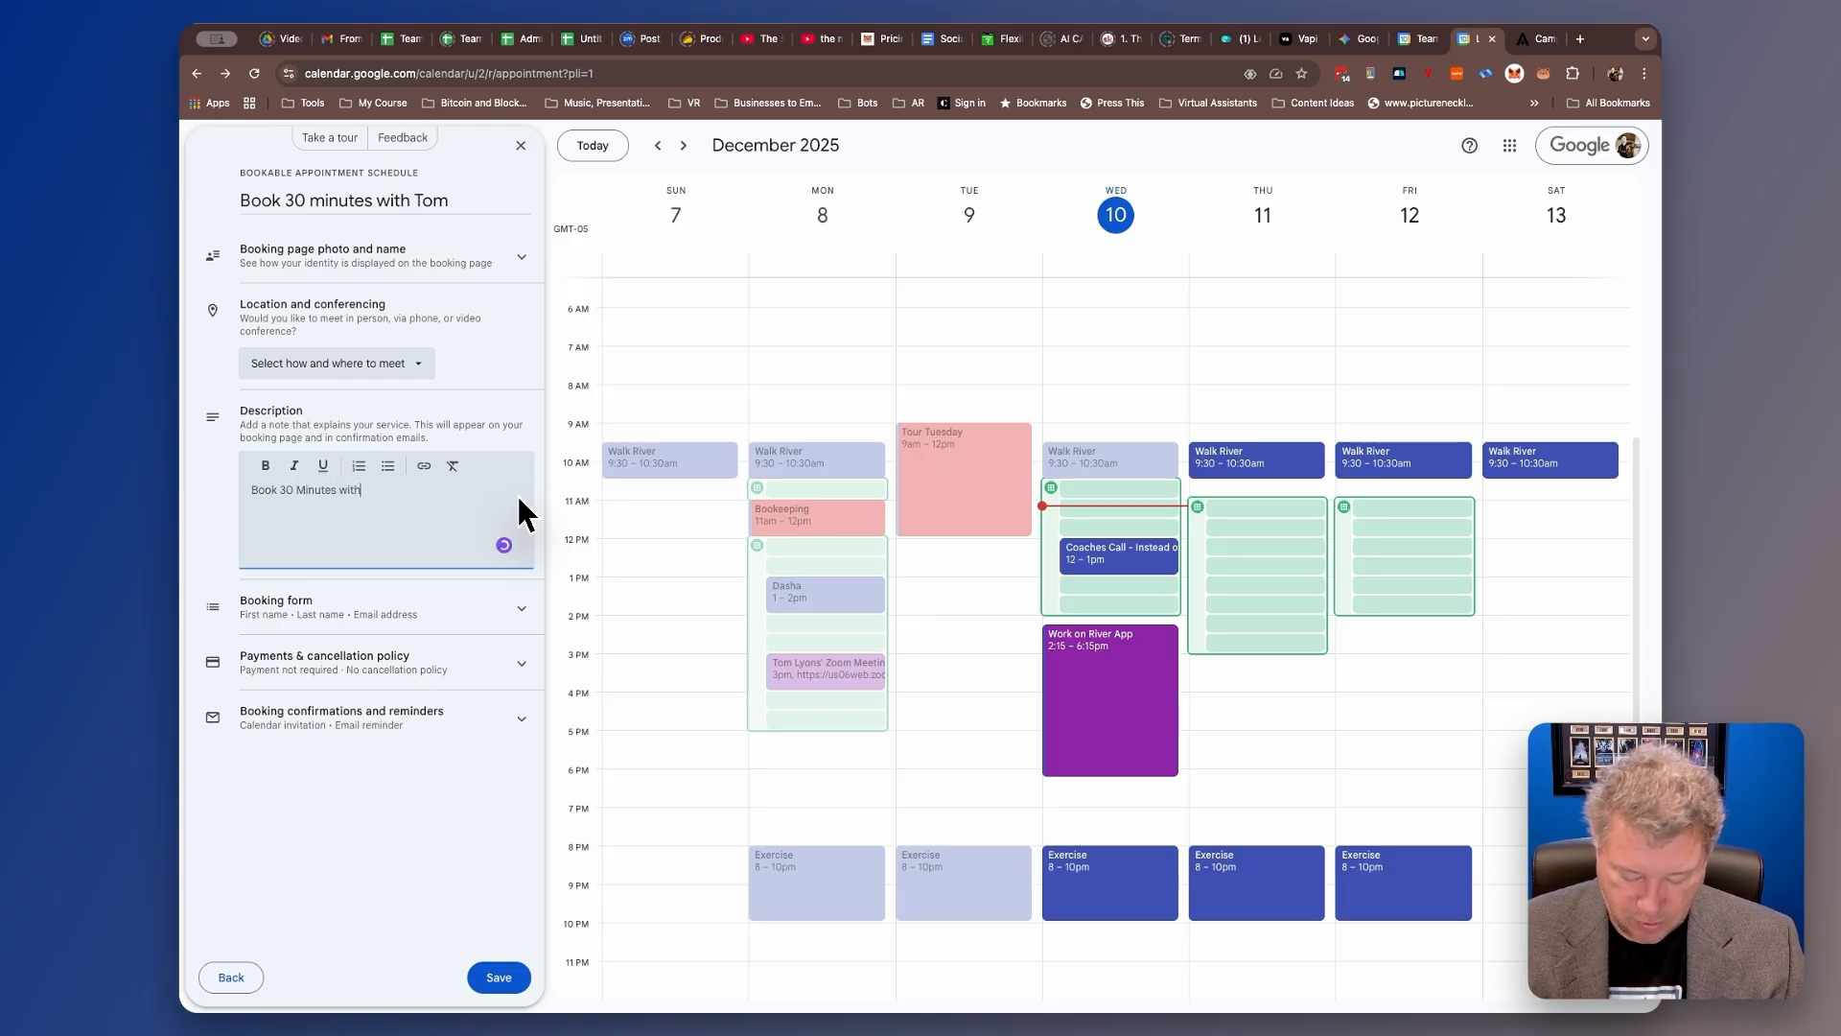
type("Tom to ta")
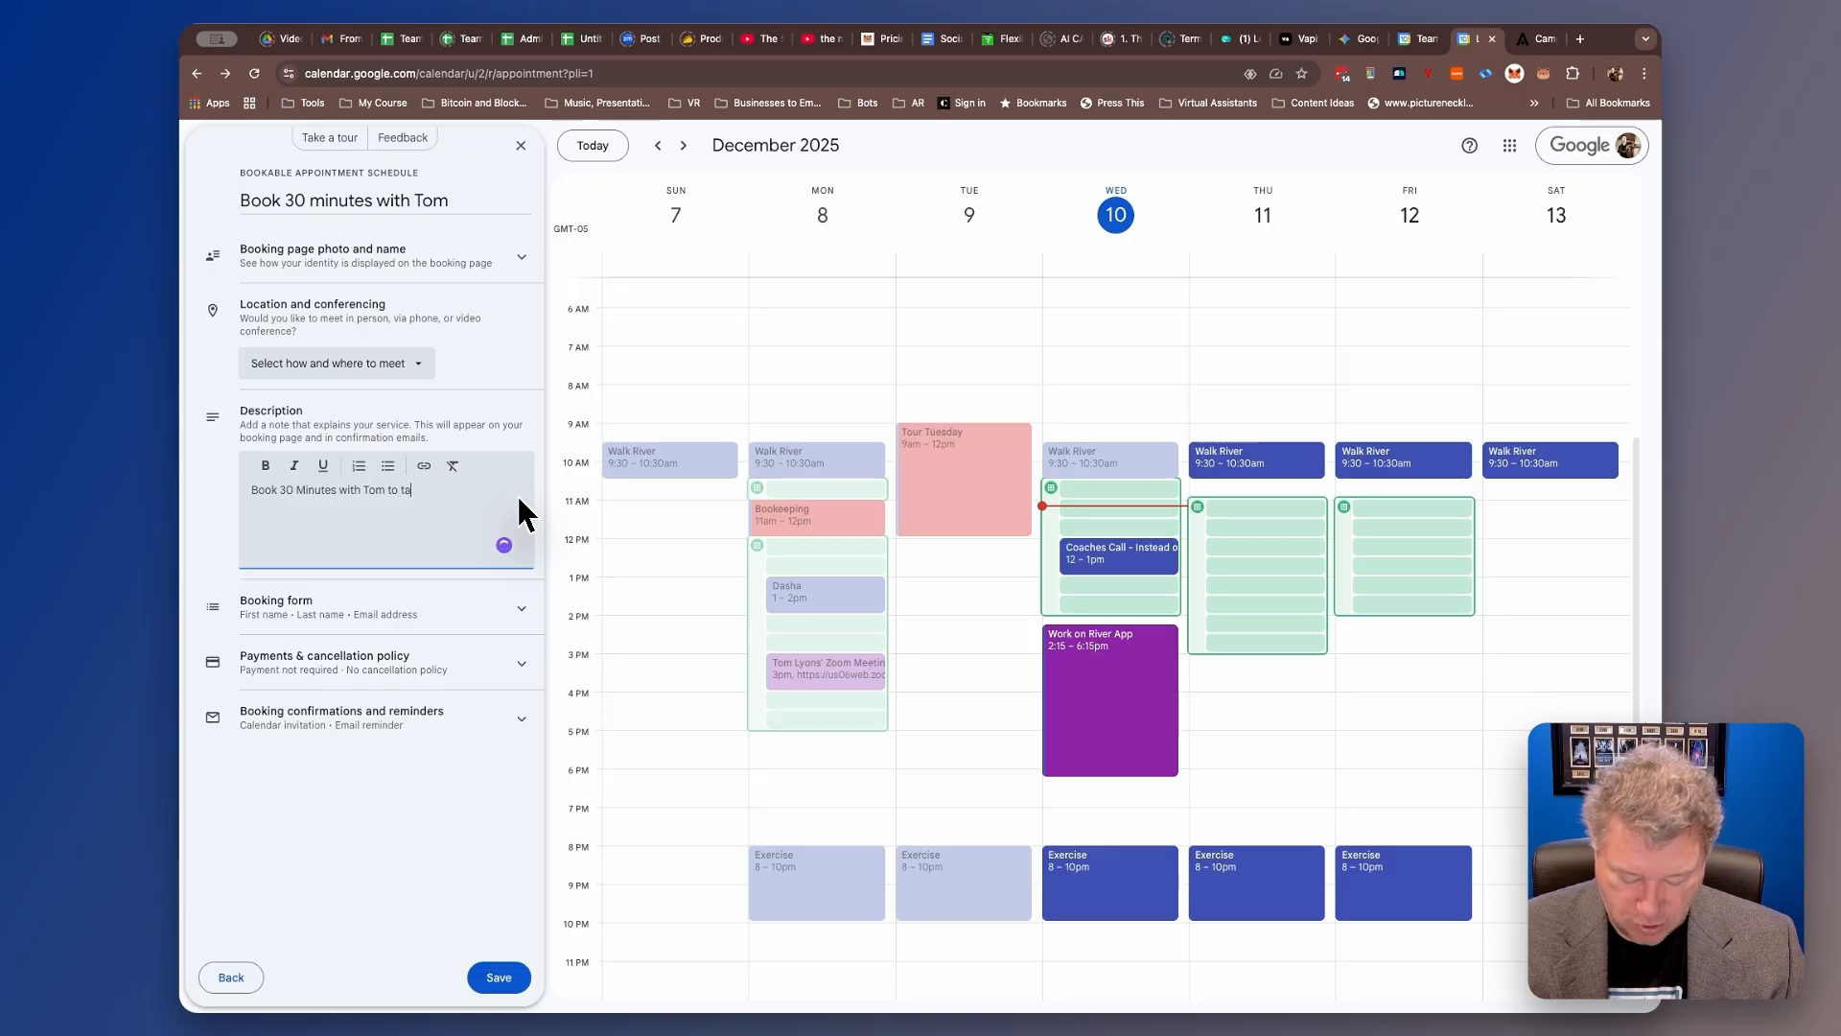
type("lk about Aut")
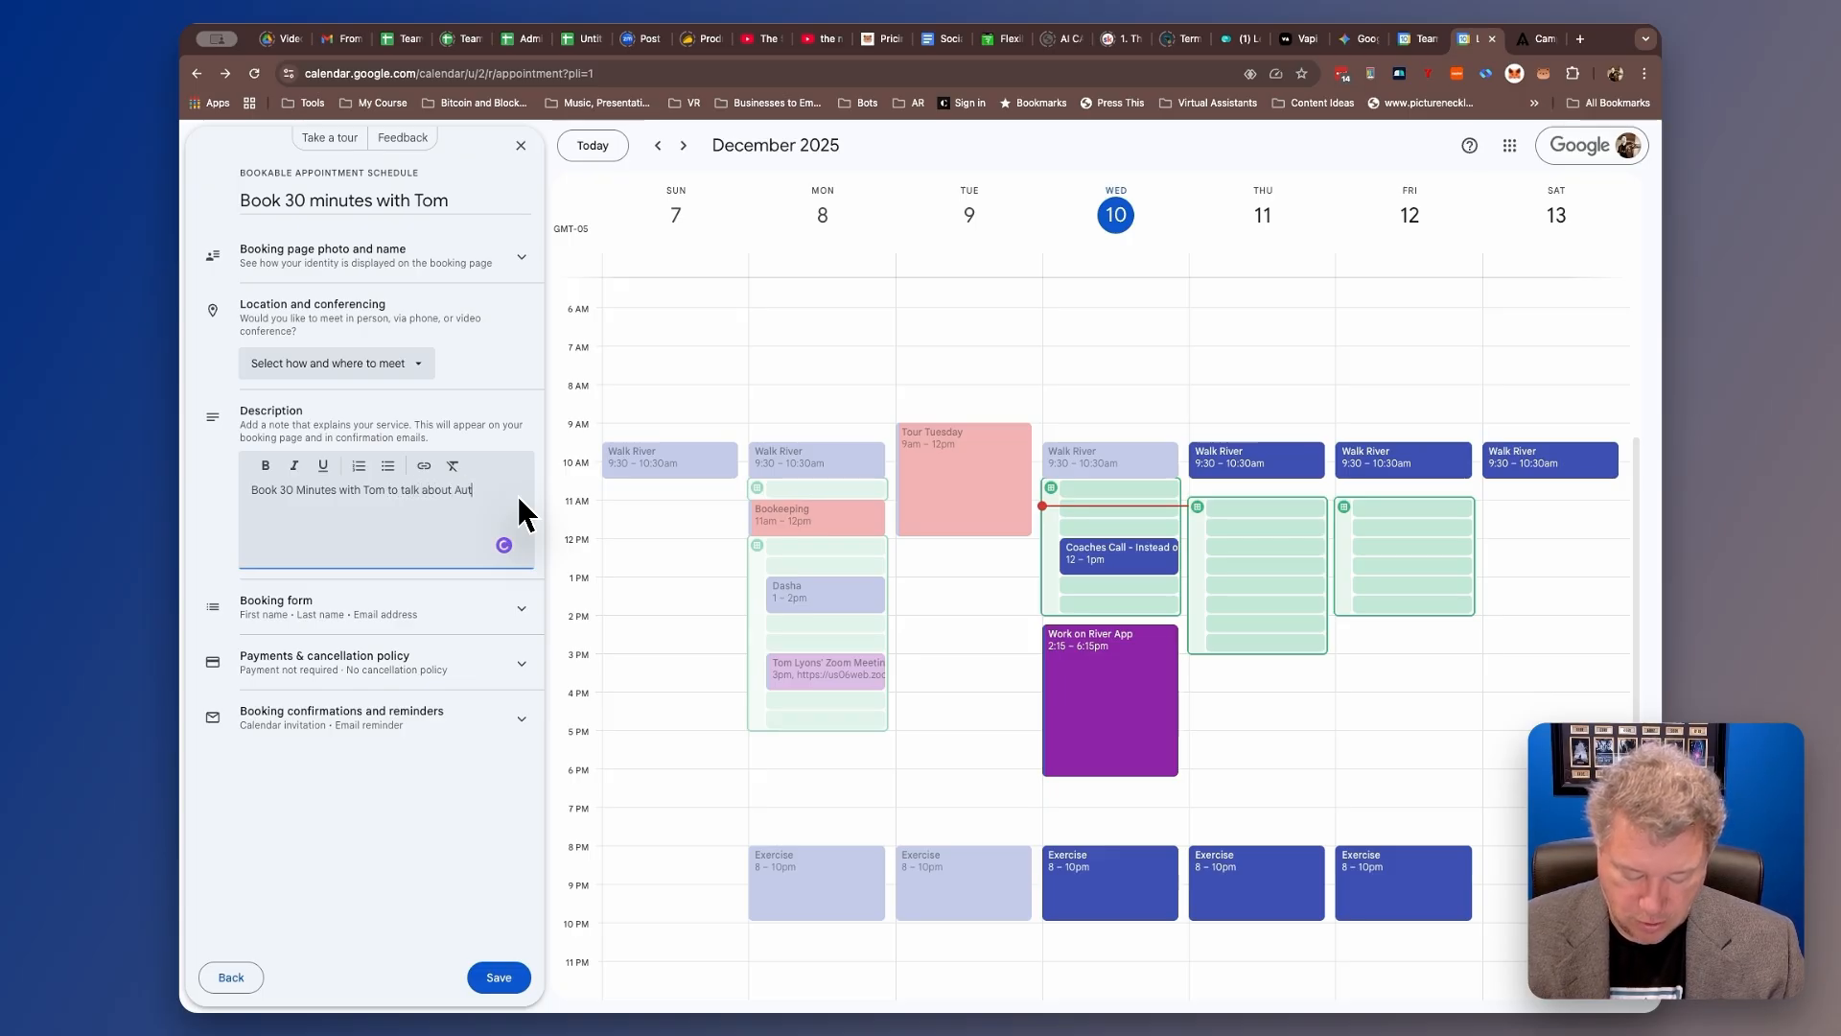
type("omationa dn AI")
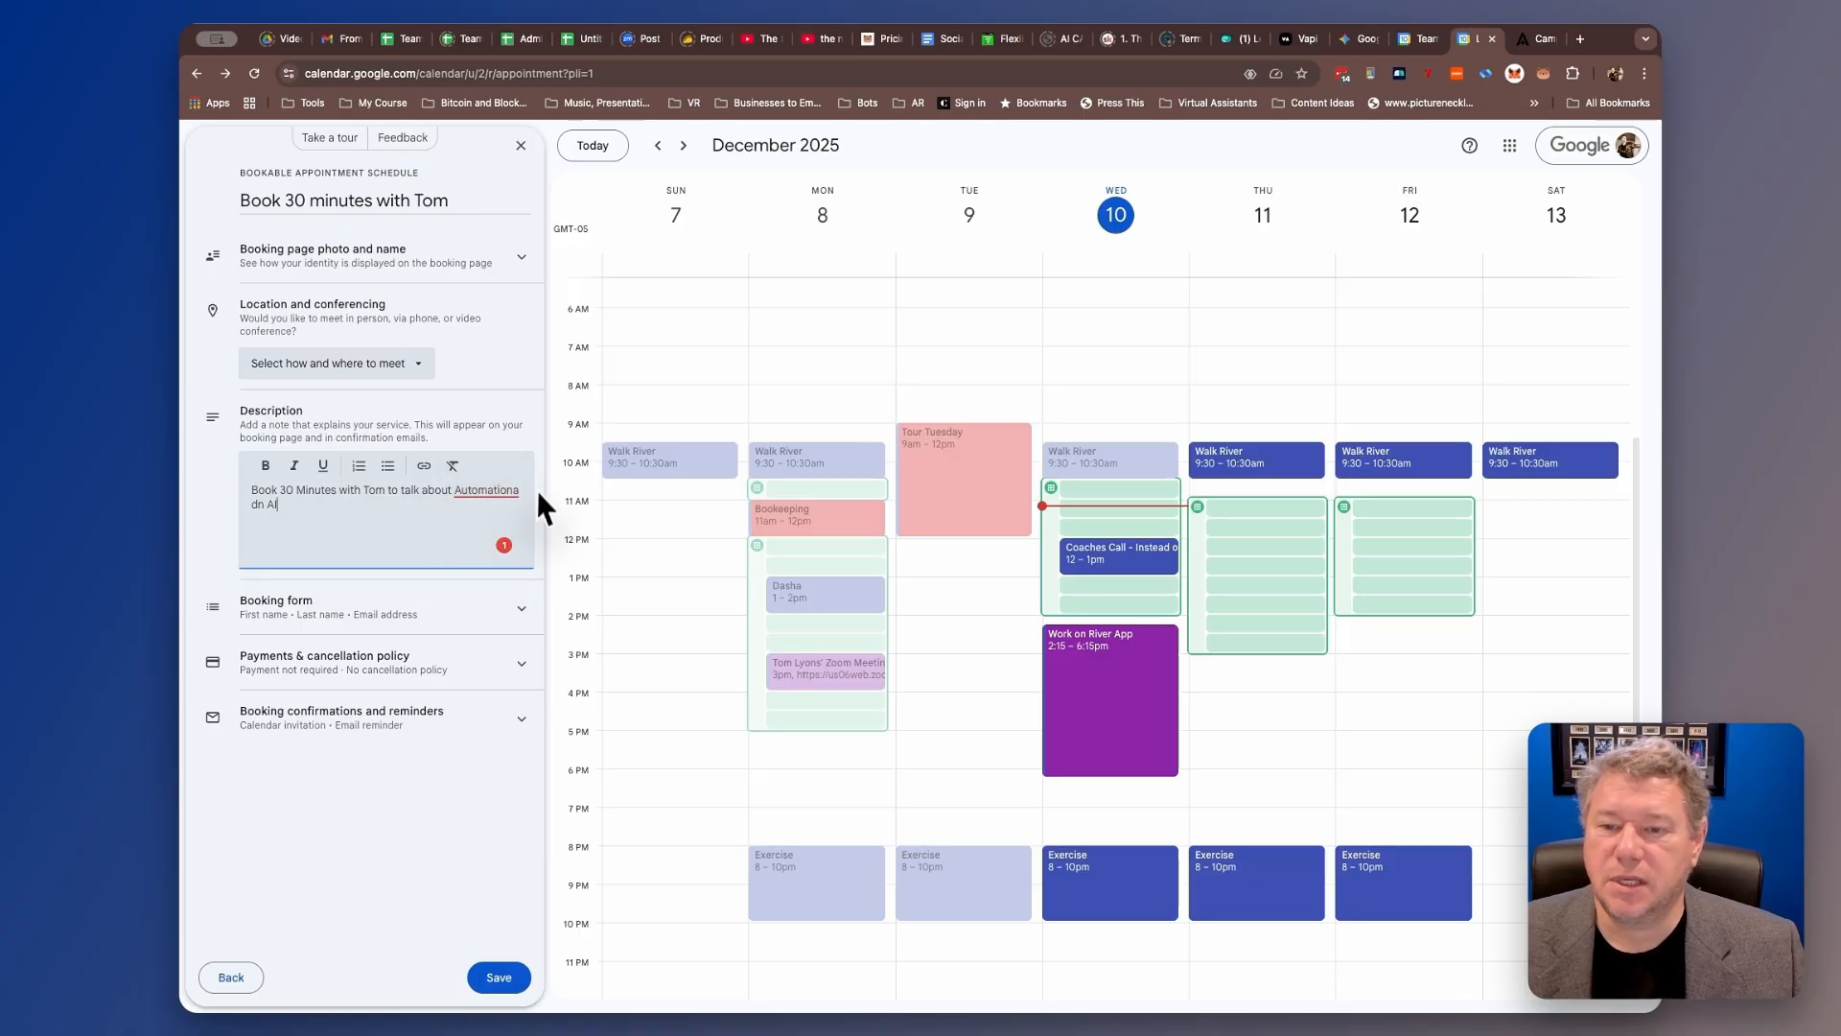
left_click(513, 490)
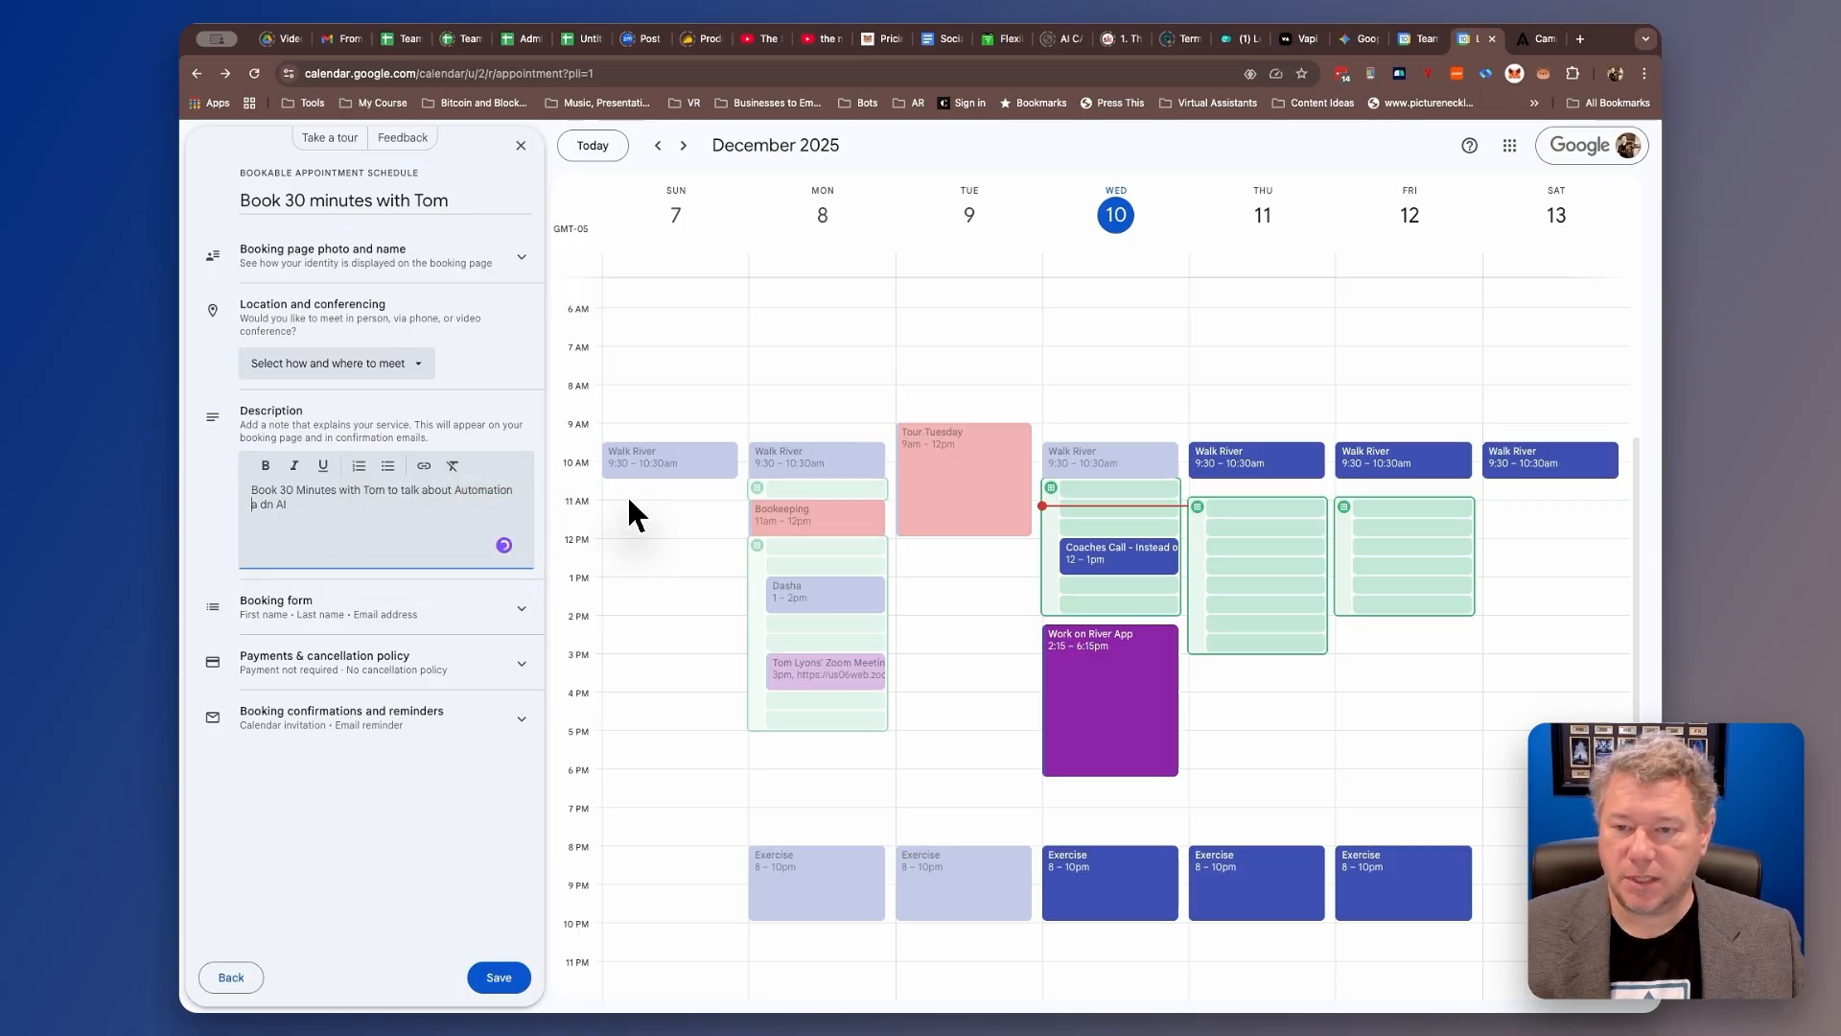
key("BackSpace")
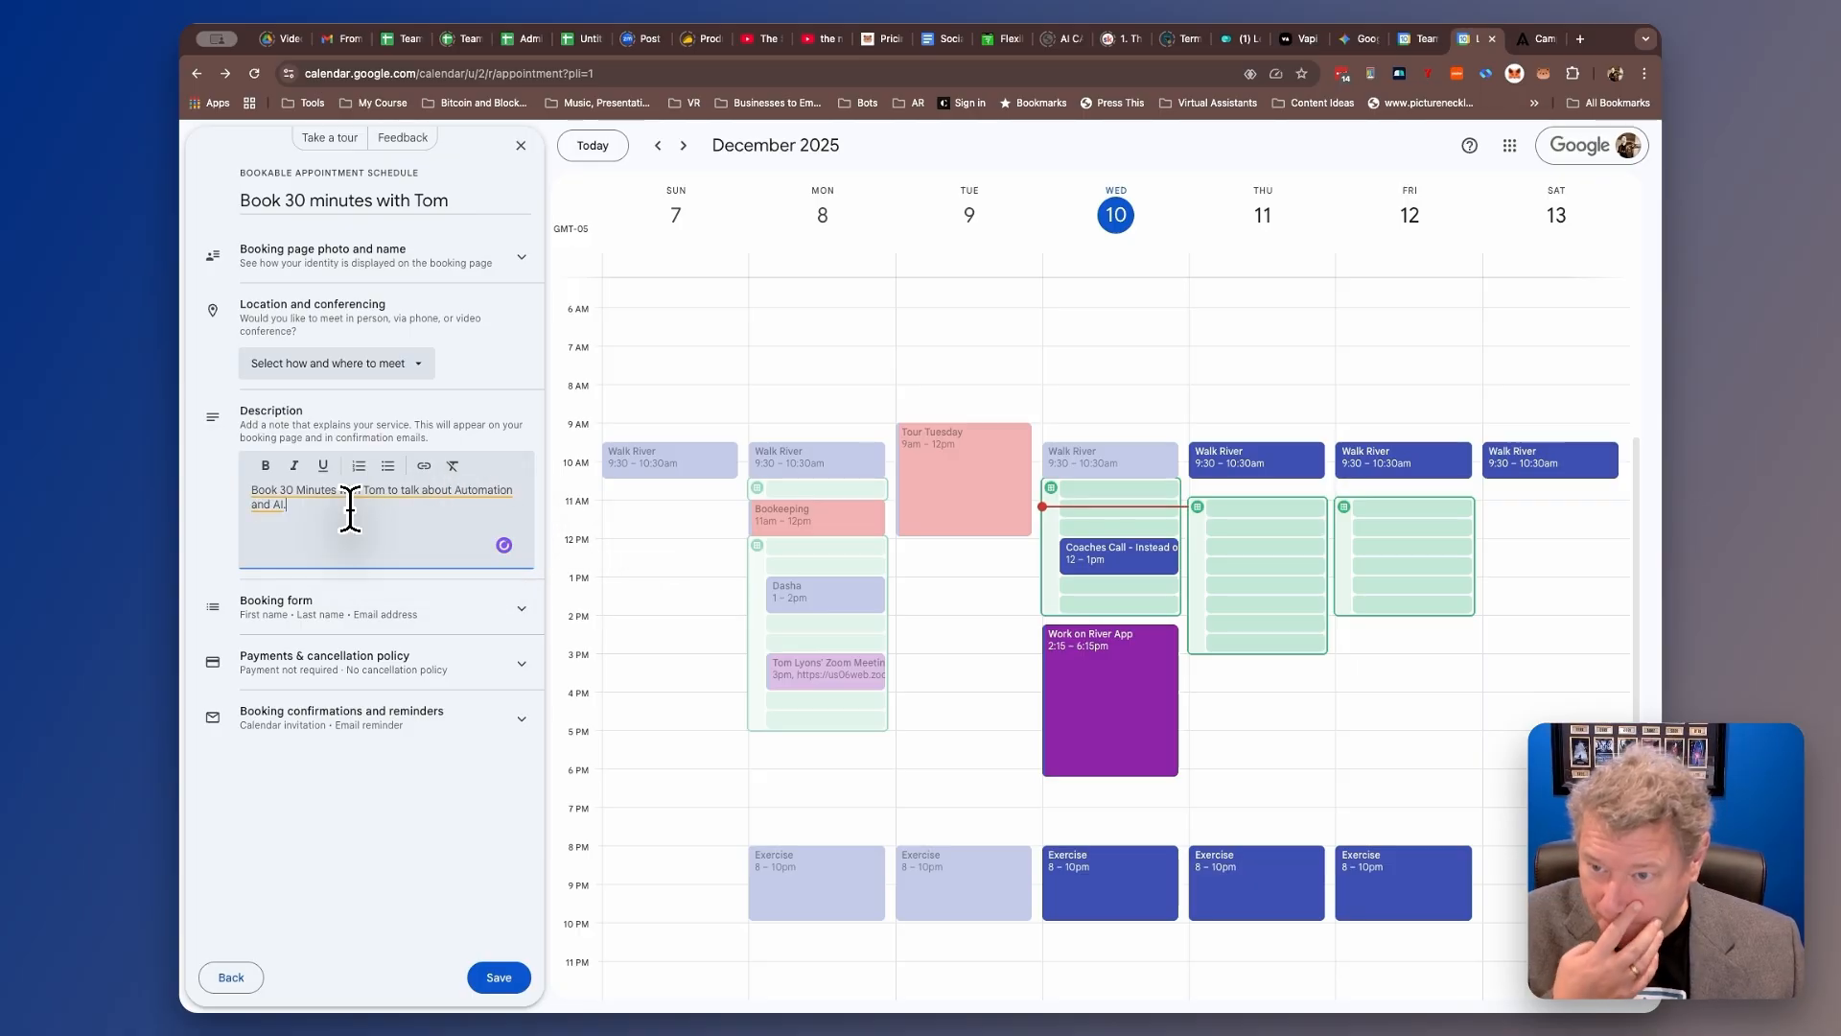
left_click(361, 541)
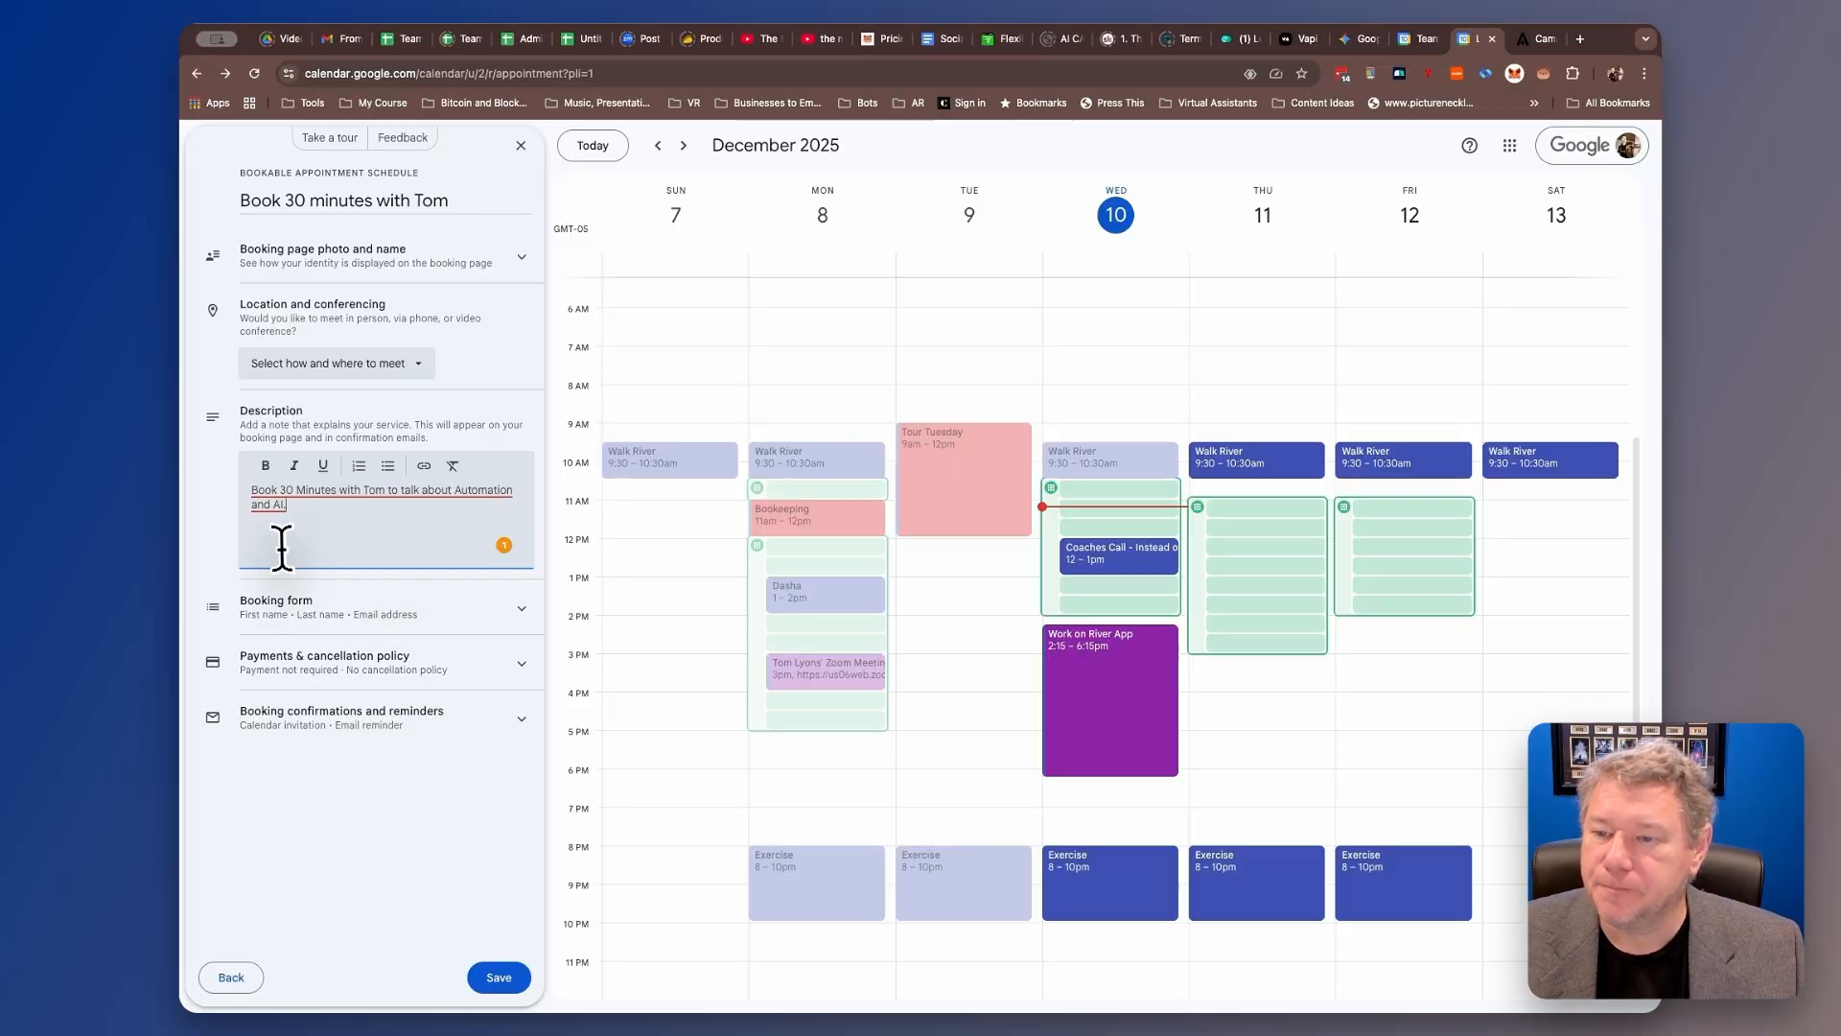
Add a required phone number item to the booking form.
left_click(334, 623)
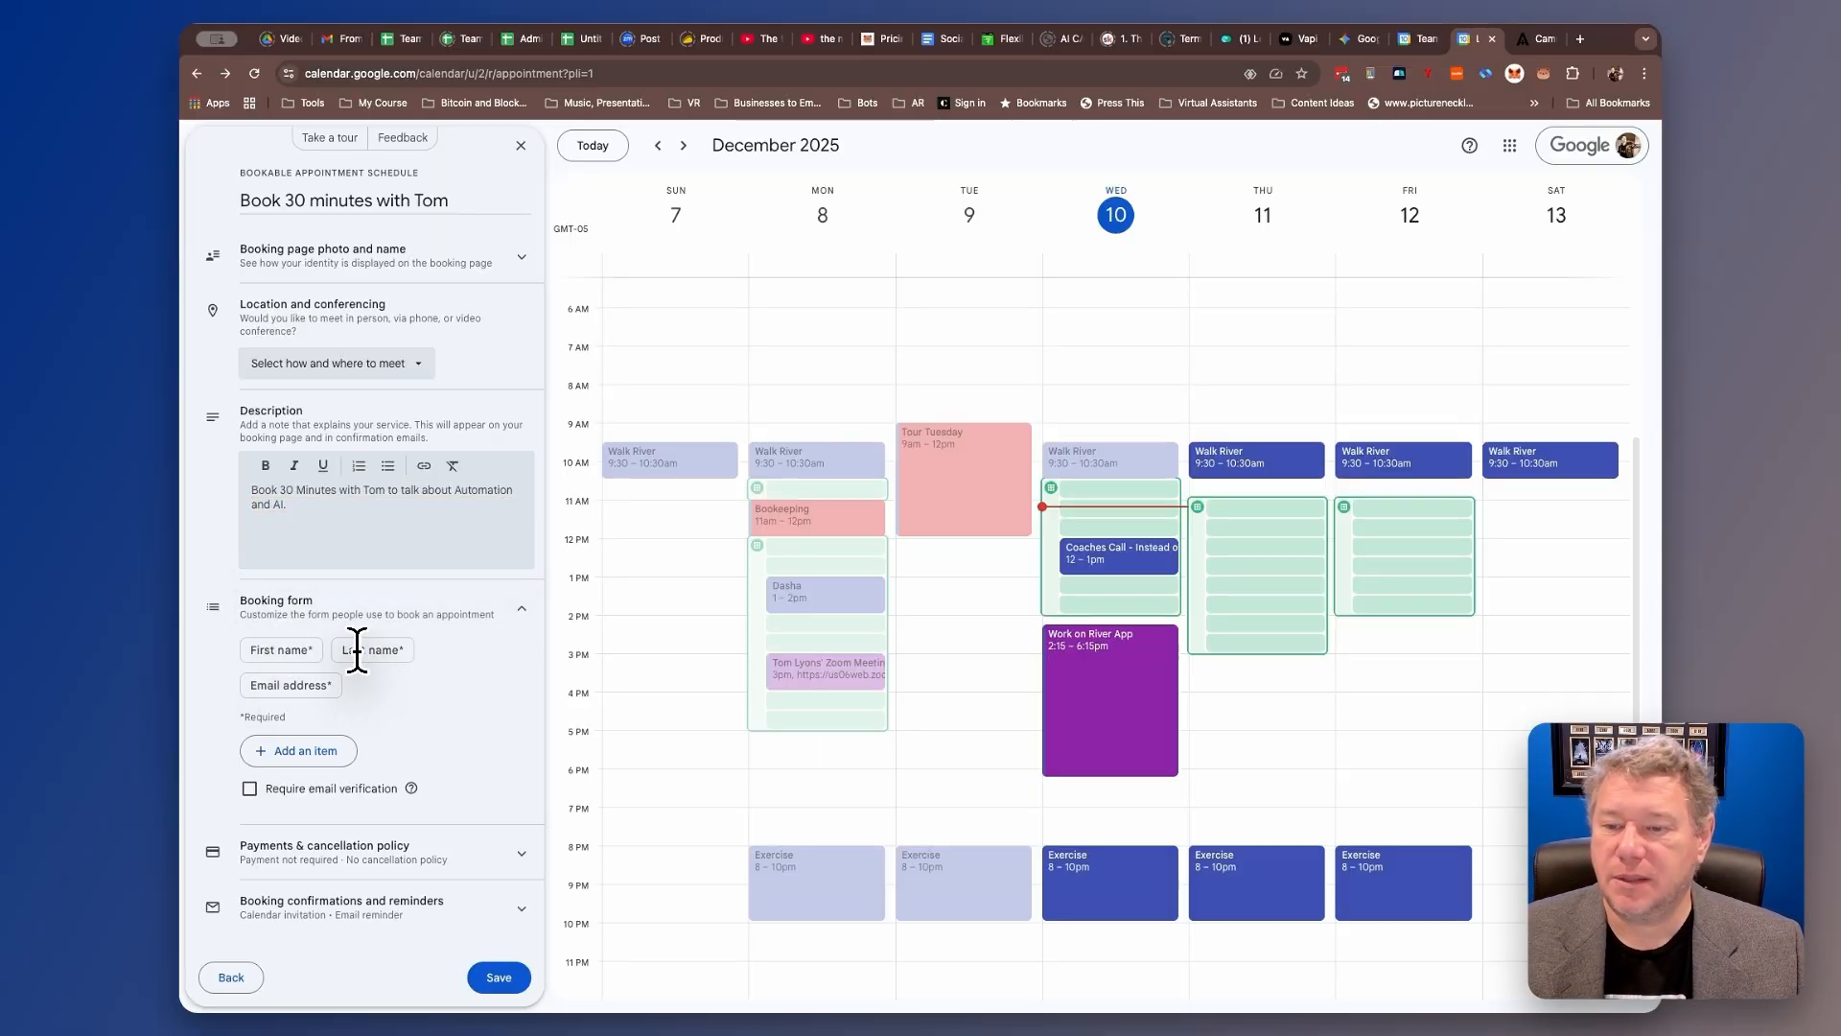
left_click(271, 754)
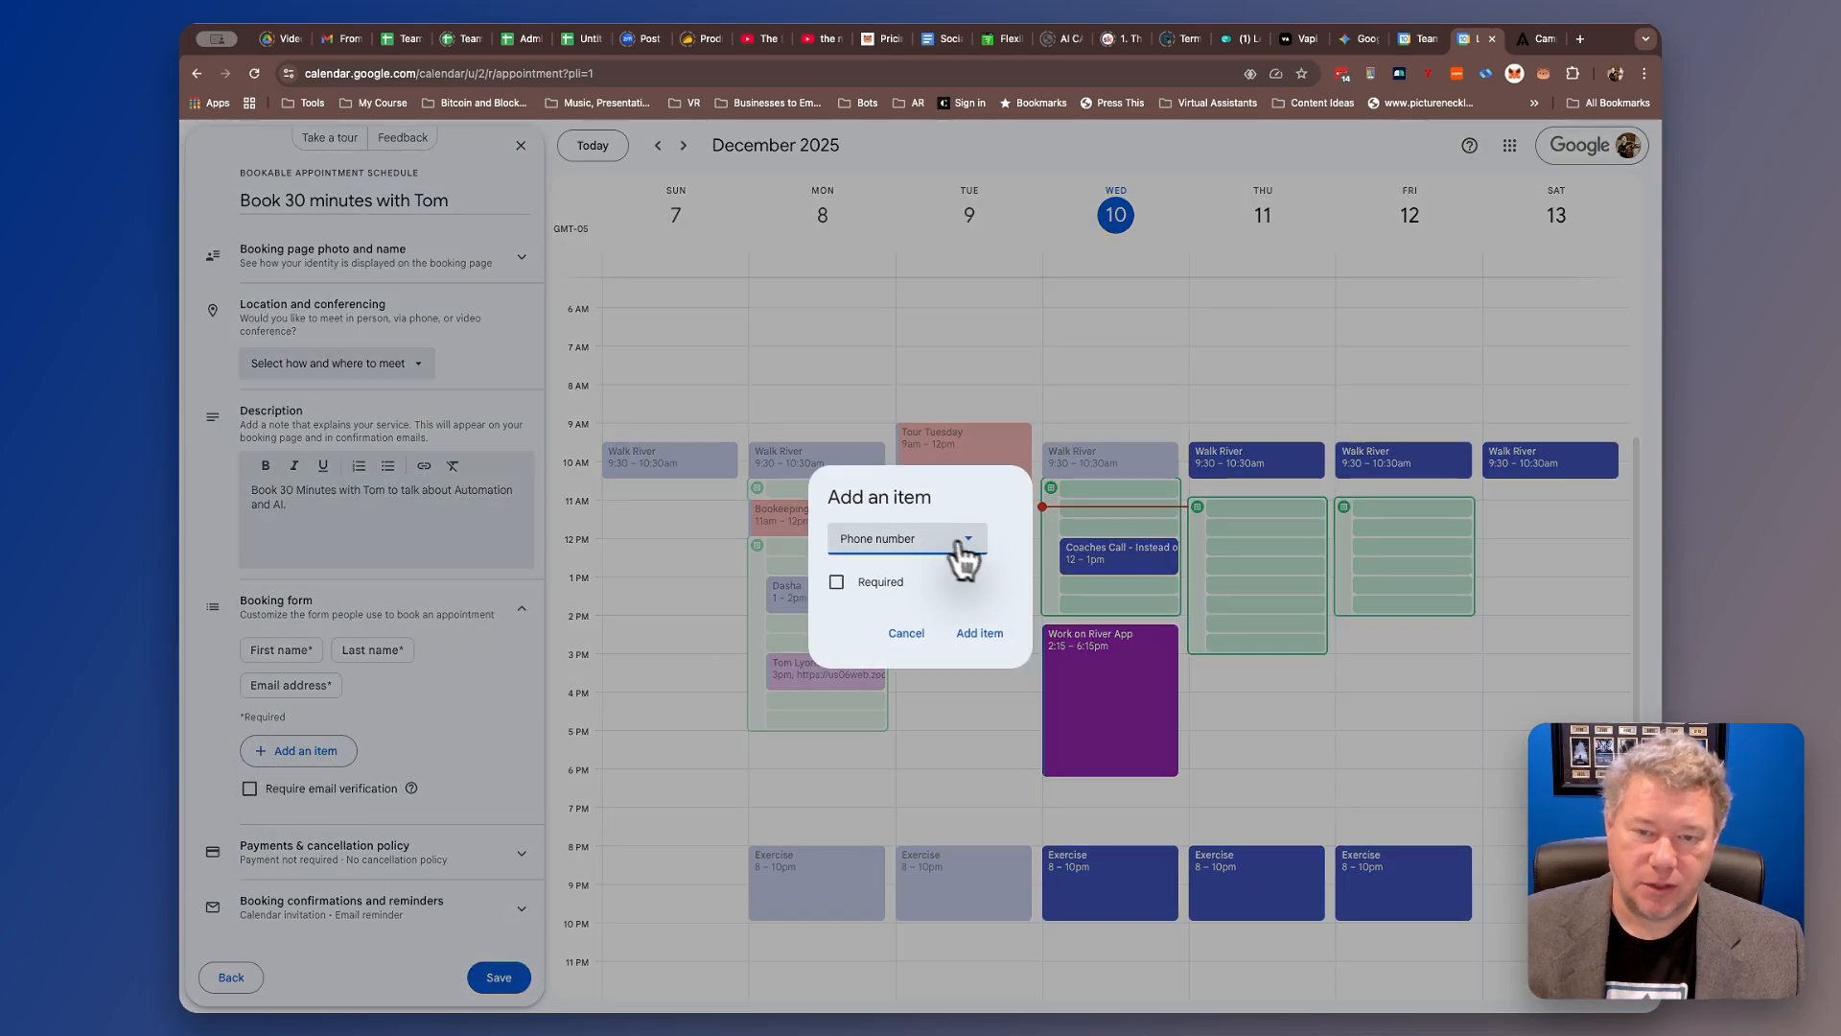
left_click(837, 582)
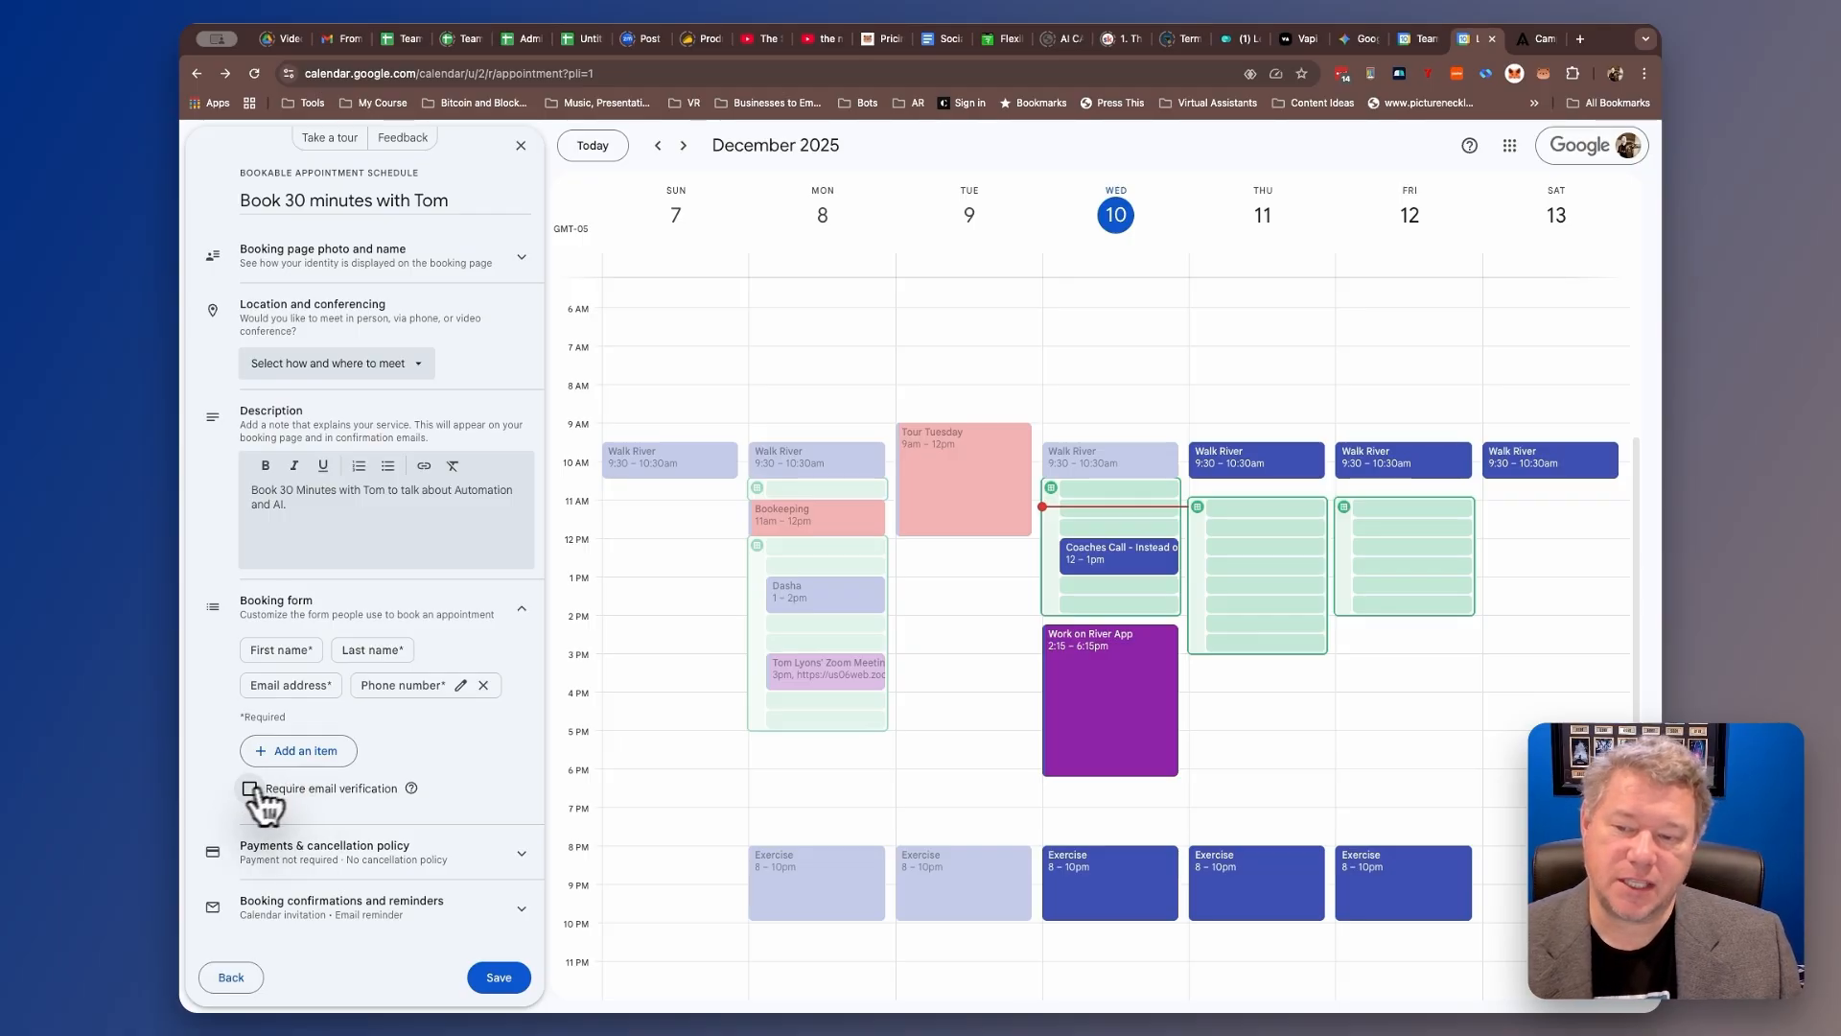
Look over the payment options and the cancellation policy field, and expand the booking confirmations and reminders settings.
left_click(503, 861)
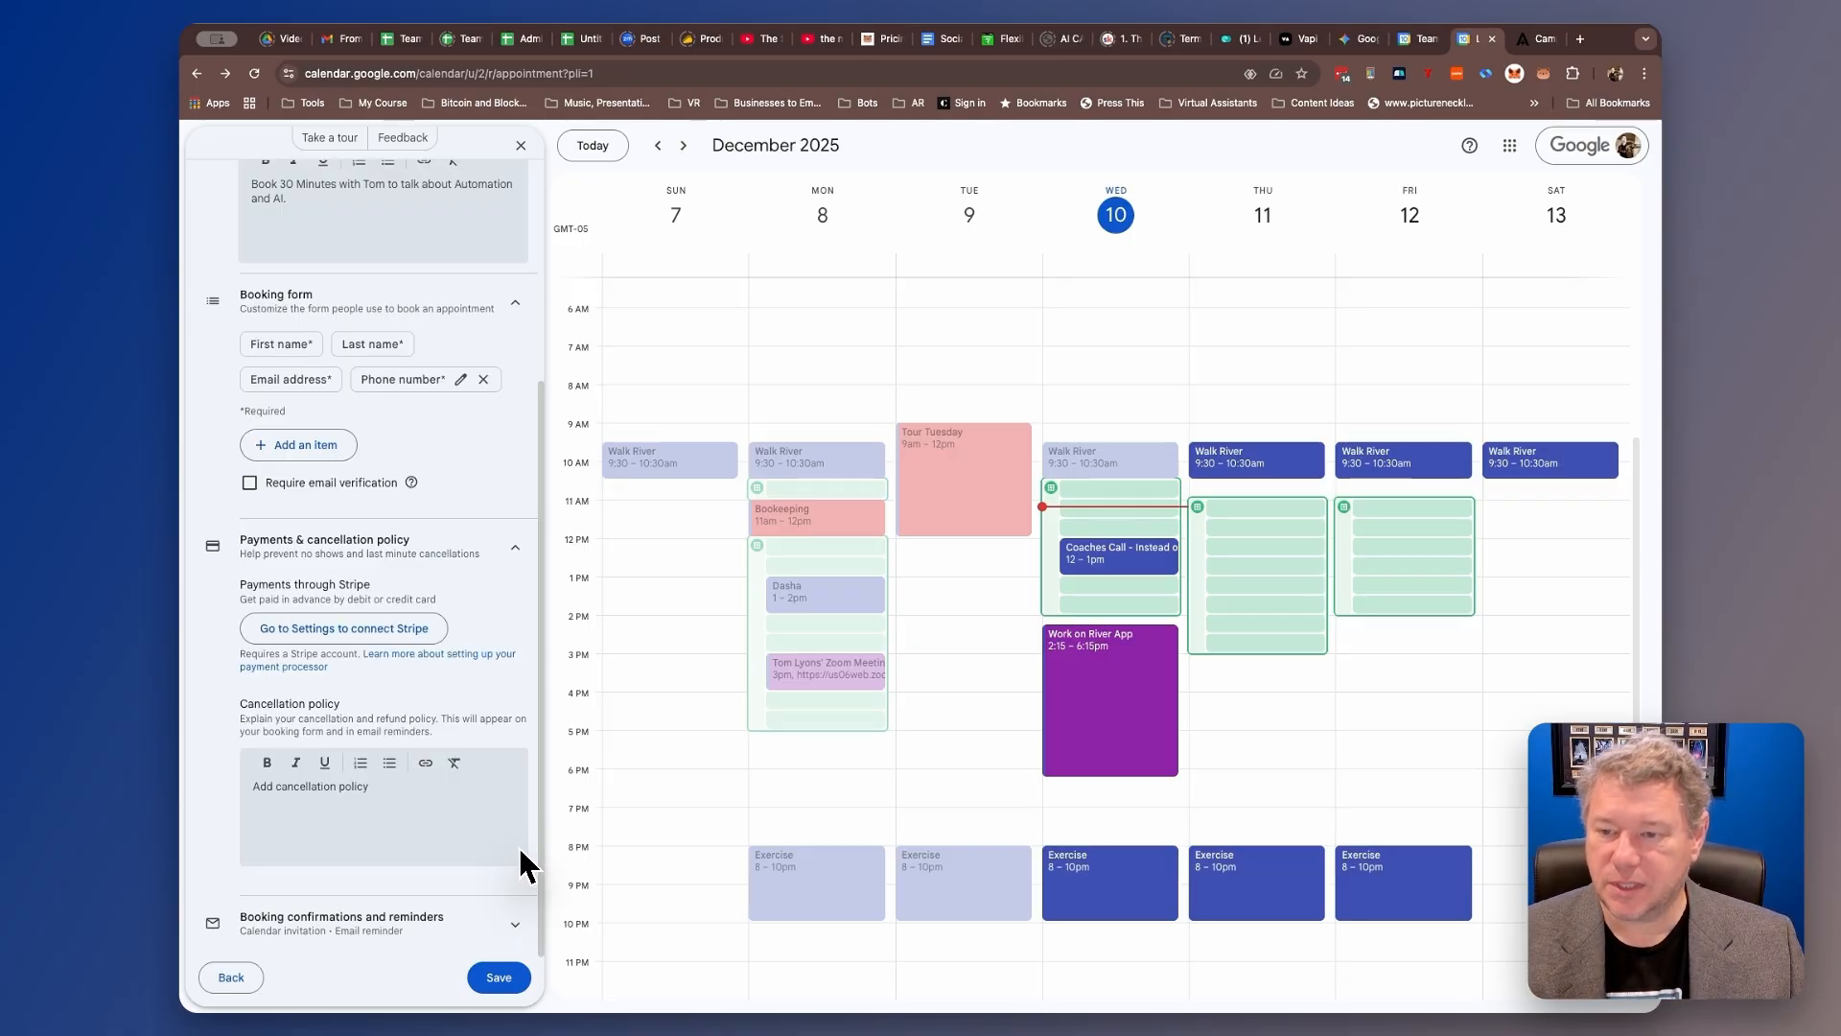
left_click(374, 792)
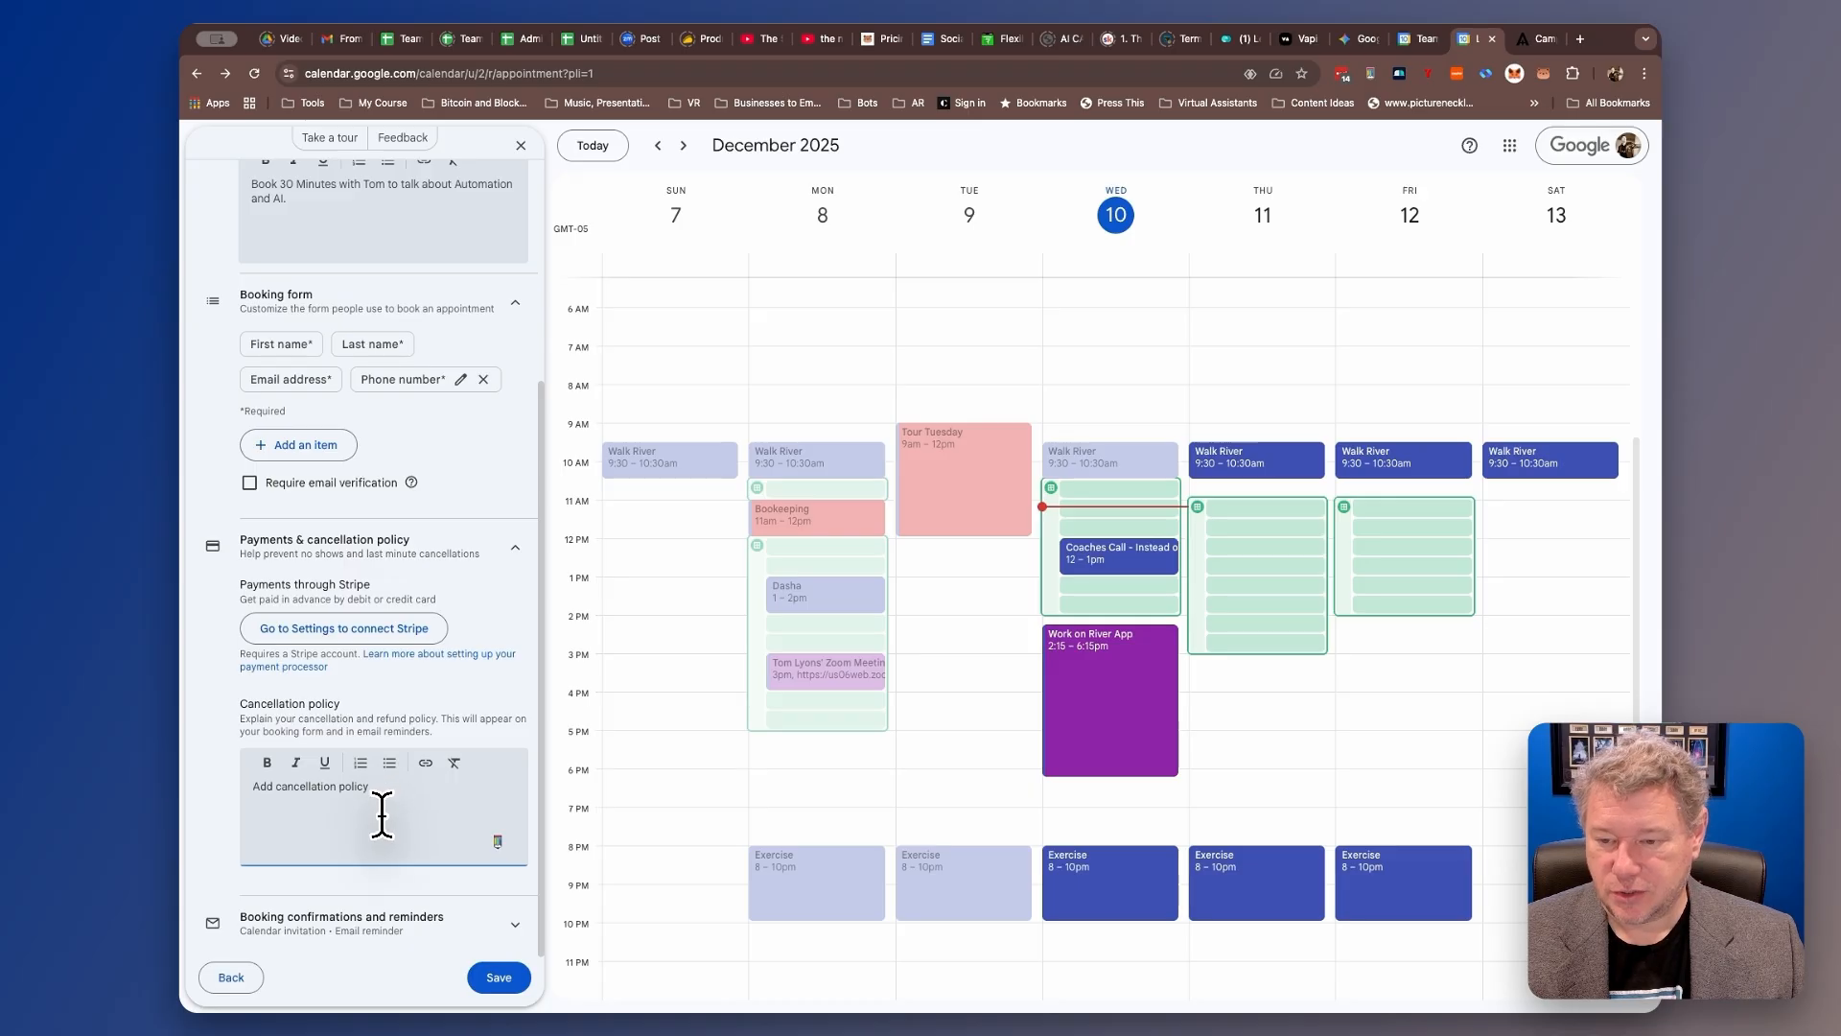
left_click(431, 928)
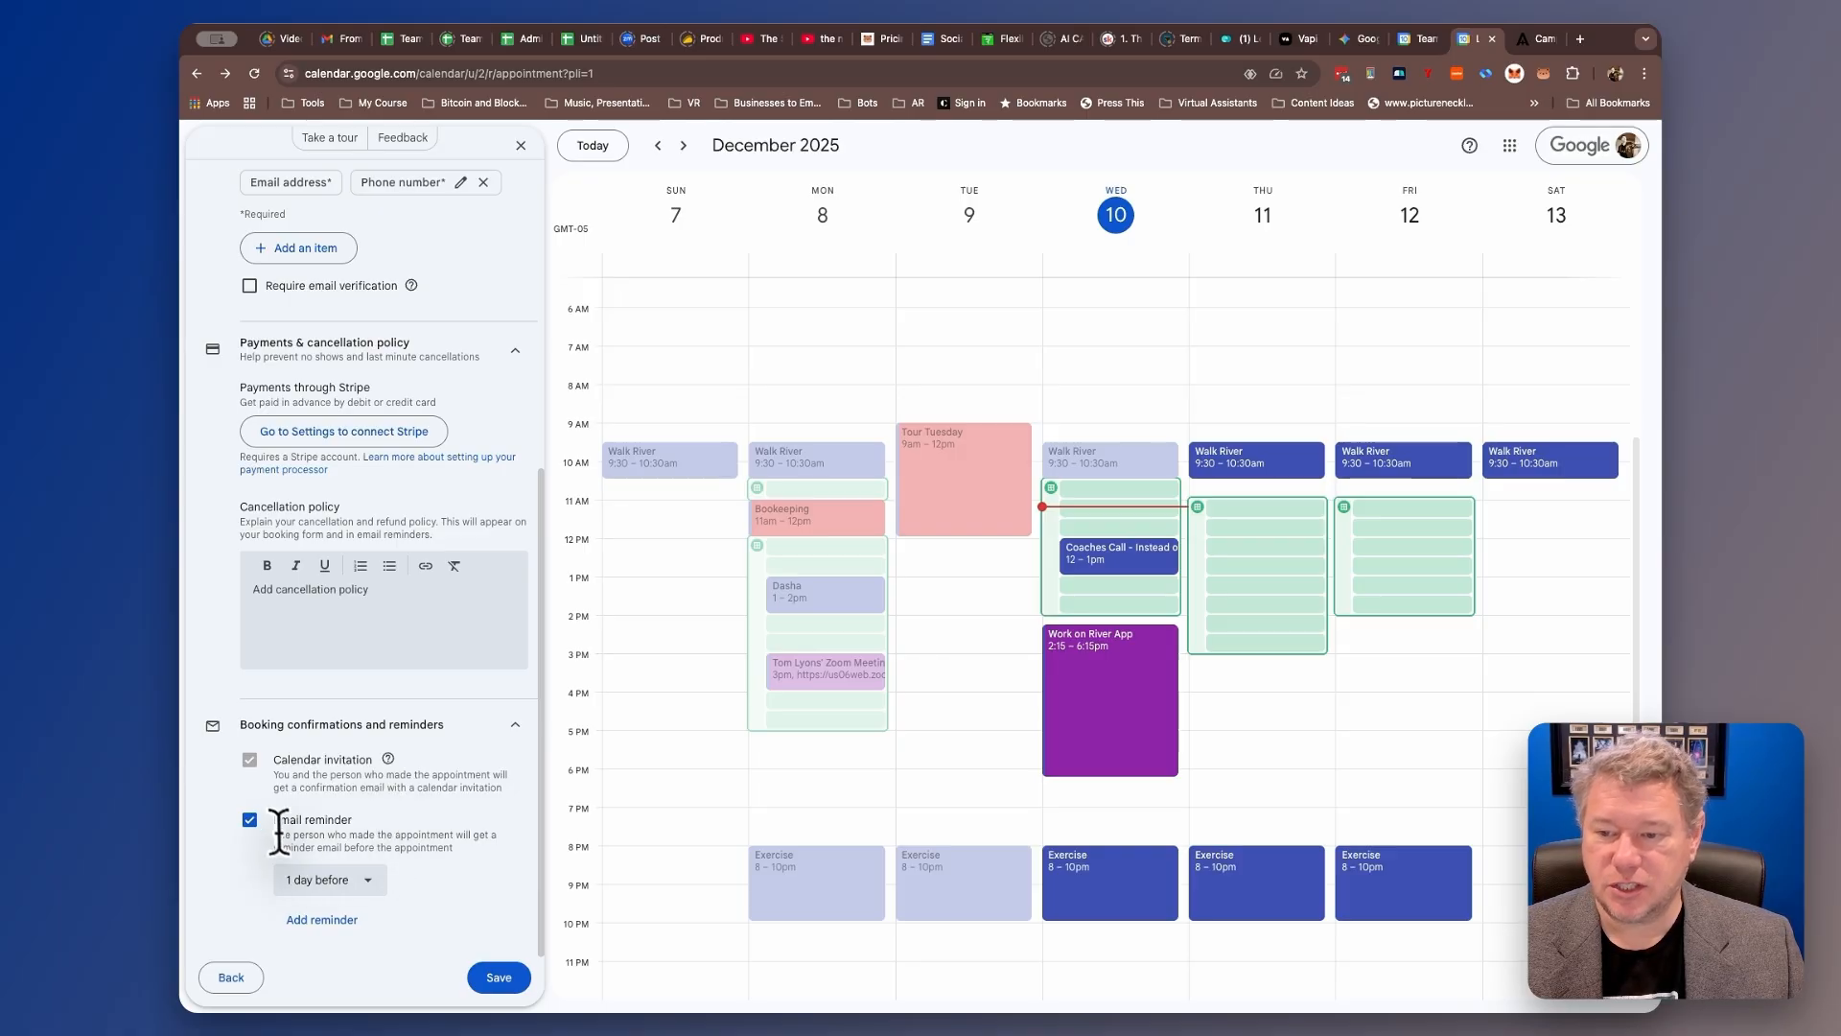
Keep the email reminder at 1 day before and add a second email reminder at 10 minutes before.
left_click(370, 885)
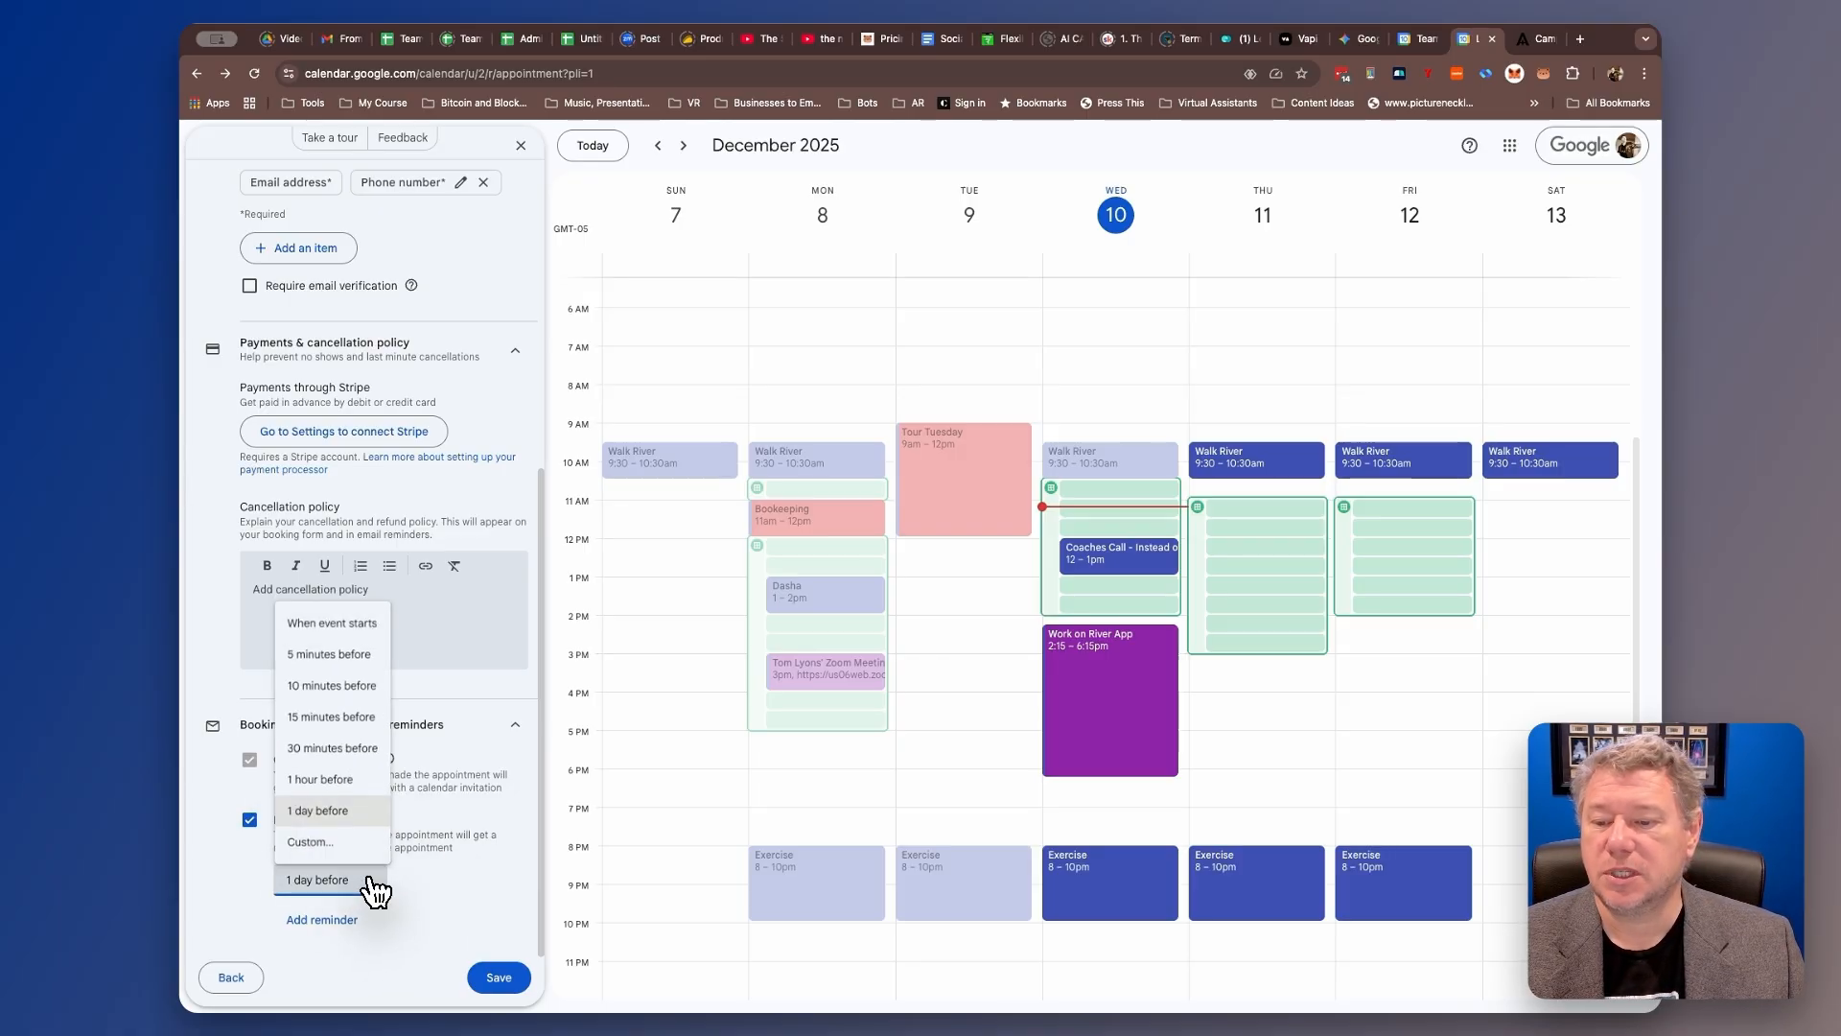
left_click(429, 890)
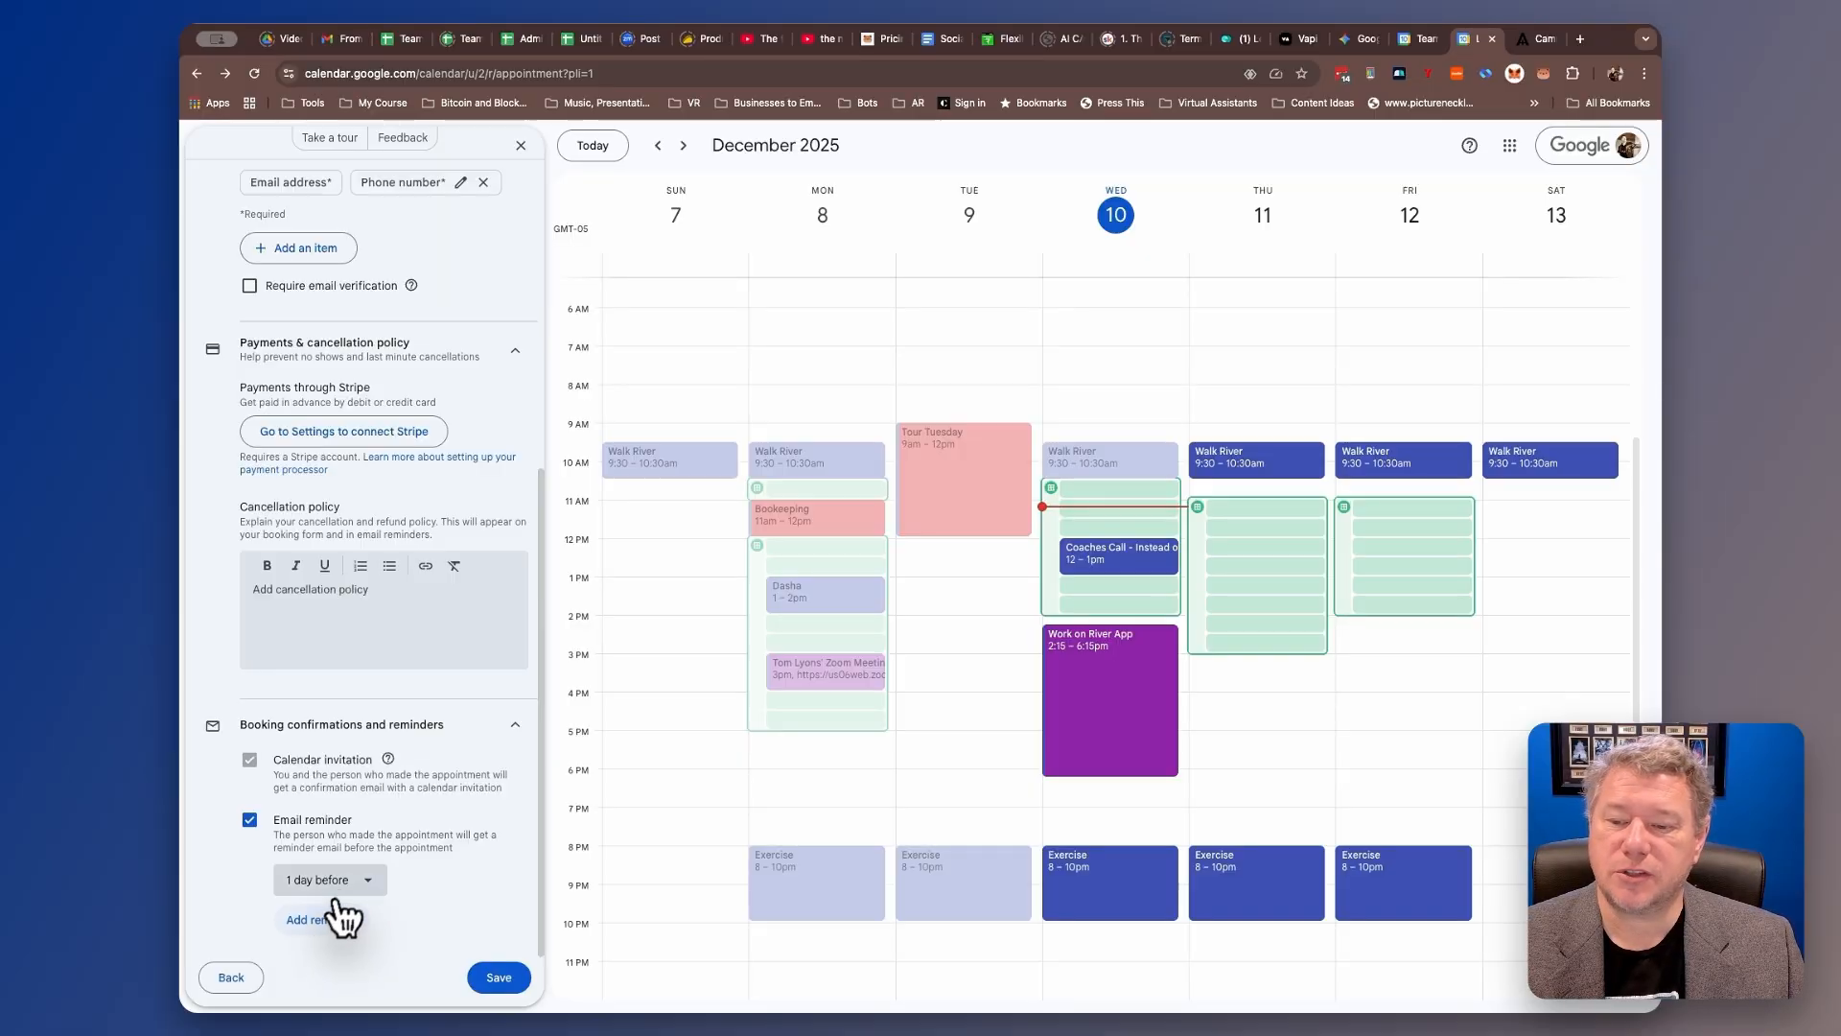
left_click(326, 920)
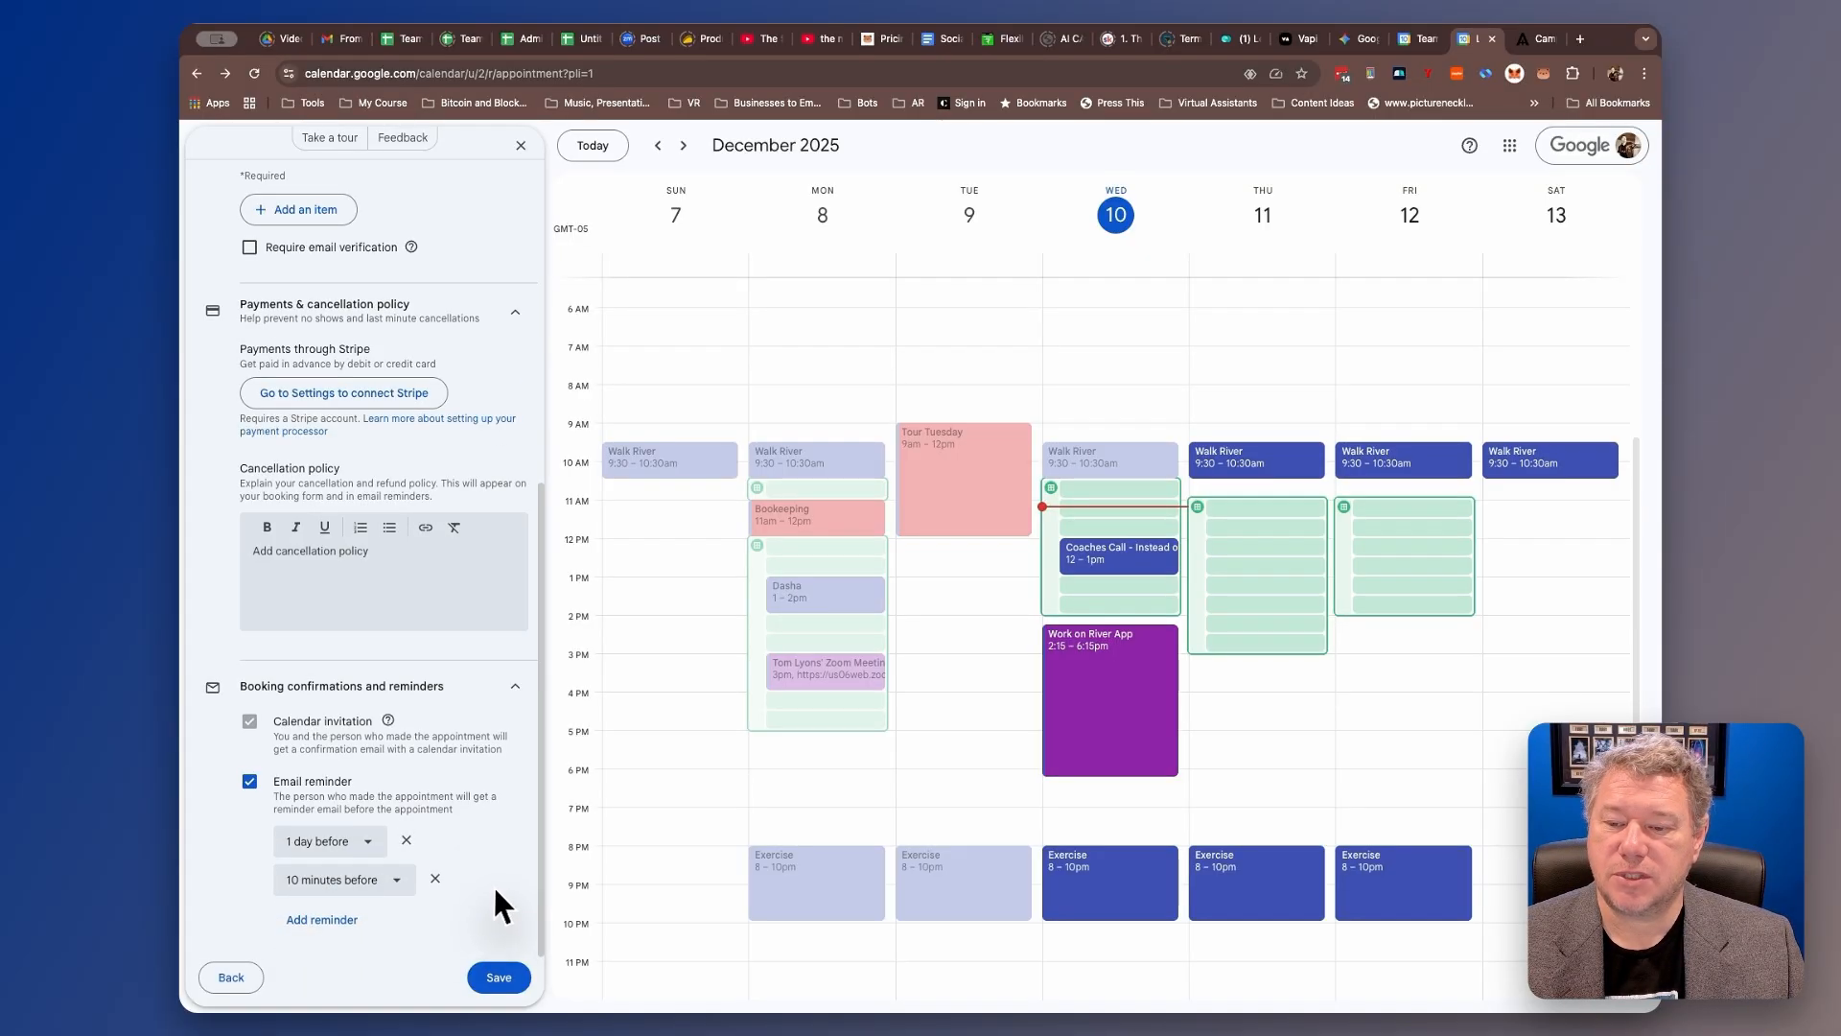
Try a third email reminder with a custom time of 5 days, cancel the custom time and remove the extra reminder.
left_click(337, 923)
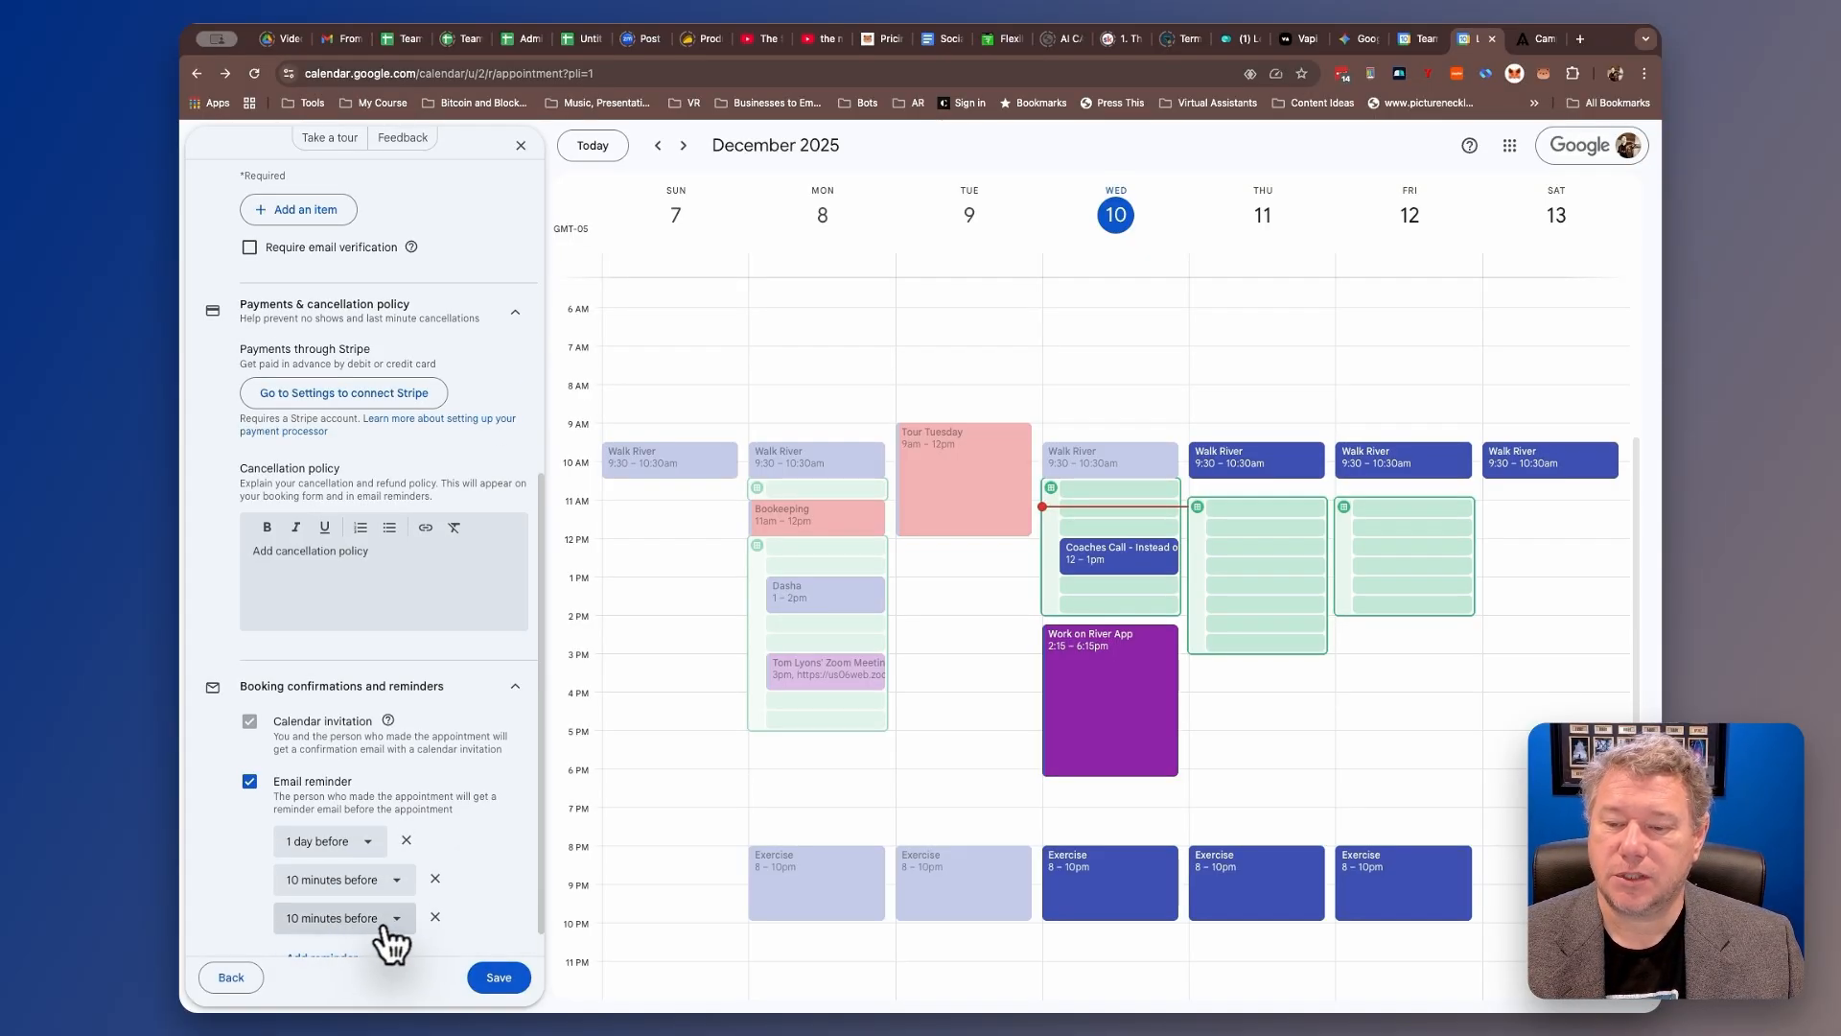
left_click(393, 918)
left_click(320, 880)
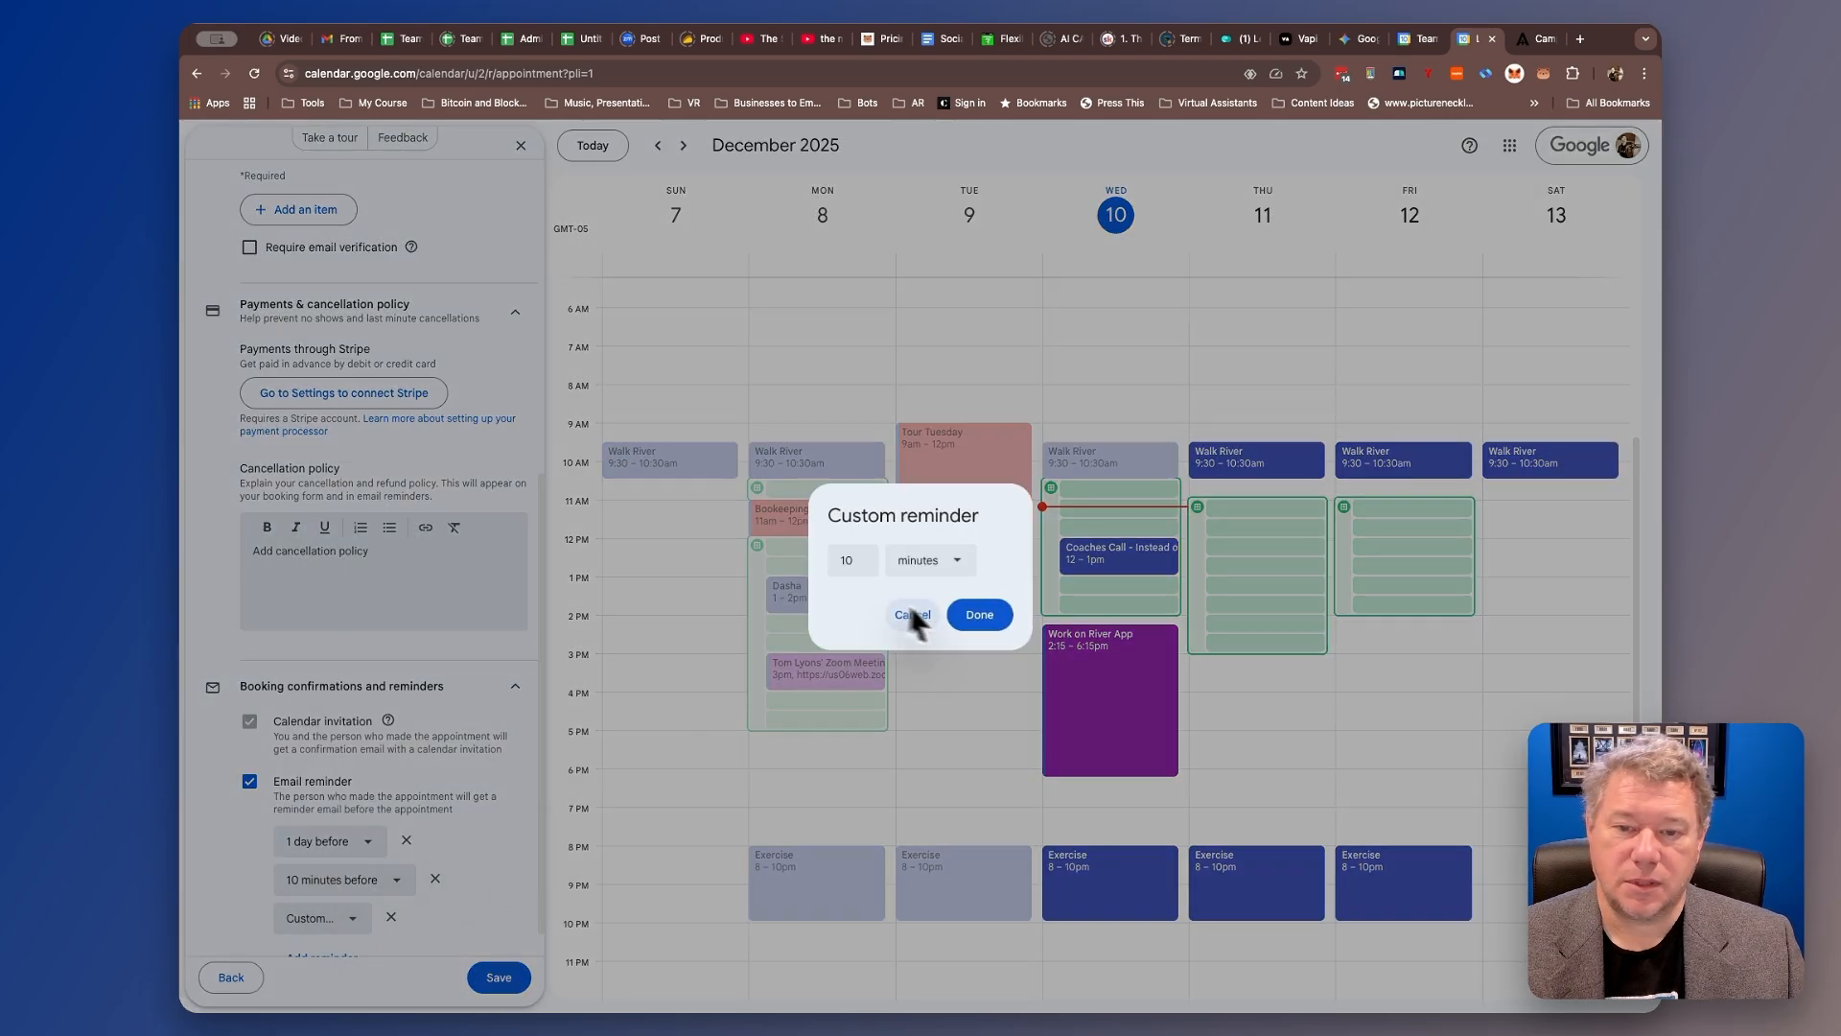
double_click(845, 560)
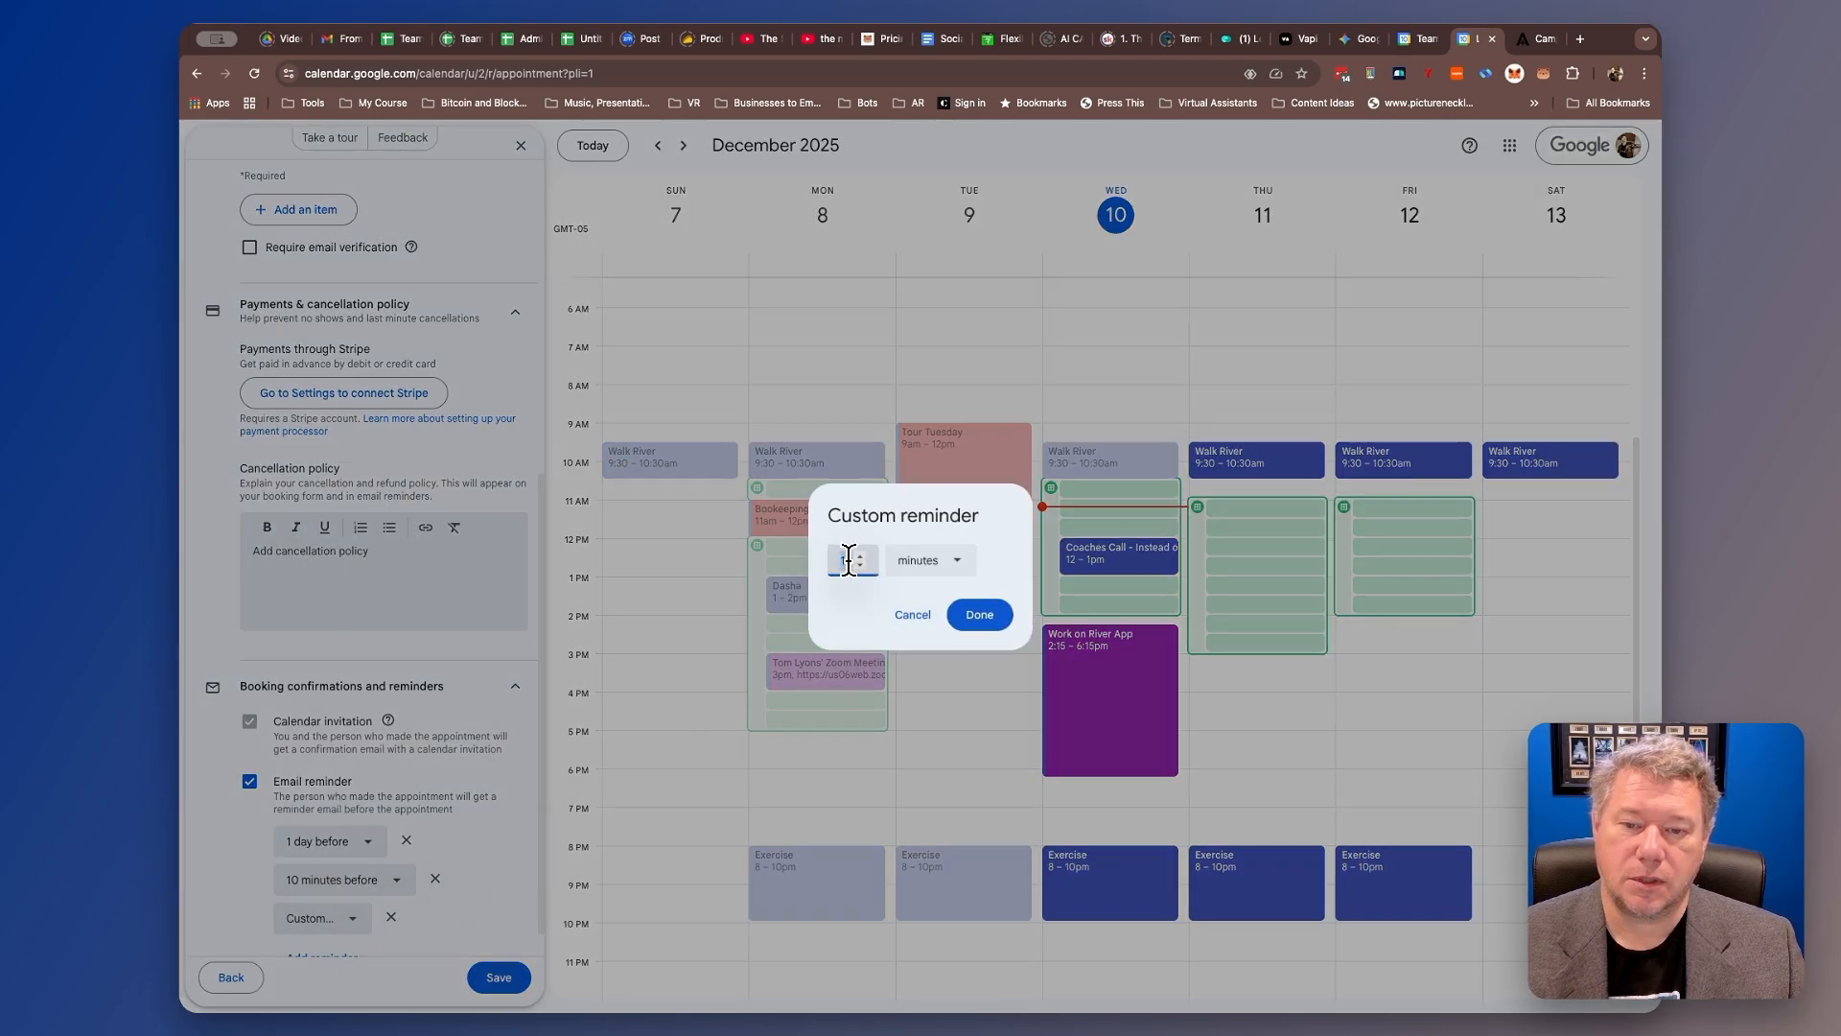
type("5")
left_click(950, 561)
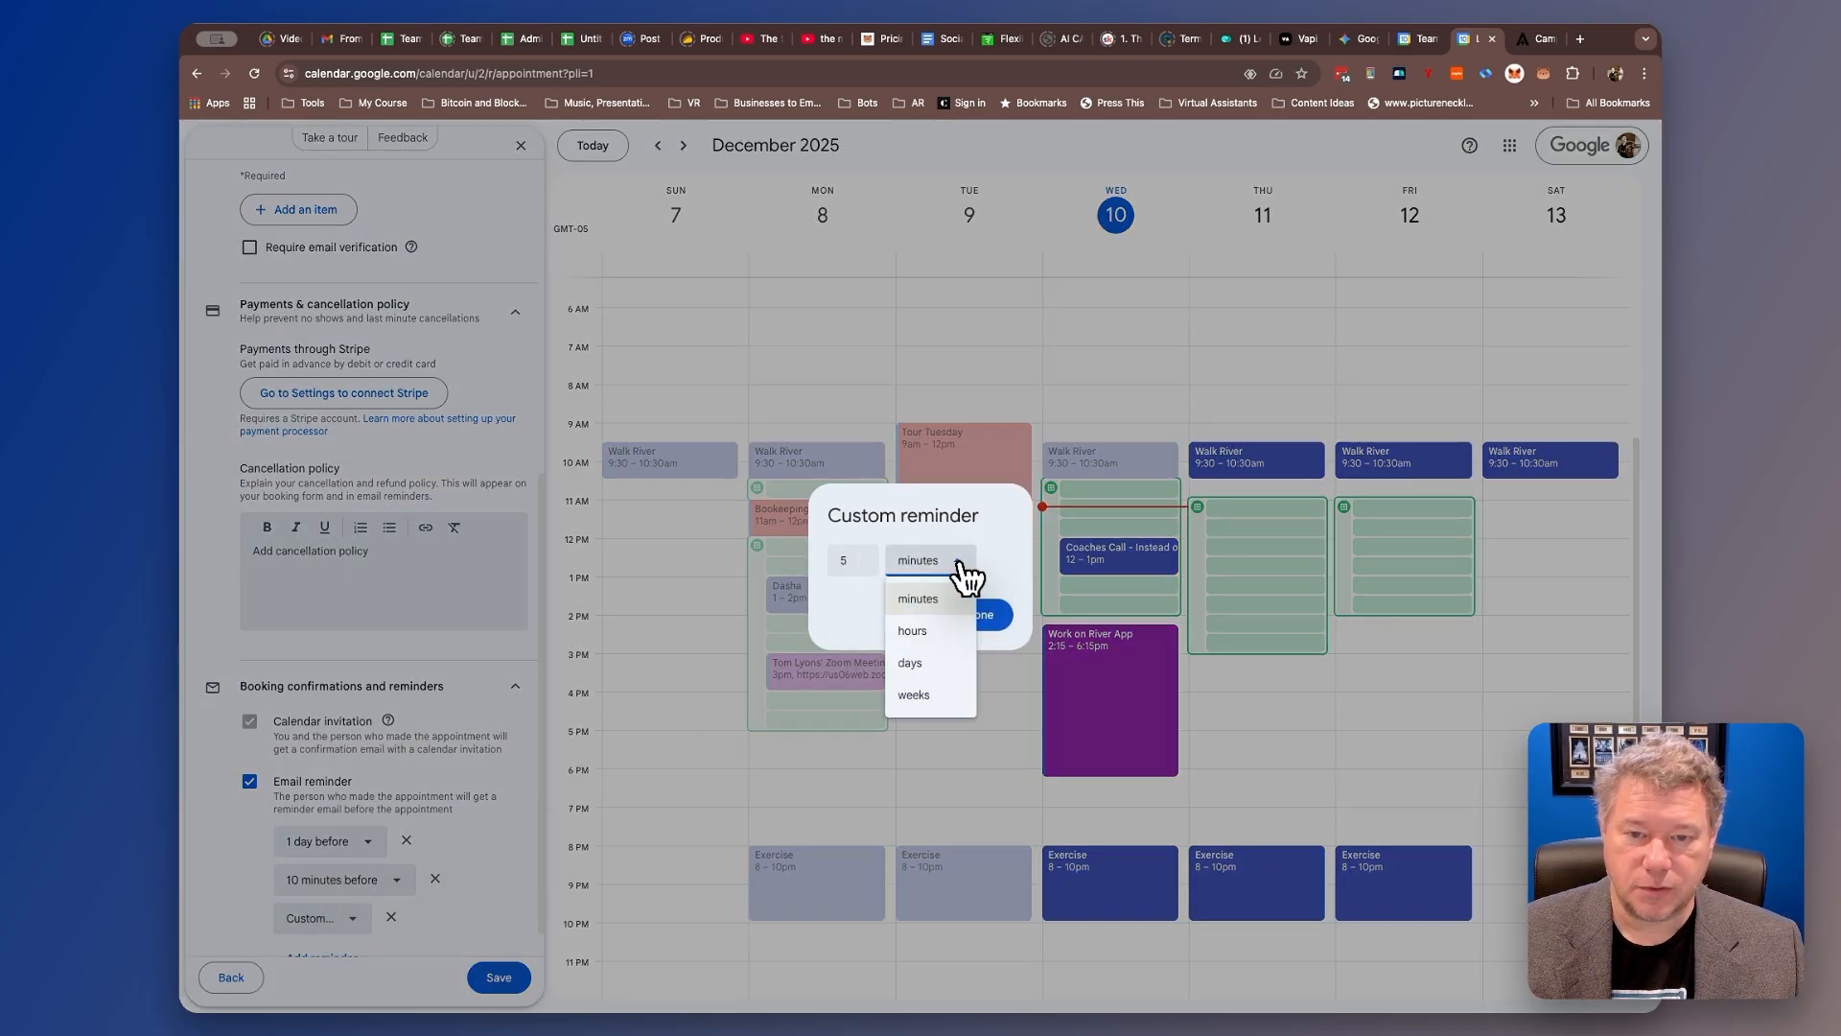
left_click(947, 661)
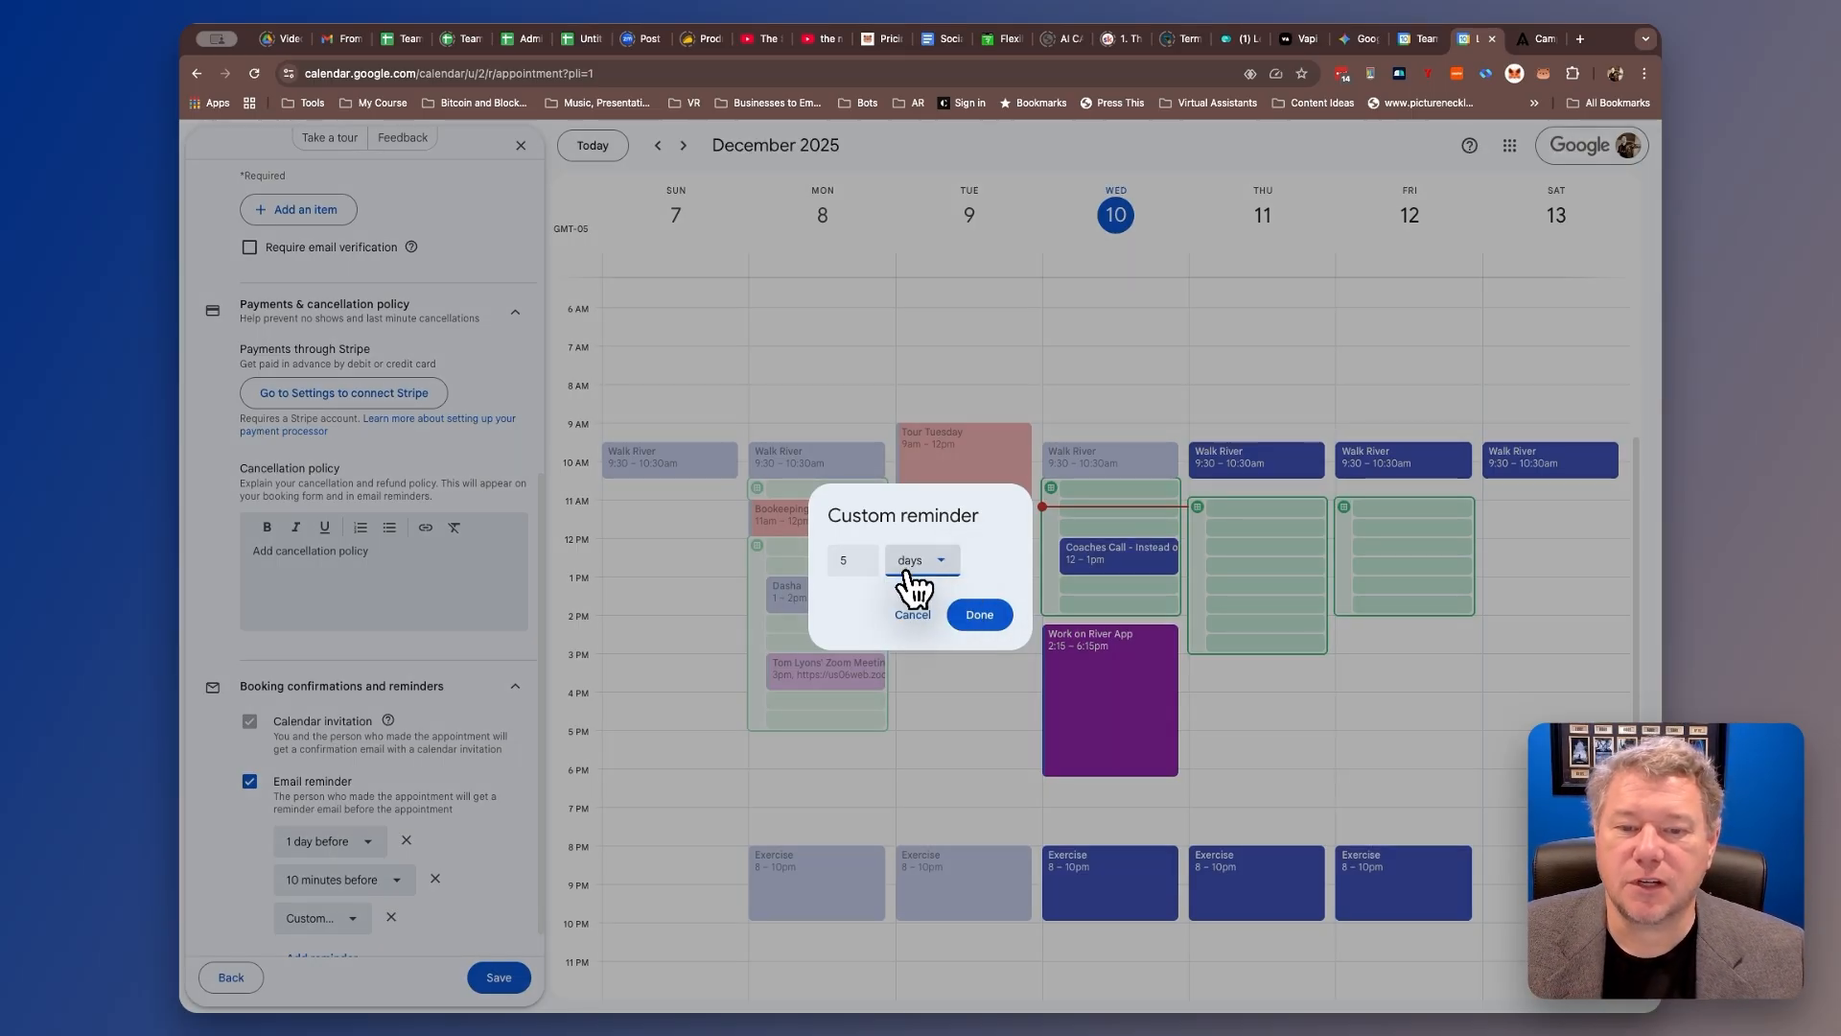
left_click(914, 616)
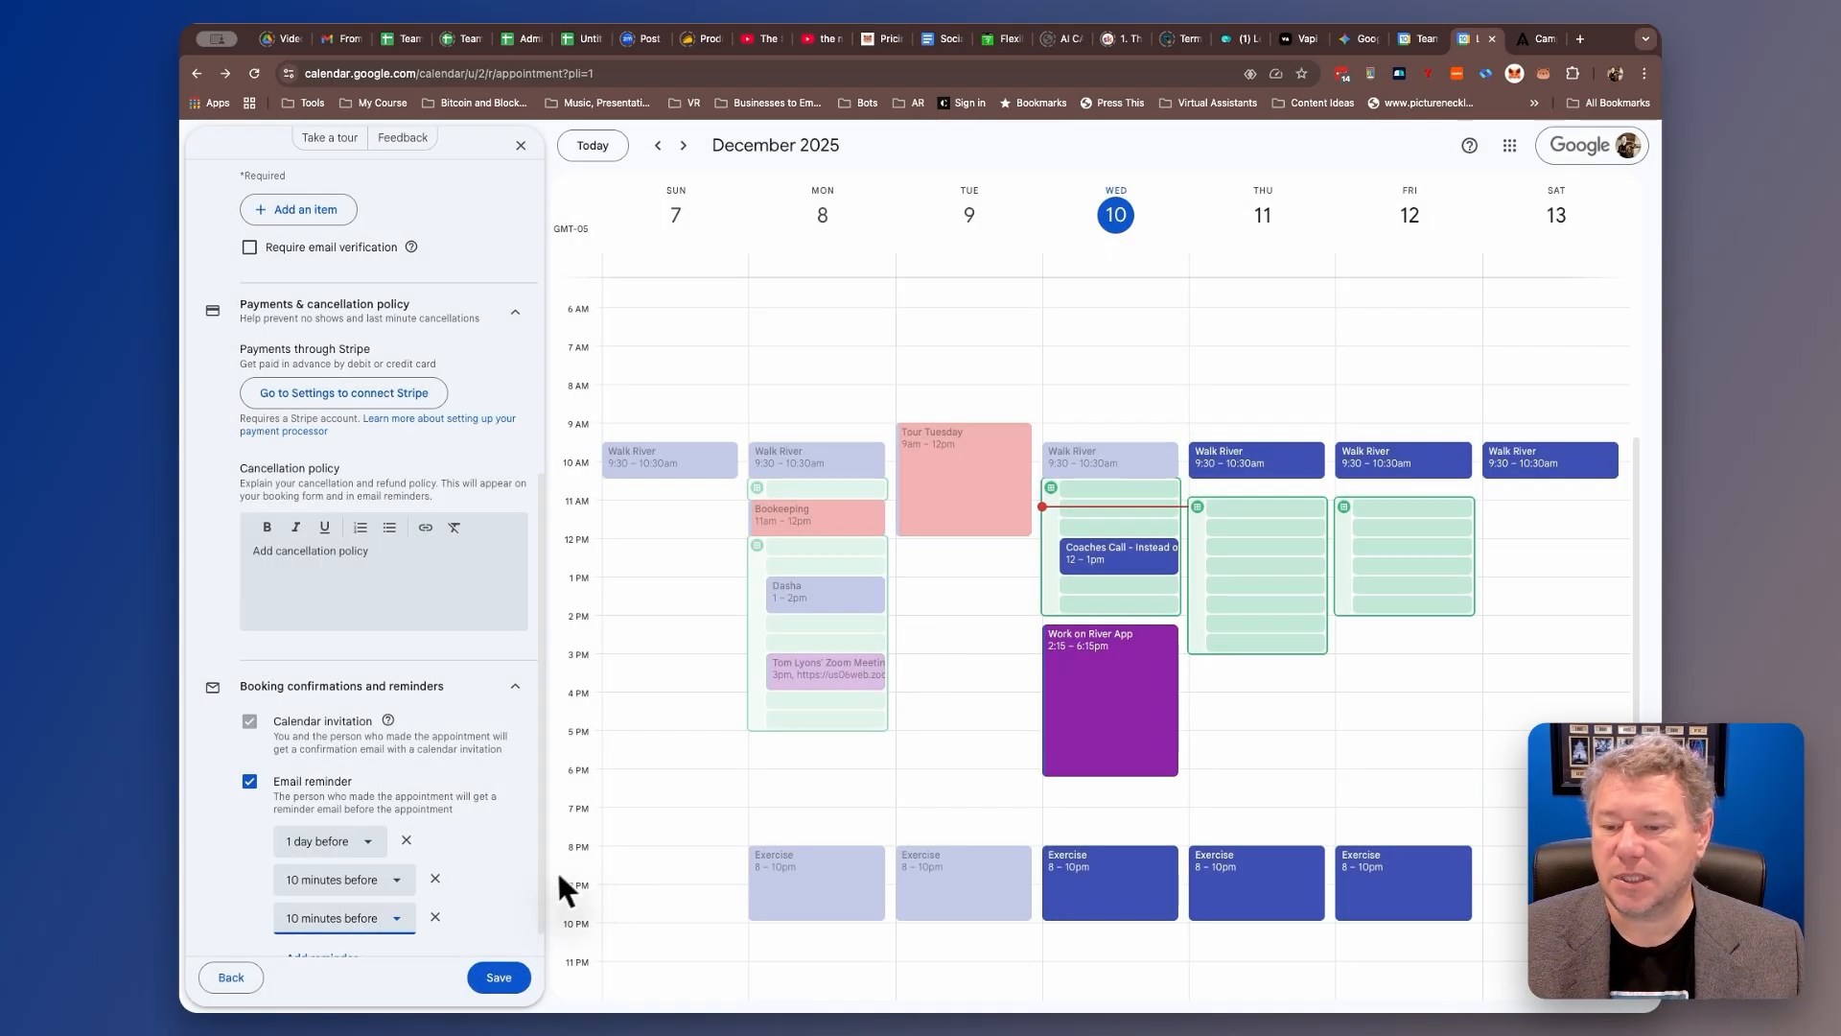
scroll(518, 871, "down", 1)
left_click(437, 879)
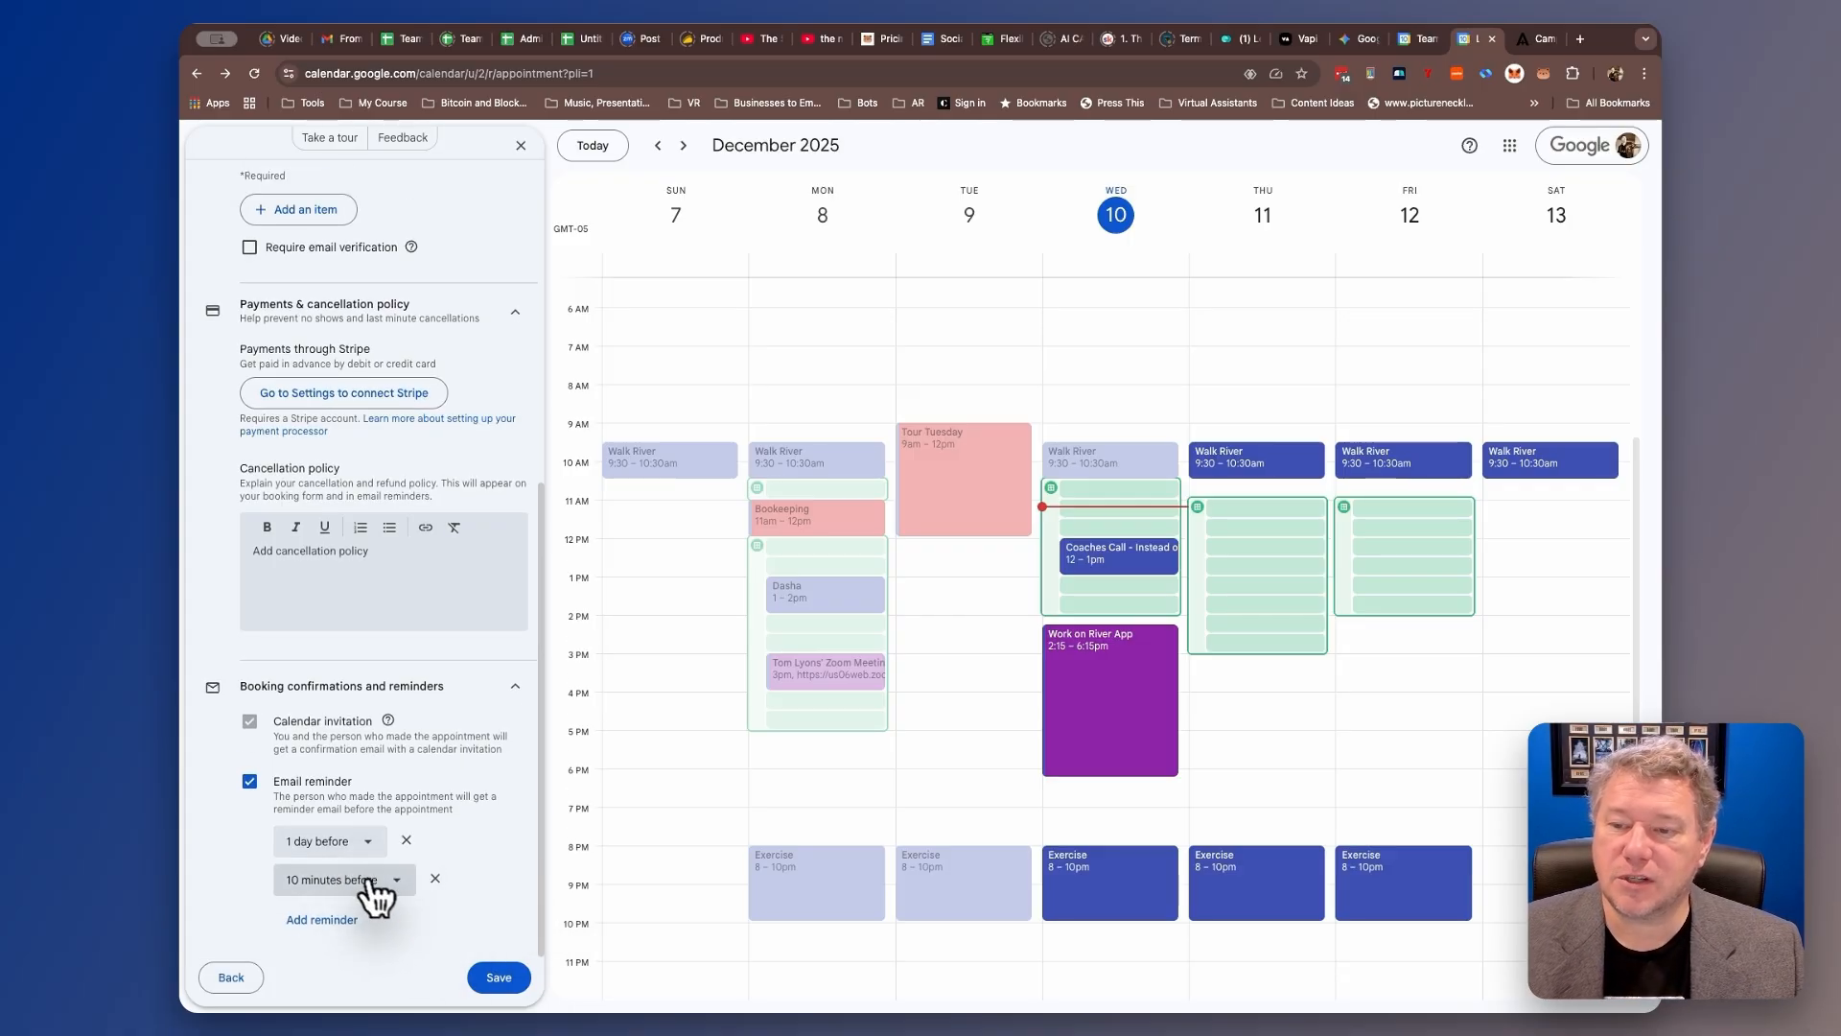
Save the 30-minute appointment schedule and copy the link to its booking page.
scroll(388, 607, "up", 1)
scroll(387, 607, "up", 6)
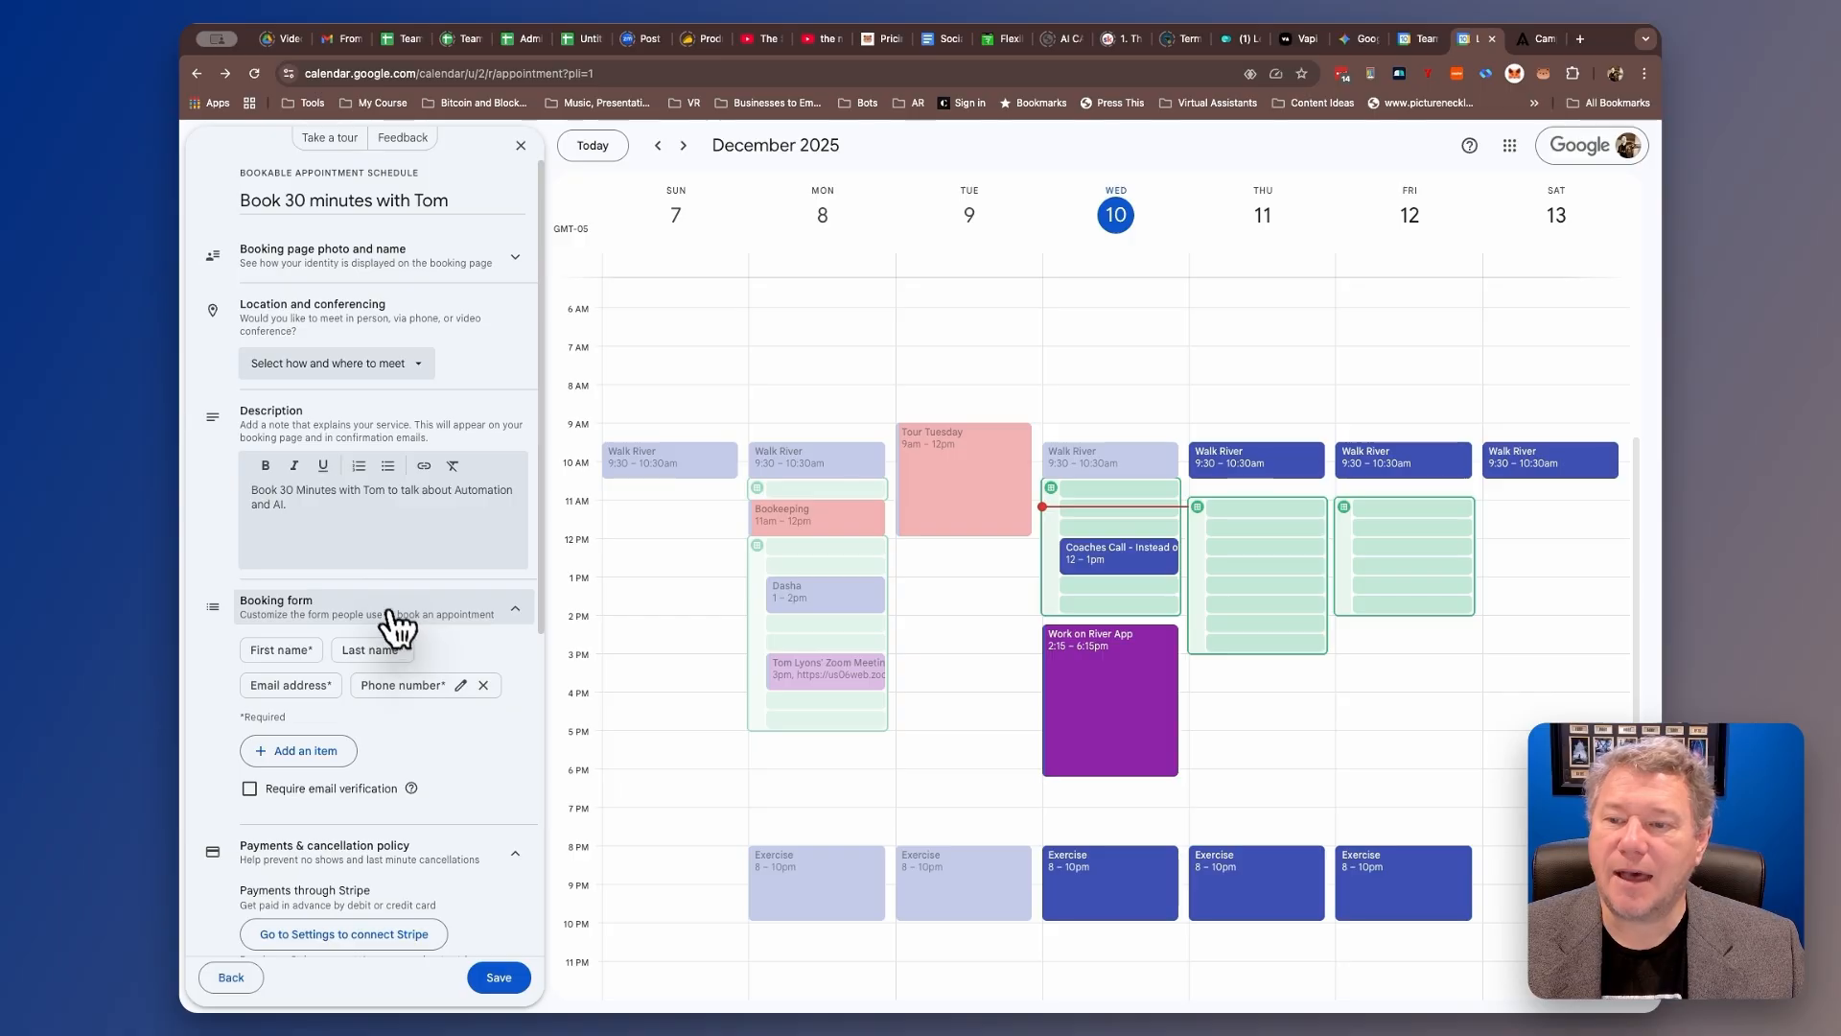
left_click(303, 499)
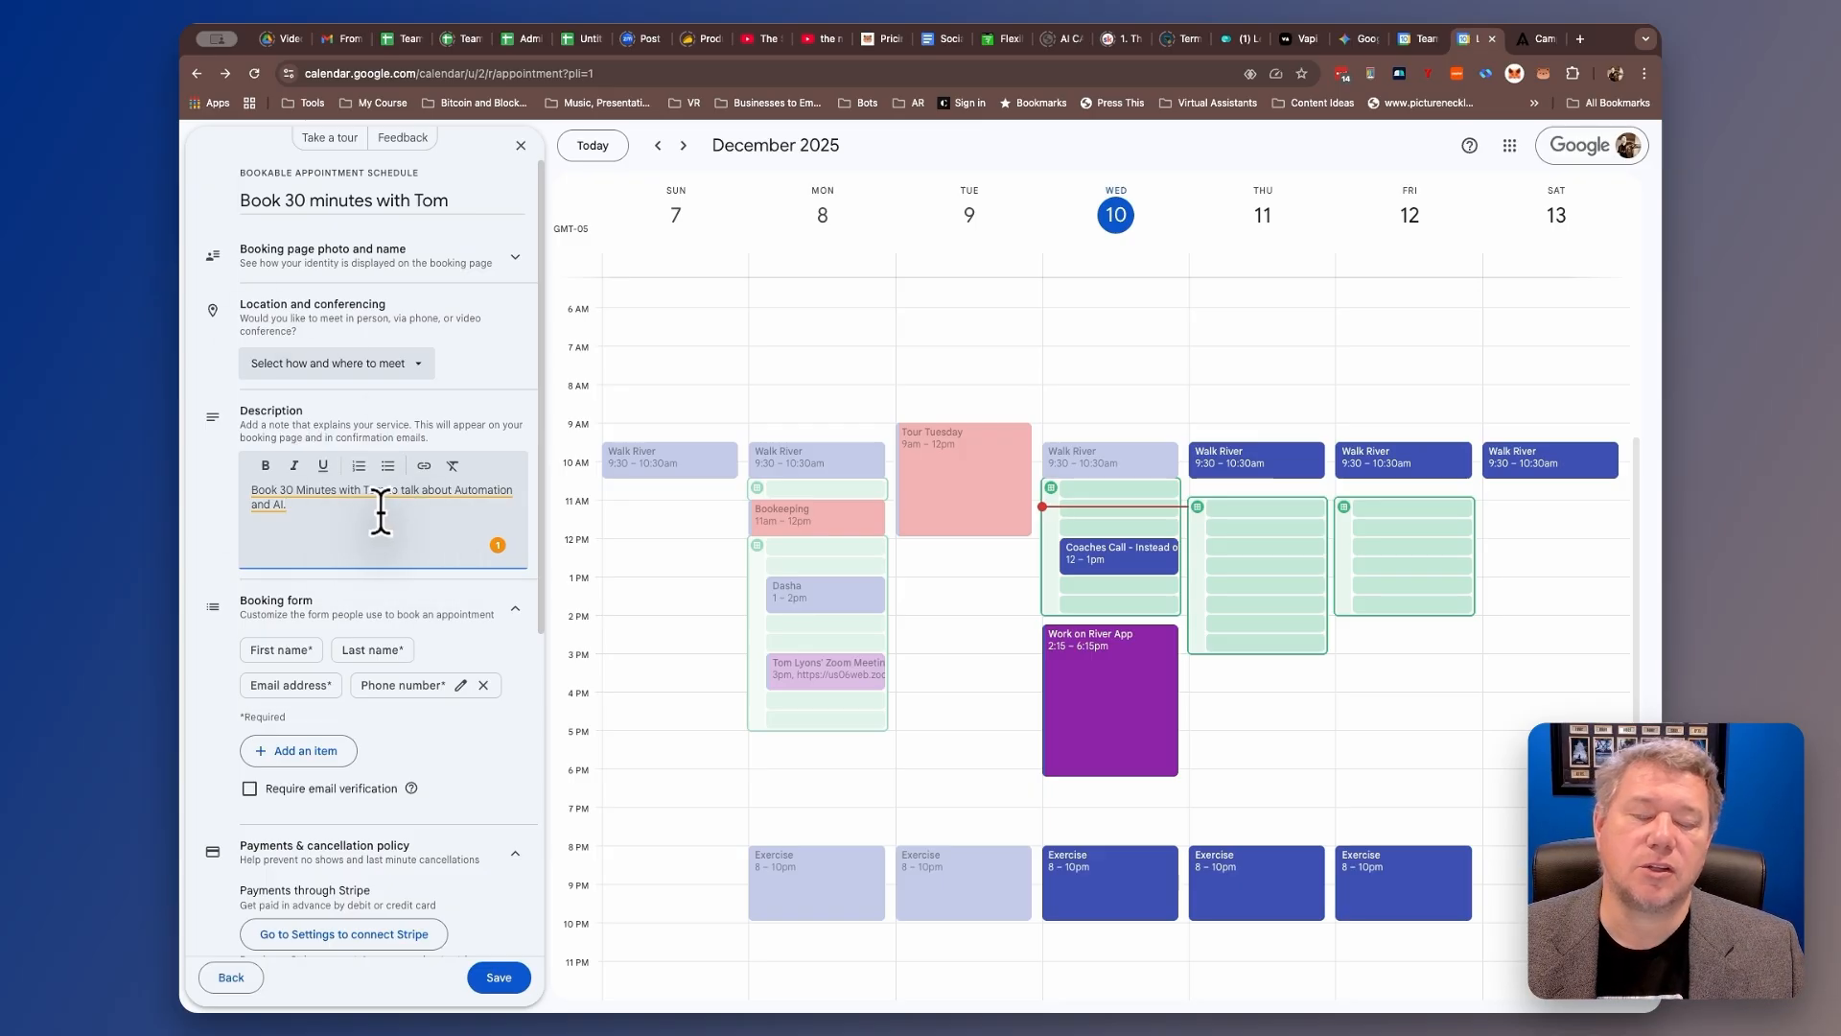
scroll(486, 723, "down", 6)
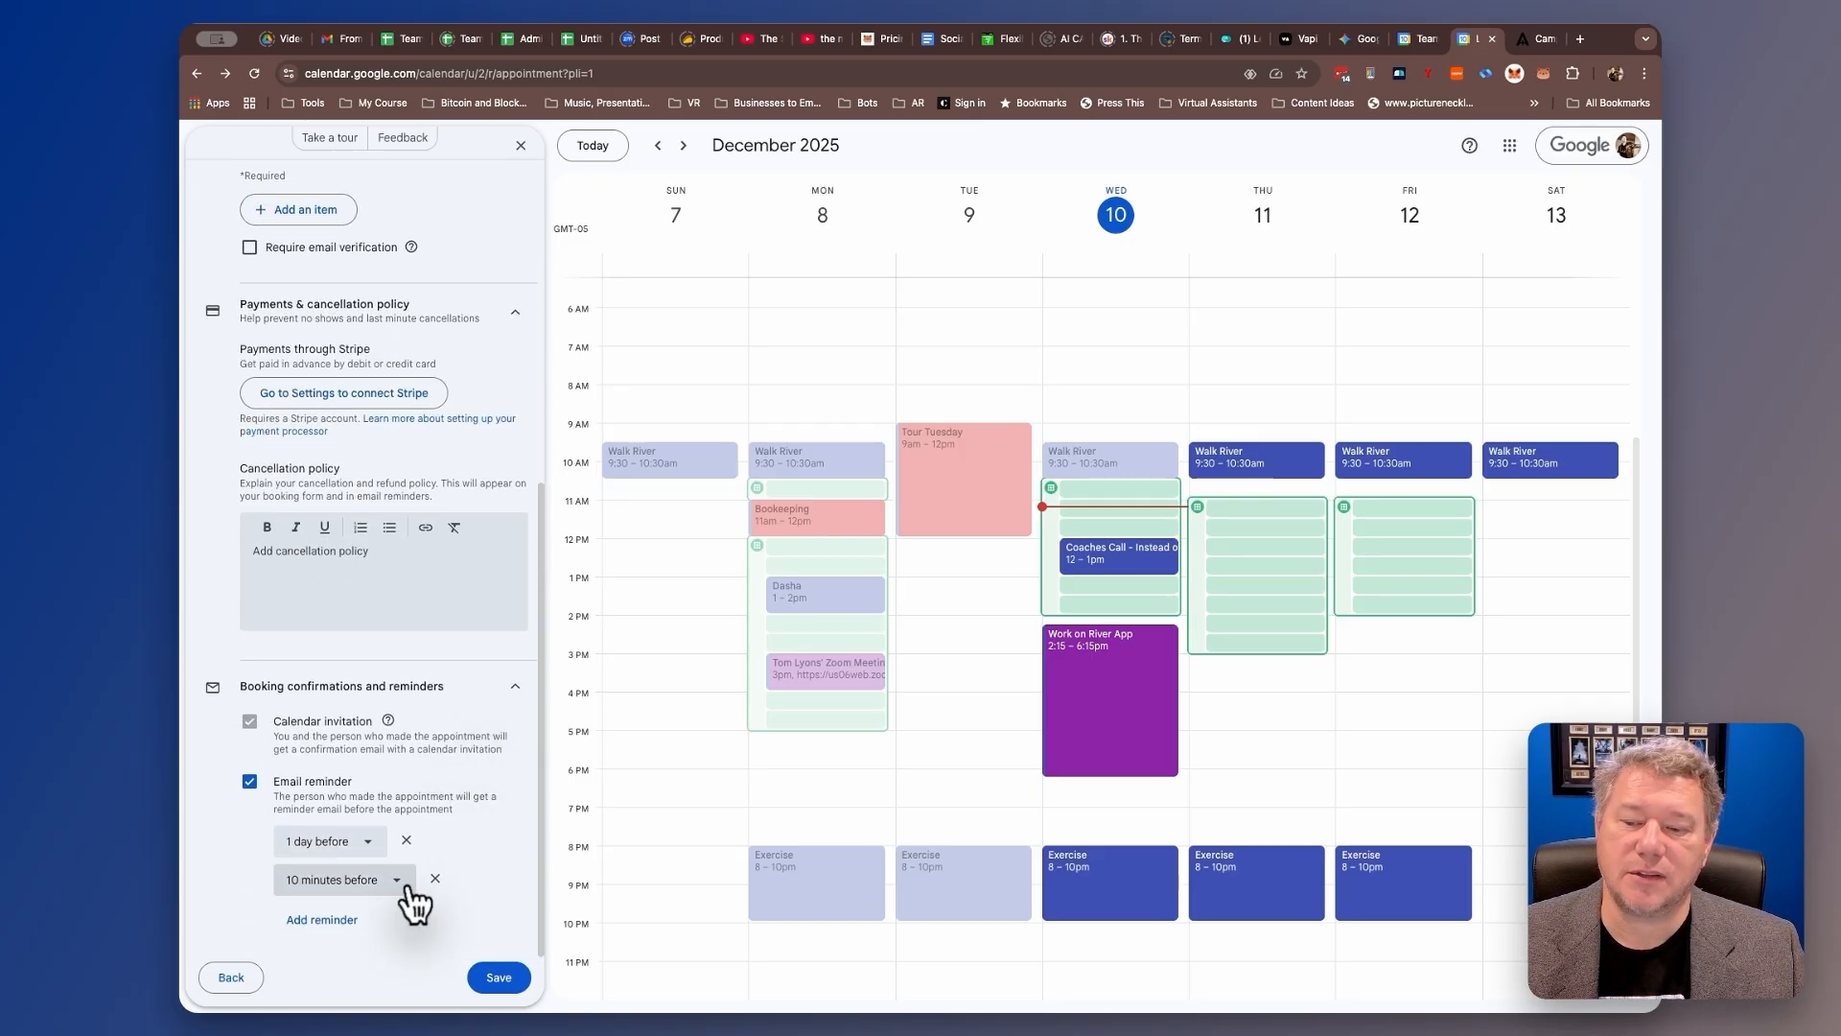
left_click(470, 979)
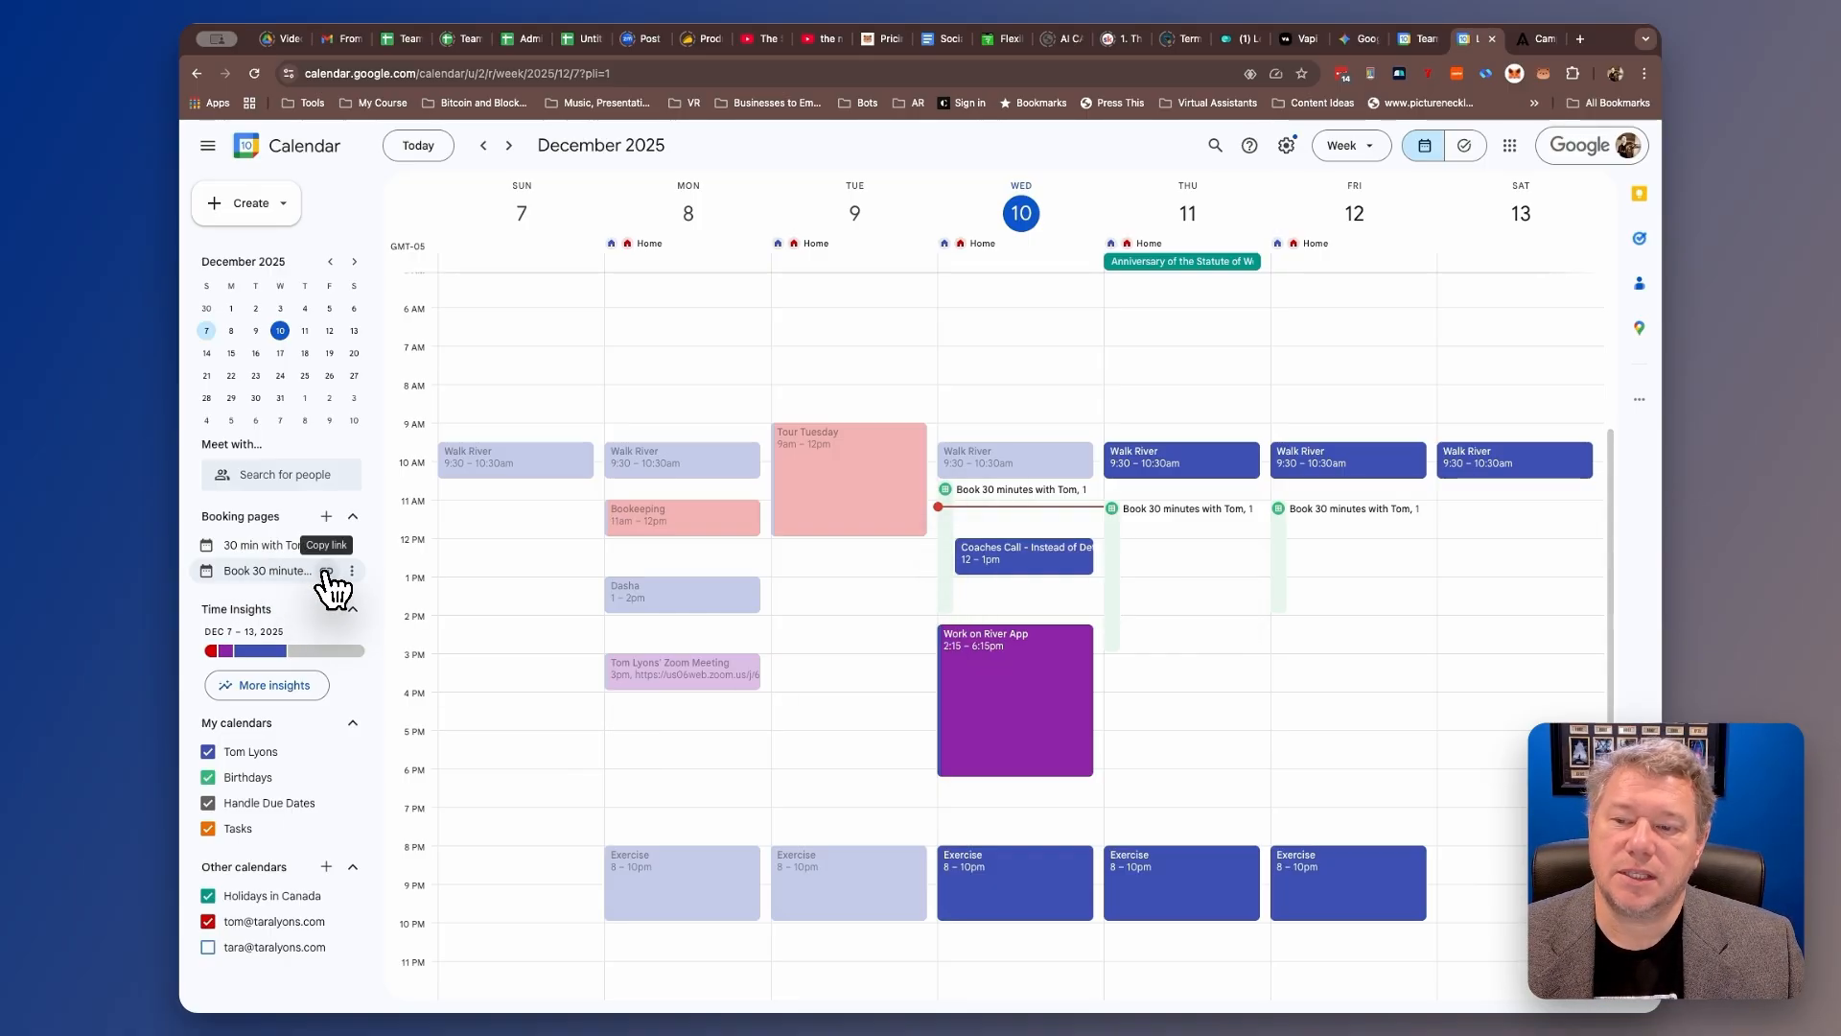
left_click(326, 571)
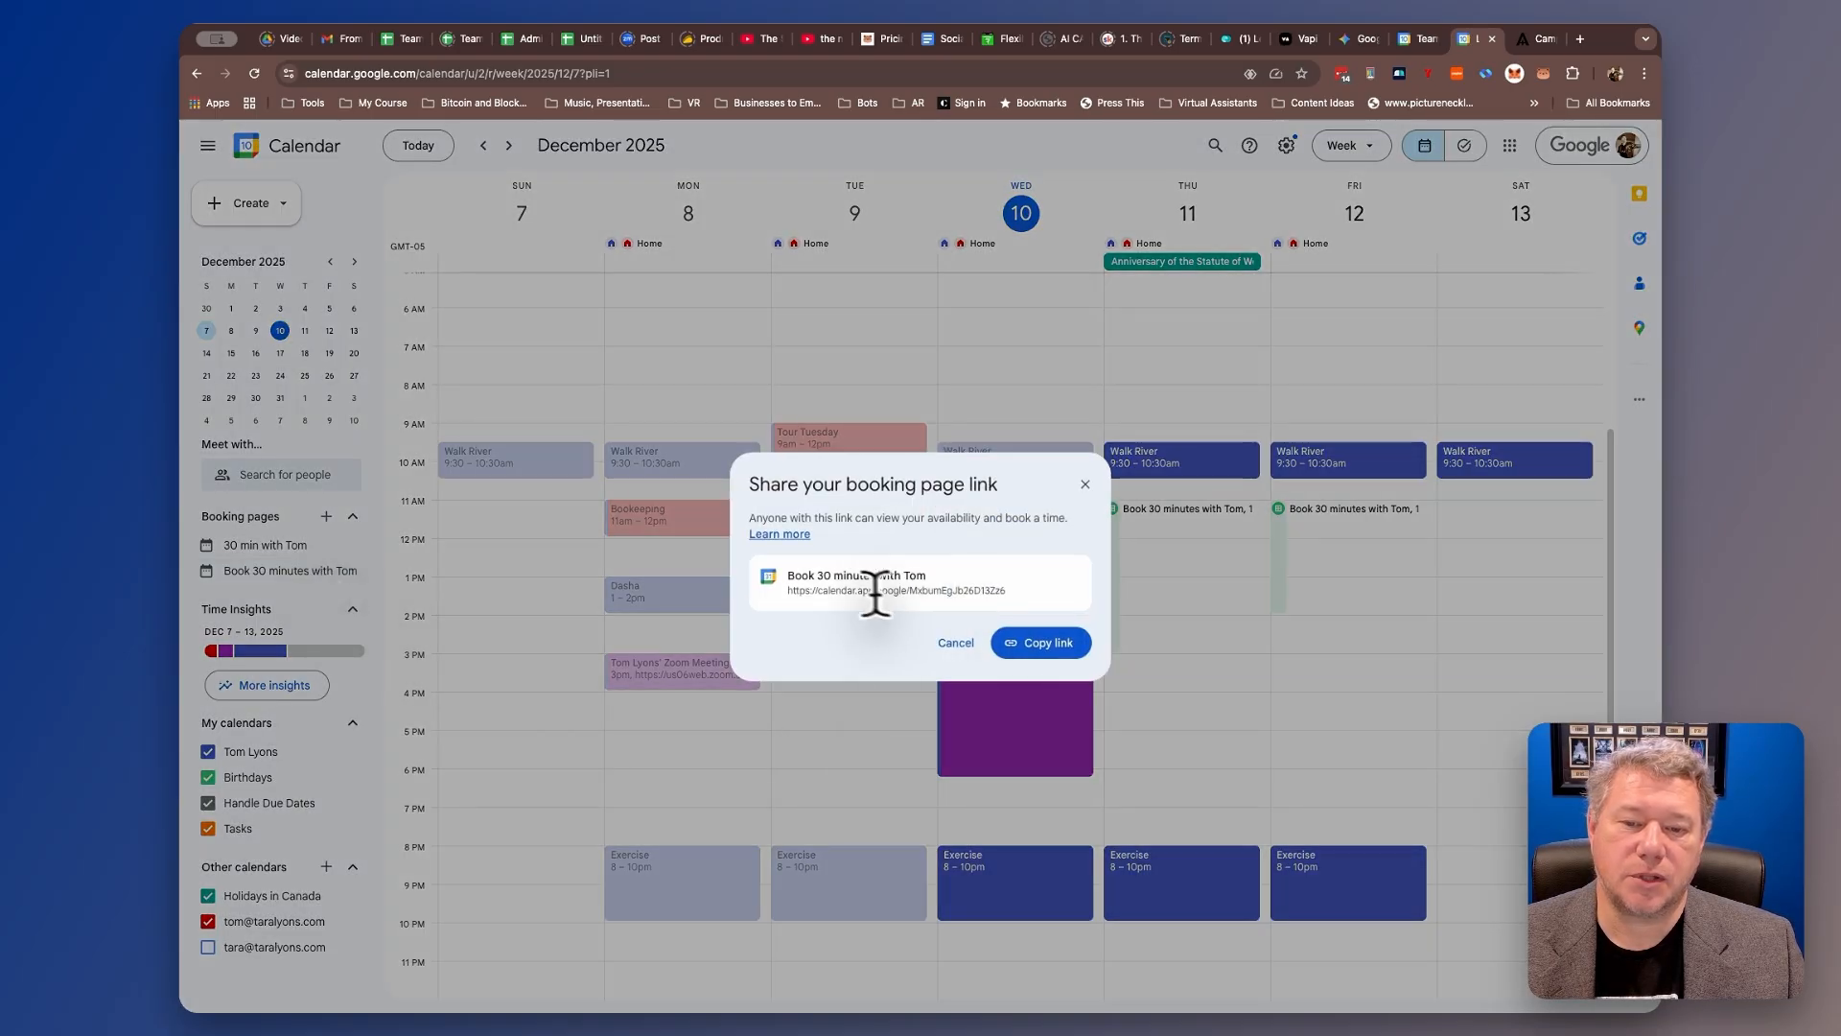
left_click(1055, 644)
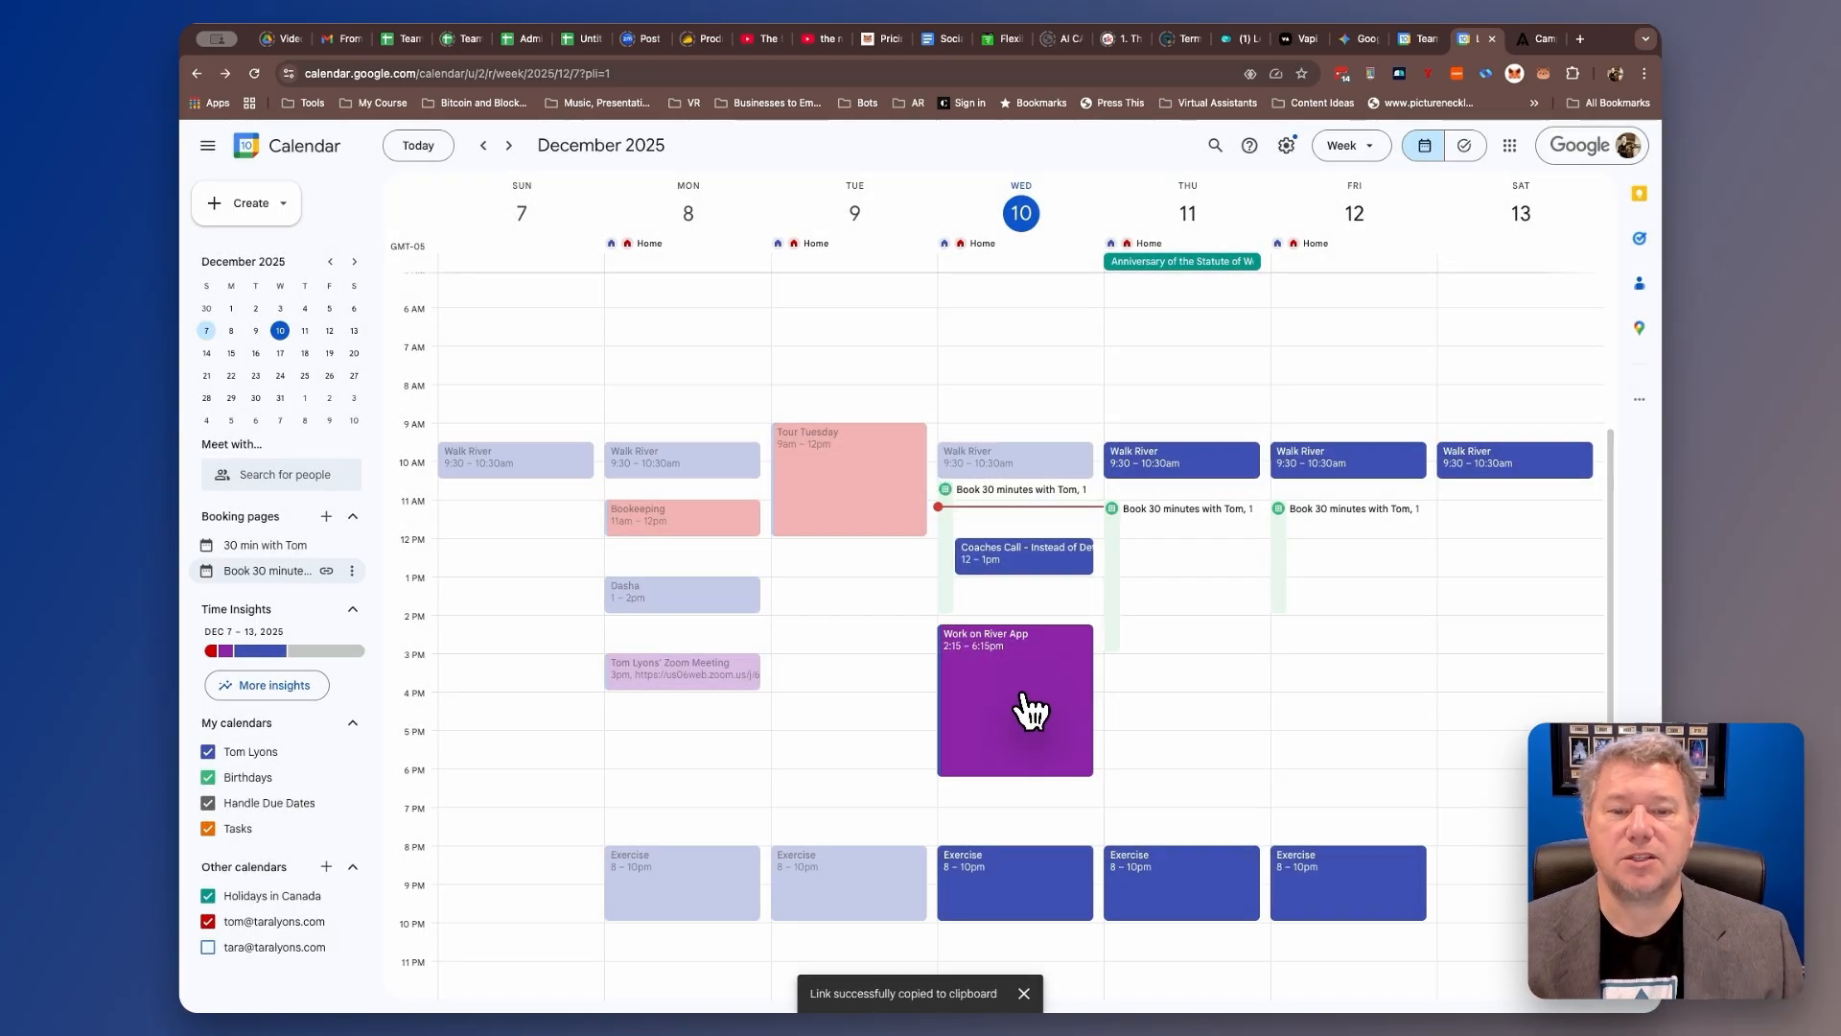